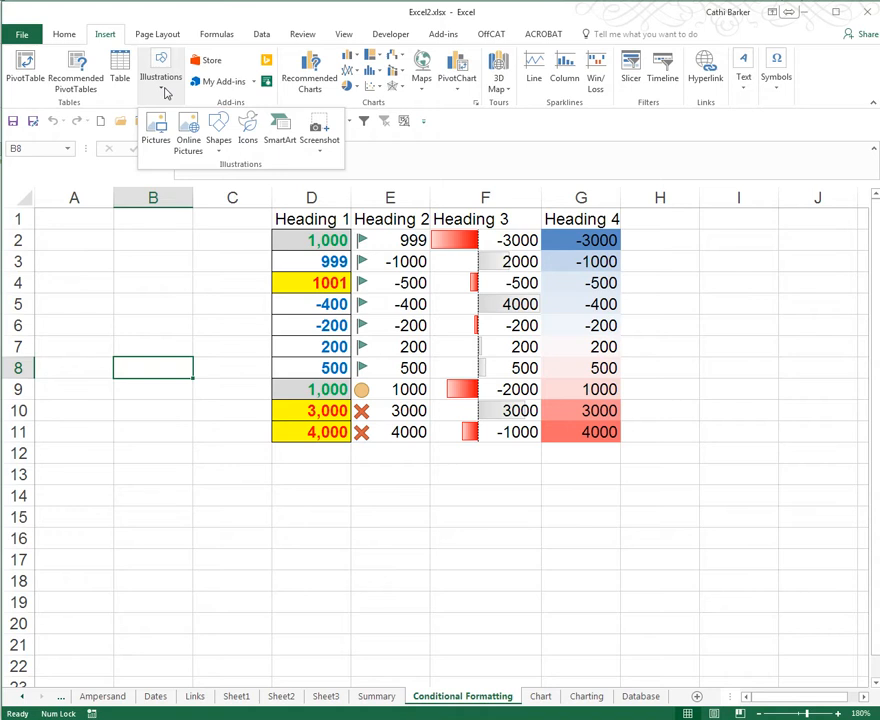
- Insert a new worksheet and rename it Drawing Tools
{"action": "left_click", "coordinate": [158, 332]}
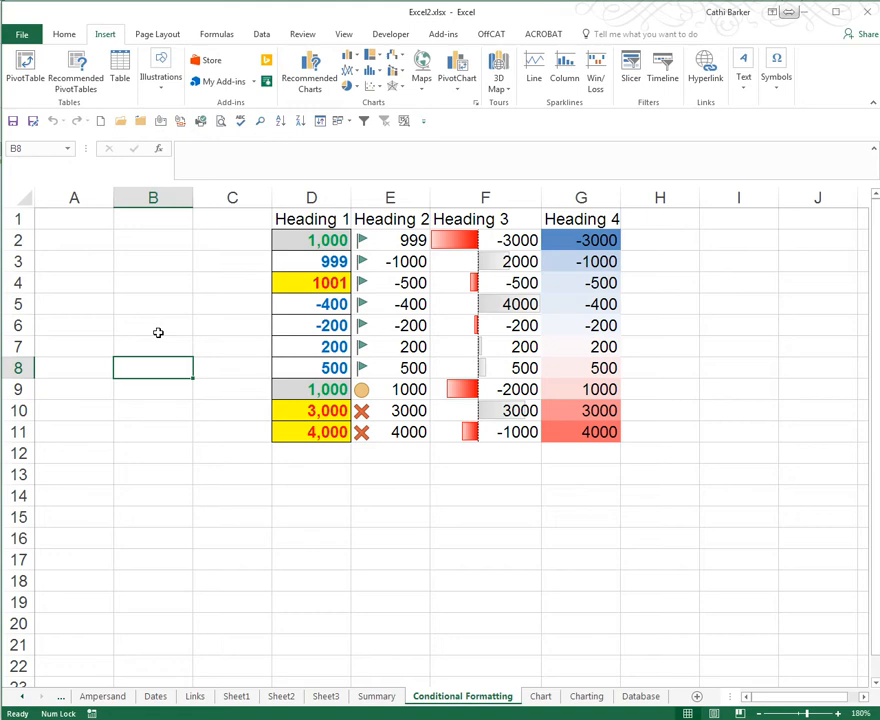
{"action": "key", "text": "shift+F11"}
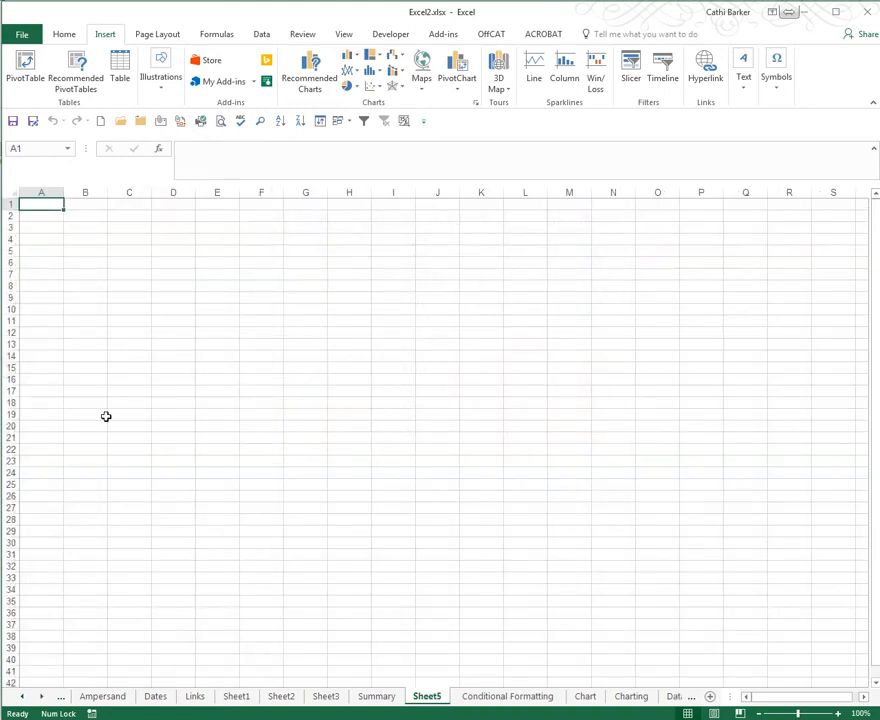
{"action": "double_click", "coordinate": [430, 697]}
{"action": "type", "text": "Drawing Tools"}
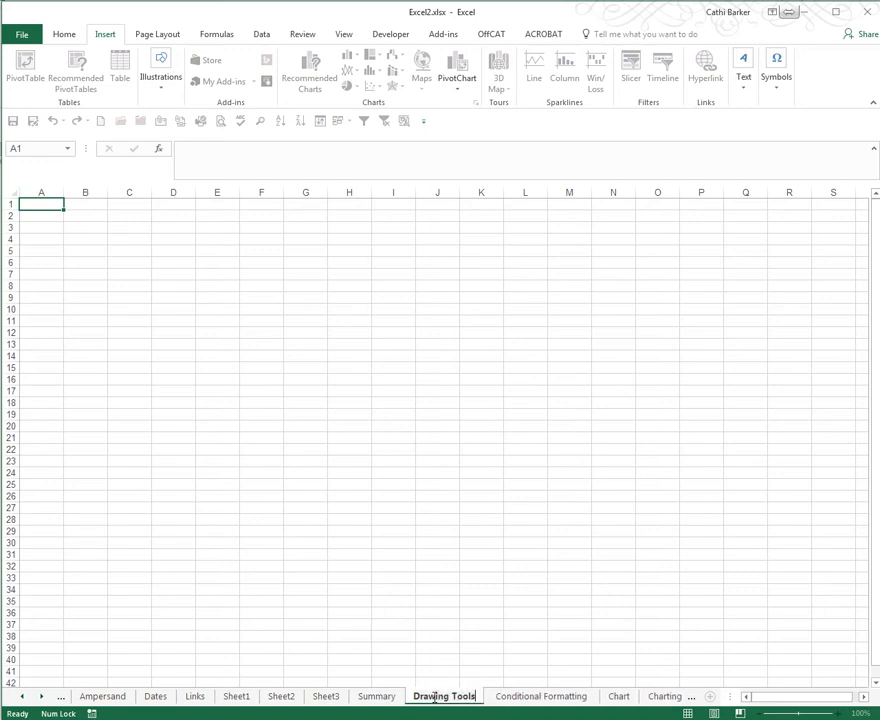
{"action": "key", "text": "Return"}
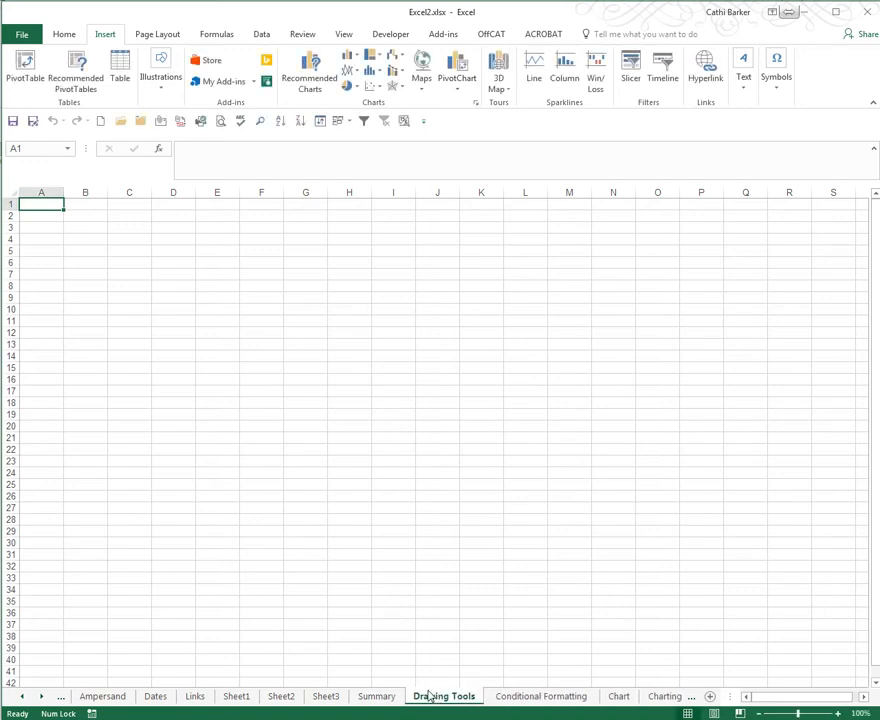
- Draw a flowchart terminator shape about 3.76 cm wide and 1.01 cm high across columns E to G, rows 3 to 5
{"action": "left_click", "coordinate": [161, 78]}
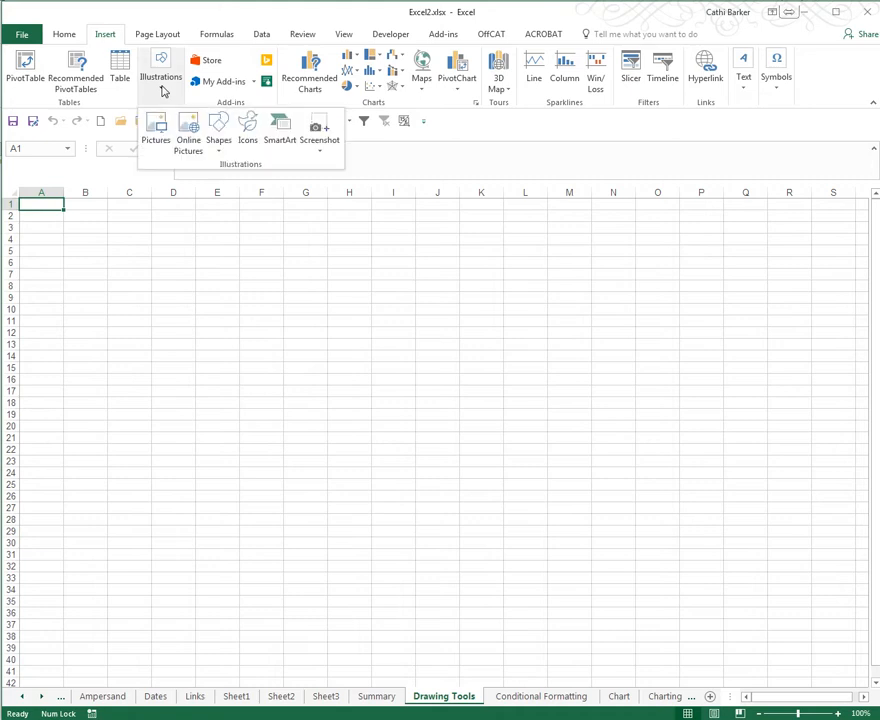
{"action": "left_click", "coordinate": [223, 140]}
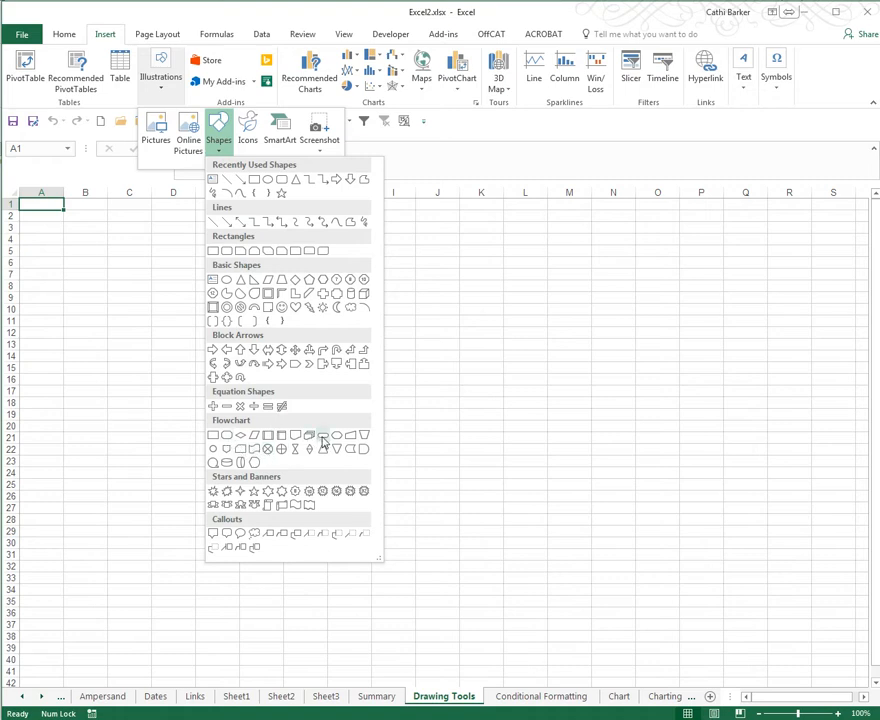
{"action": "left_click", "coordinate": [323, 440]}
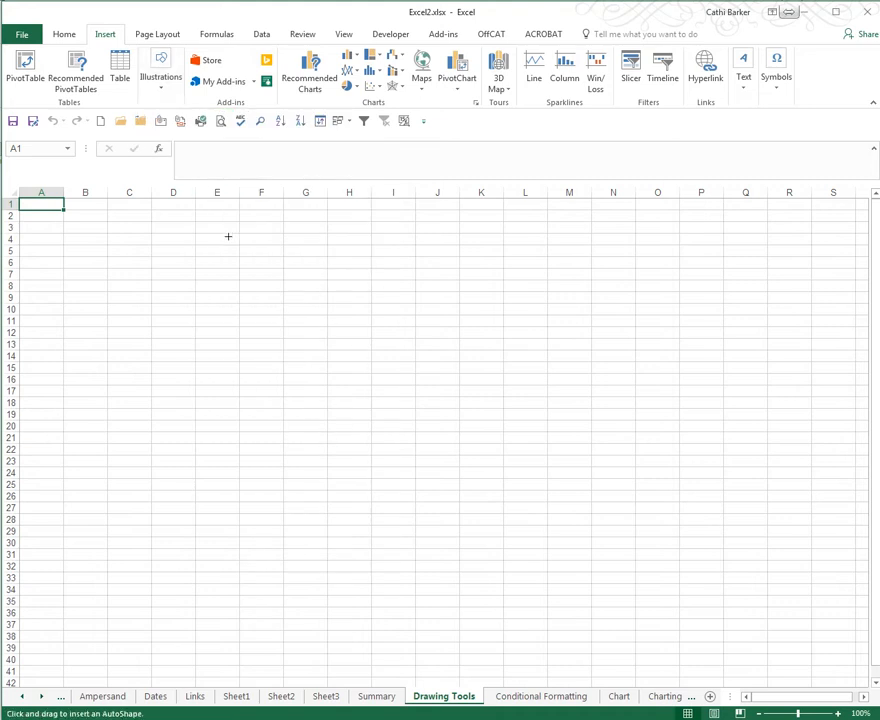
{"action": "left_click_drag", "start_coordinate": [207, 226], "coordinate": [305, 251]}
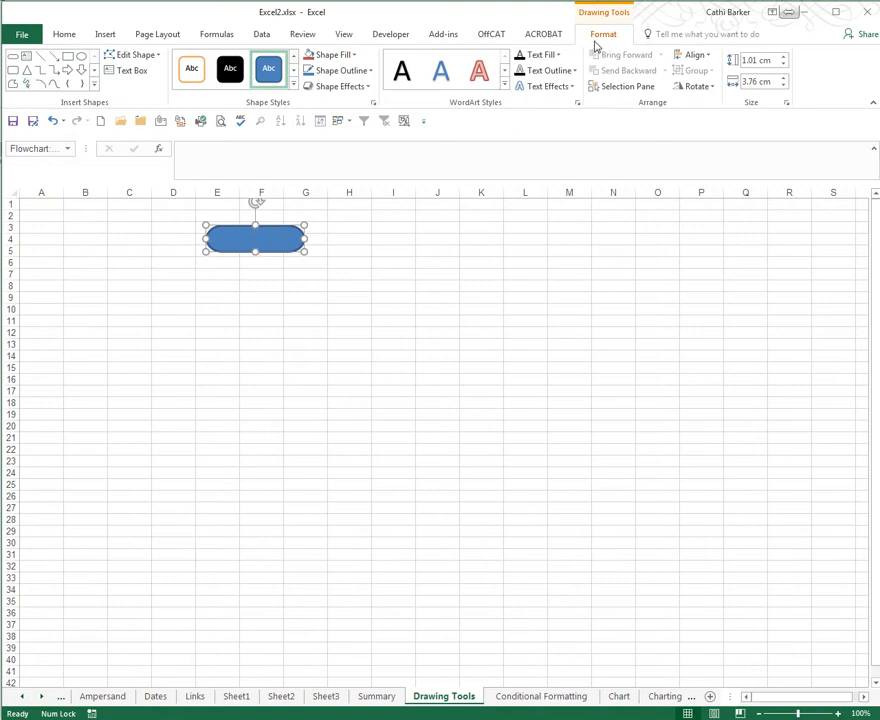
{"action": "left_click", "coordinate": [396, 237]}
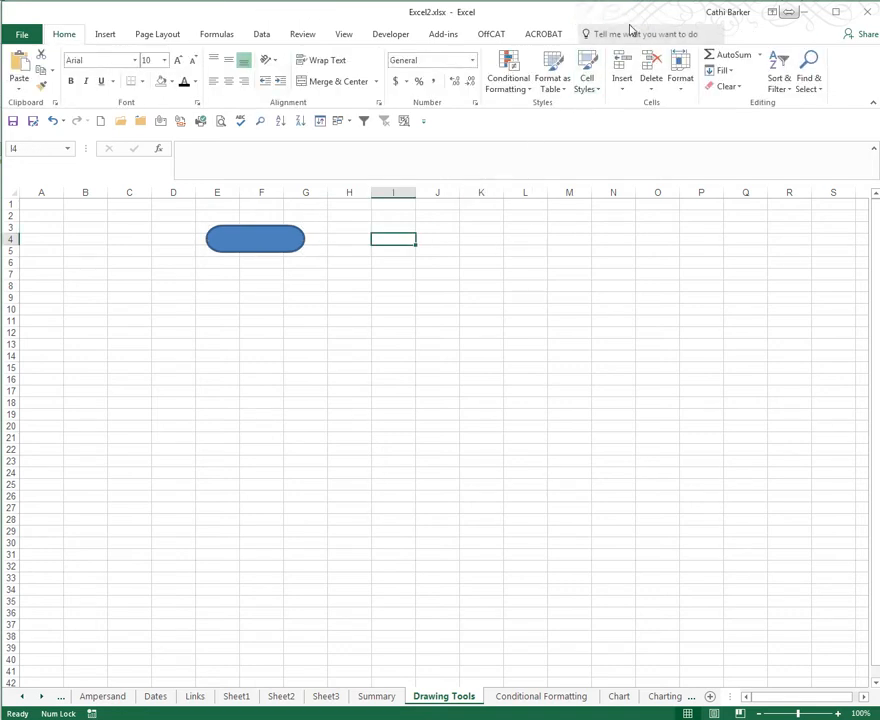
- Draw a rectangle about 4.55 cm wide and 1.93 cm high below the terminator, across columns E to G, rows 8 to 11
{"action": "left_click", "coordinate": [266, 245]}
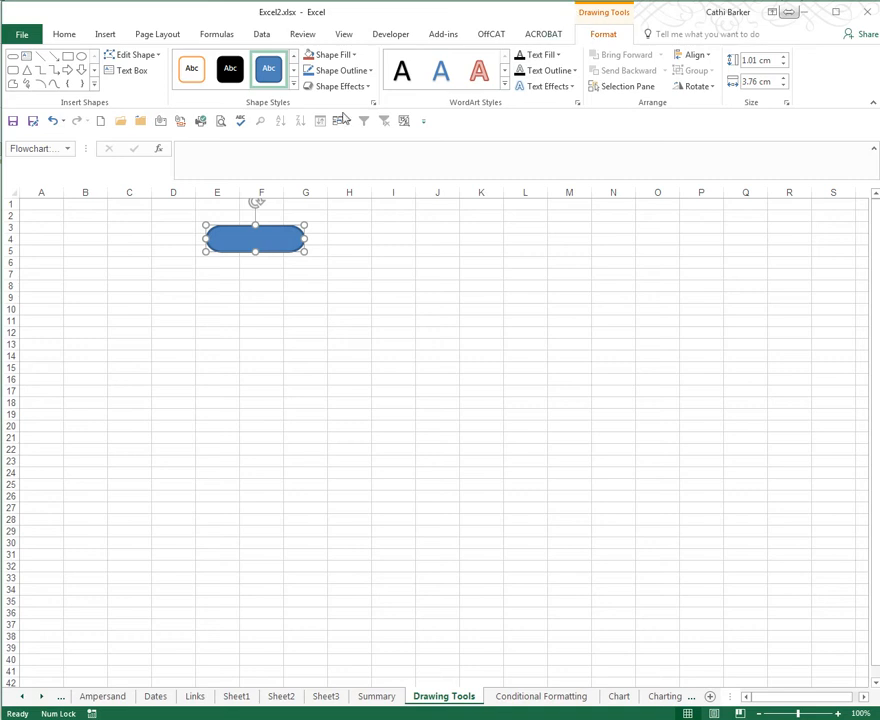
{"action": "left_click", "coordinate": [67, 57]}
{"action": "left_click_drag", "start_coordinate": [196, 280], "coordinate": [315, 331]}
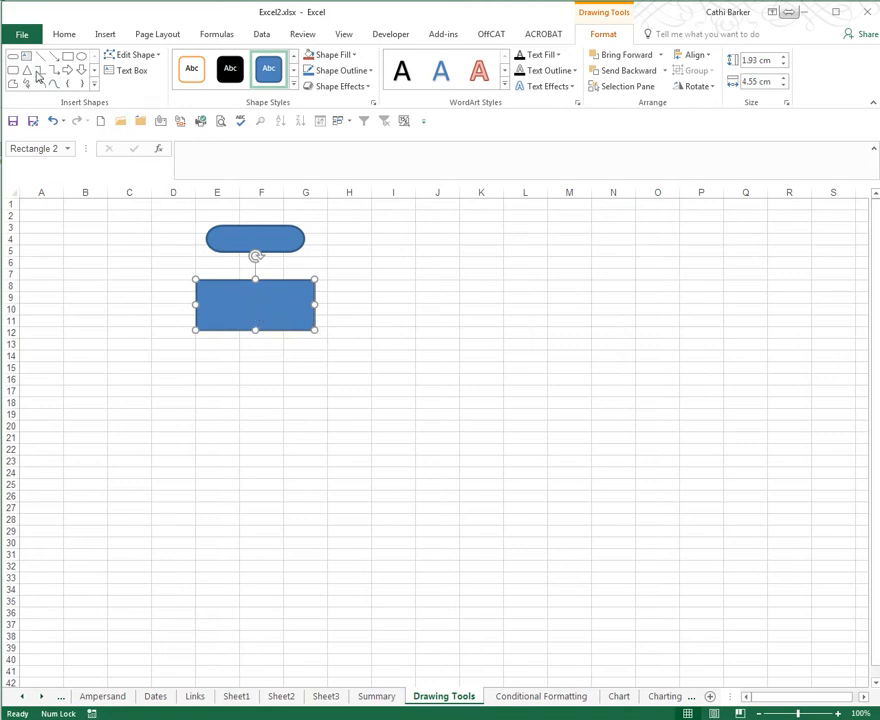
- Draw a flowchart decision diamond about 4.26 cm wide and 2.54 cm high and centre it below the rectangle
{"action": "left_click", "coordinate": [93, 84]}
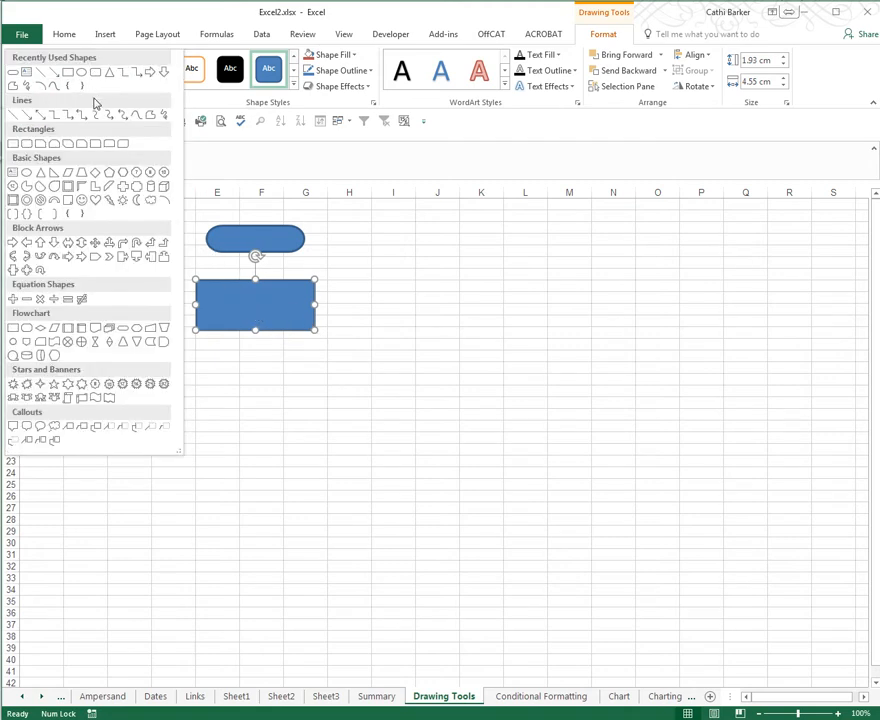
{"action": "left_click", "coordinate": [38, 330]}
{"action": "mouse_move", "coordinate": [184, 363]}
{"action": "left_mouse_down"}
{"action": "mouse_move", "coordinate": [295, 414]}
{"action": "mouse_move", "coordinate": [298, 428]}
{"action": "left_mouse_up"}
{"action": "left_click_drag", "start_coordinate": [249, 398], "coordinate": [267, 394]}
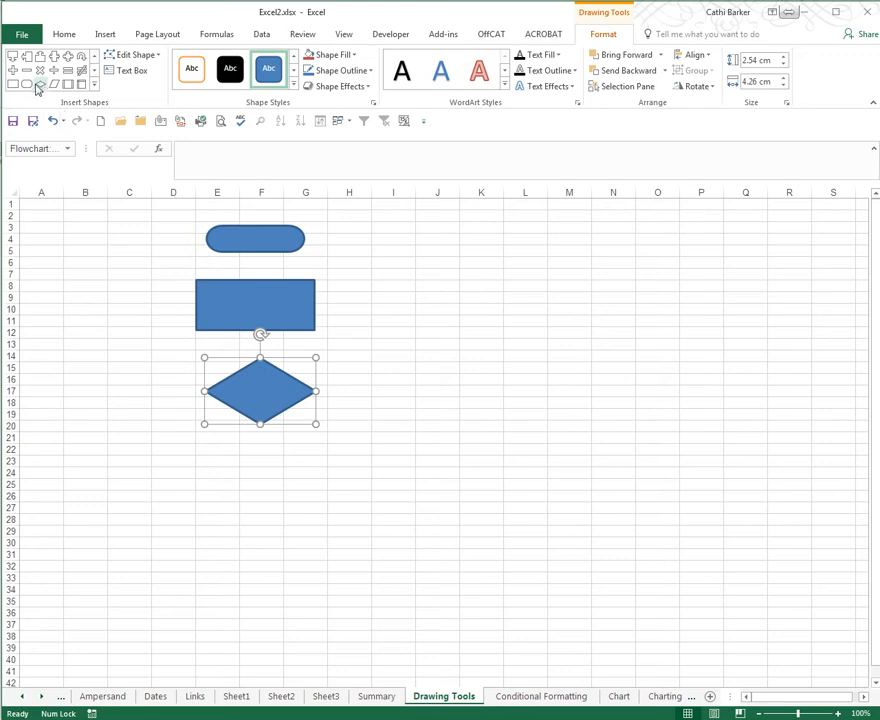
- Duplicate the rectangle twice and place the copies in rows 22 to 26, one on each side below the diamond
{"action": "left_click", "coordinate": [288, 310]}
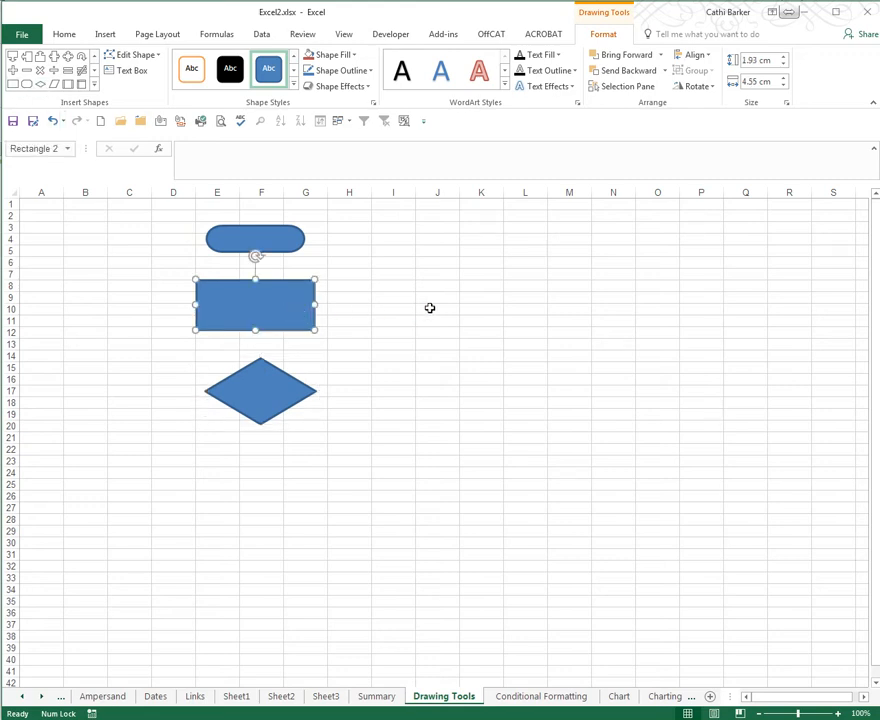
{"action": "key", "text": "ctrl+d"}
{"action": "key", "text": "ctrl+d"}
{"action": "left_click_drag", "start_coordinate": [290, 330], "coordinate": [150, 471]}
{"action": "left_click_drag", "start_coordinate": [236, 333], "coordinate": [380, 474]}
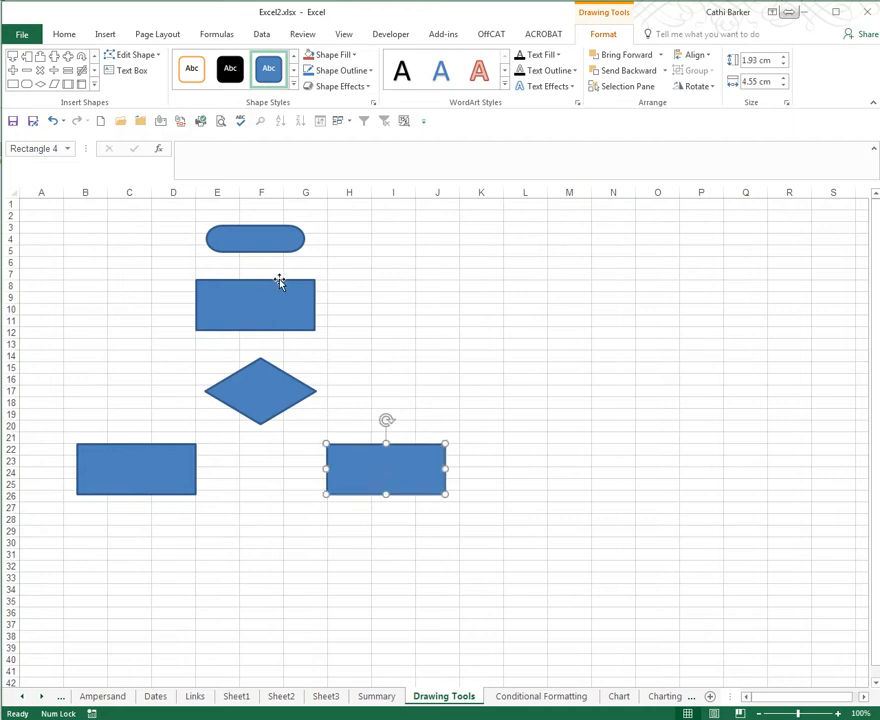
- Copy the terminator to rows 31 and 32 below the other shapes, and move the original up to rows 2 and 3
{"action": "left_click", "coordinate": [261, 245]}
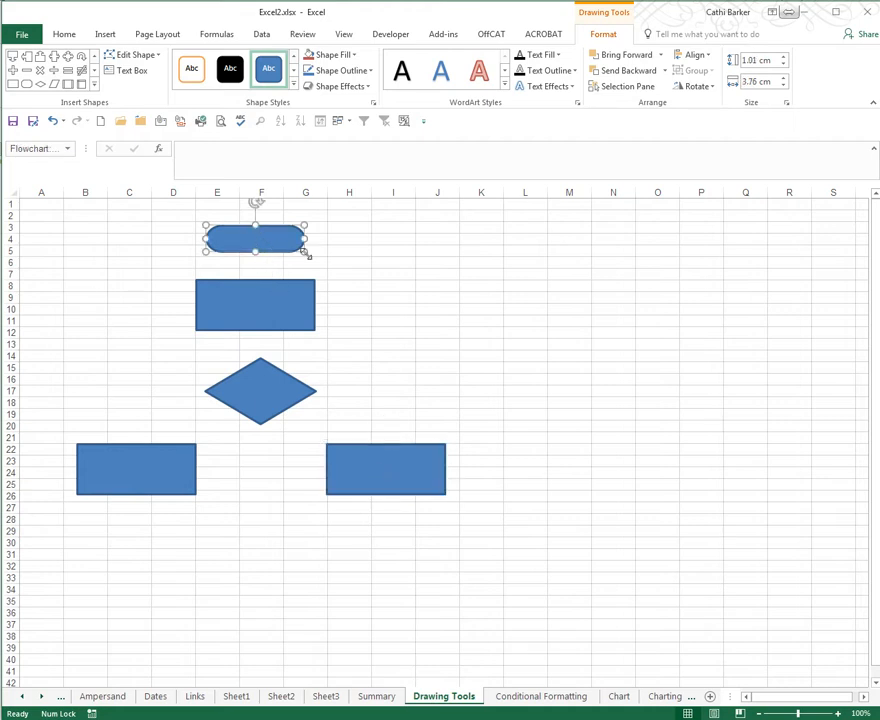
{"action": "left_click_drag", "start_coordinate": [283, 247], "coordinate": [269, 566]}
{"action": "left_click", "coordinate": [359, 565]}
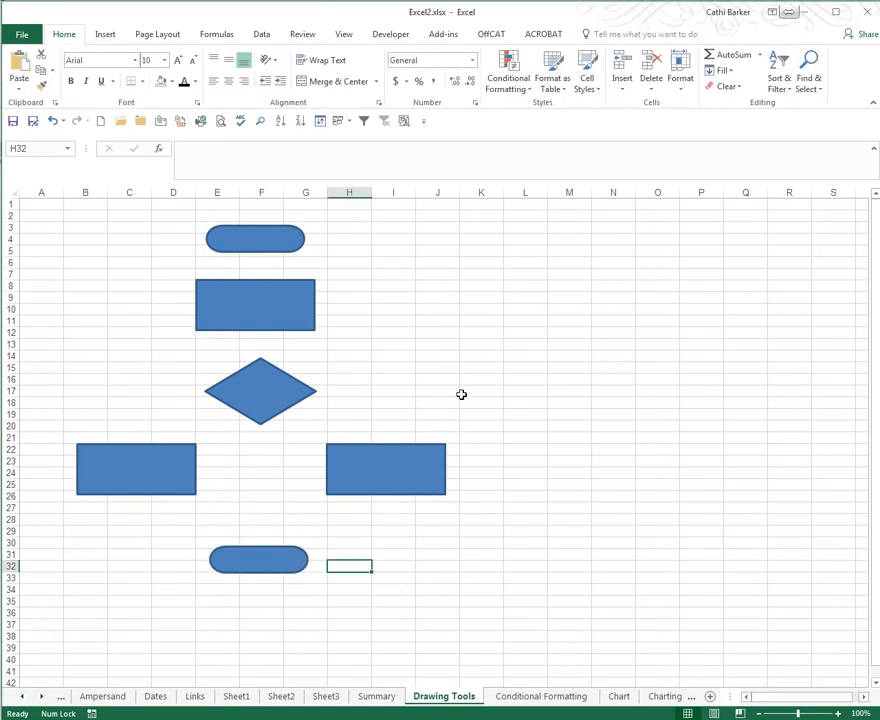
{"action": "left_click_drag", "start_coordinate": [258, 246], "coordinate": [255, 232]}
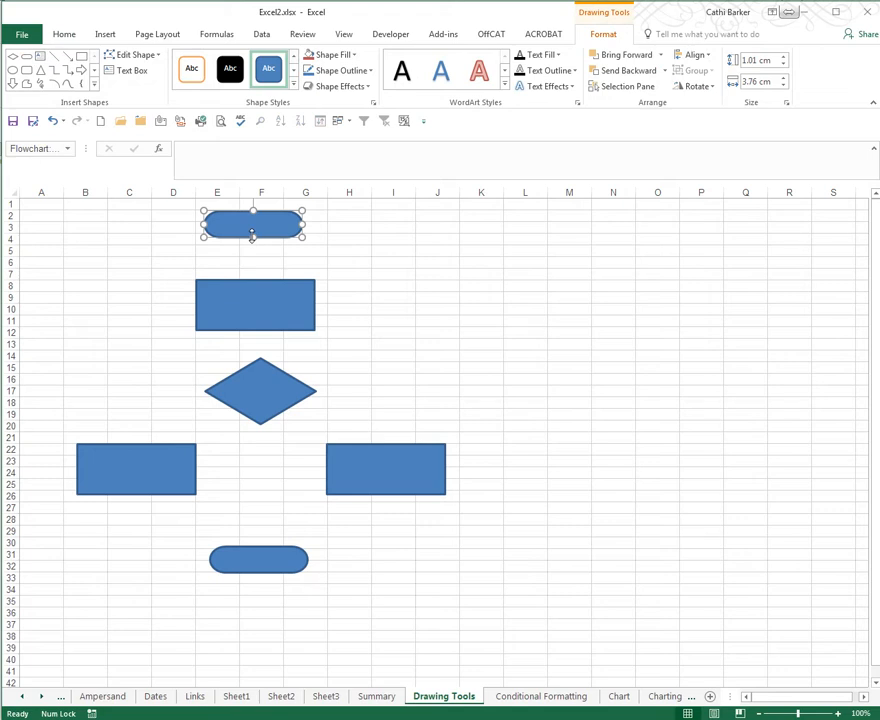
{"action": "left_click", "coordinate": [413, 271]}
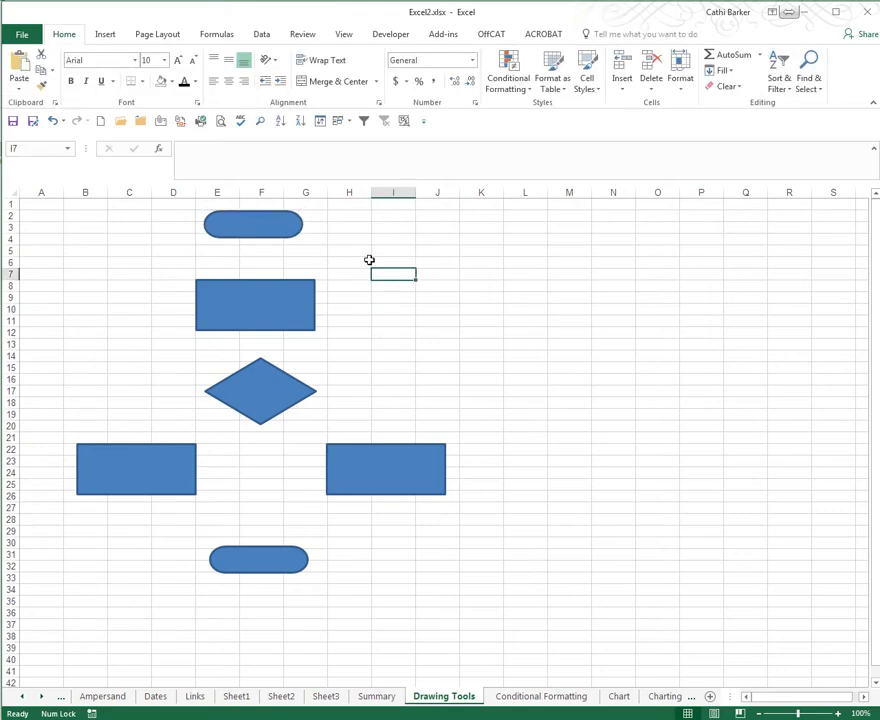
- Try rotating the rectangle beneath the top terminator with its rotation handle
{"action": "left_click", "coordinate": [265, 237]}
{"action": "left_click", "coordinate": [257, 302]}
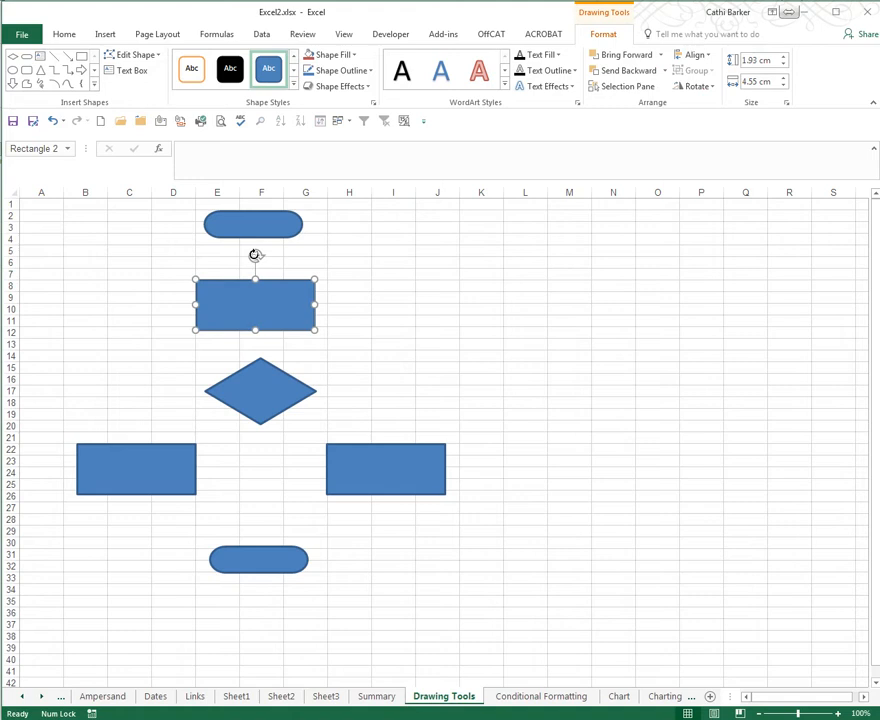
{"action": "mouse_move", "coordinate": [255, 255]}
{"action": "left_mouse_down"}
{"action": "mouse_move", "coordinate": [224, 261]}
{"action": "mouse_move", "coordinate": [249, 253]}
{"action": "mouse_move", "coordinate": [277, 271]}
{"action": "mouse_move", "coordinate": [251, 257]}
{"action": "left_mouse_up"}
- Move the diamond onto the upper rectangle's lower right corner, and move the lower right rectangle over the diamond's edge
{"action": "left_click_drag", "start_coordinate": [277, 391], "coordinate": [319, 323]}
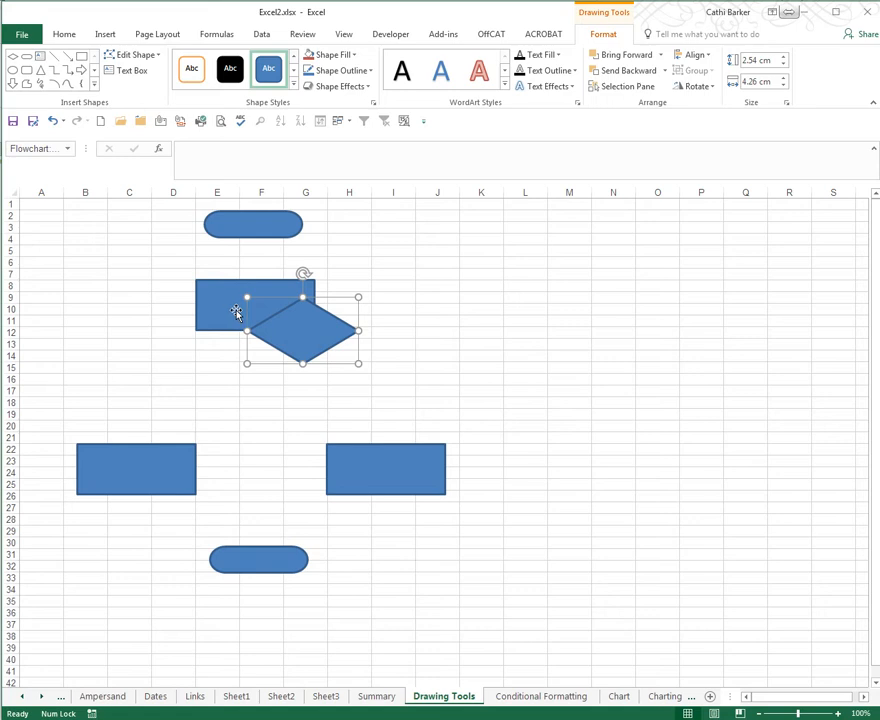
{"action": "left_click", "coordinate": [663, 73]}
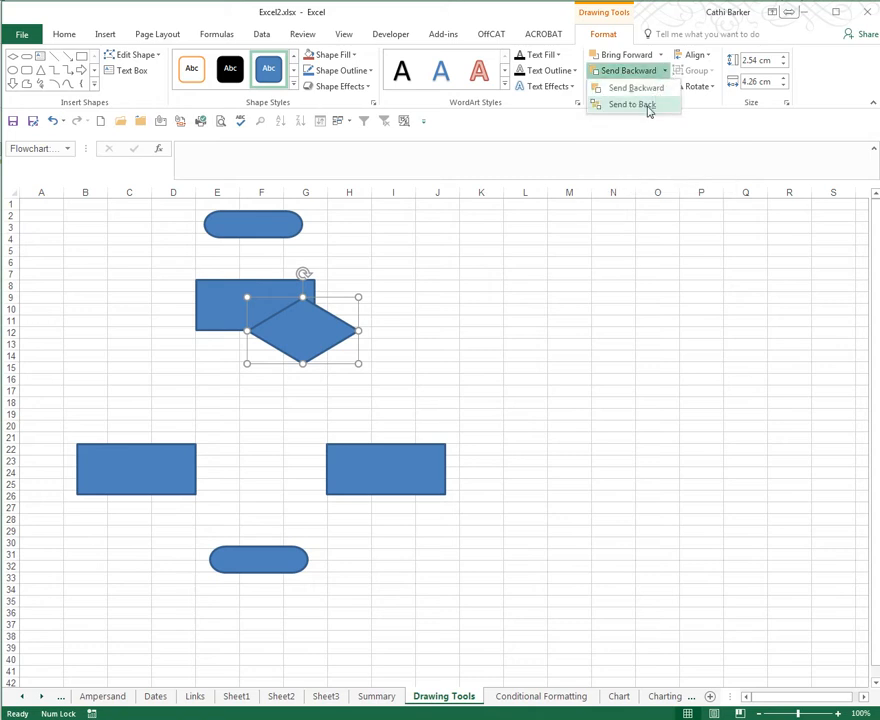
{"action": "left_click", "coordinate": [552, 319]}
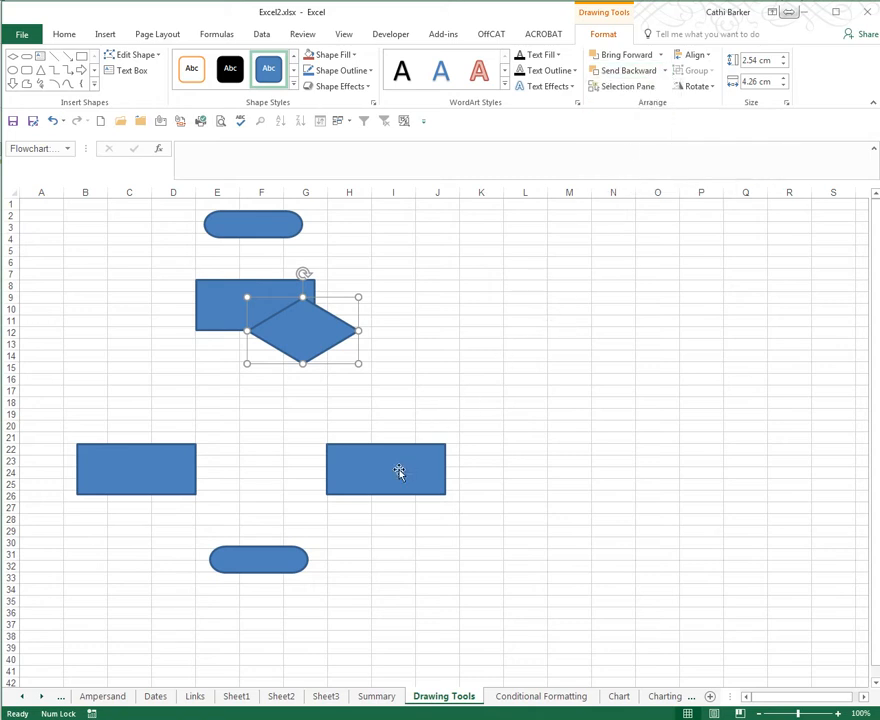
{"action": "left_click", "coordinate": [513, 444]}
{"action": "left_click_drag", "start_coordinate": [399, 485], "coordinate": [367, 368]}
{"action": "left_click", "coordinate": [489, 380]}
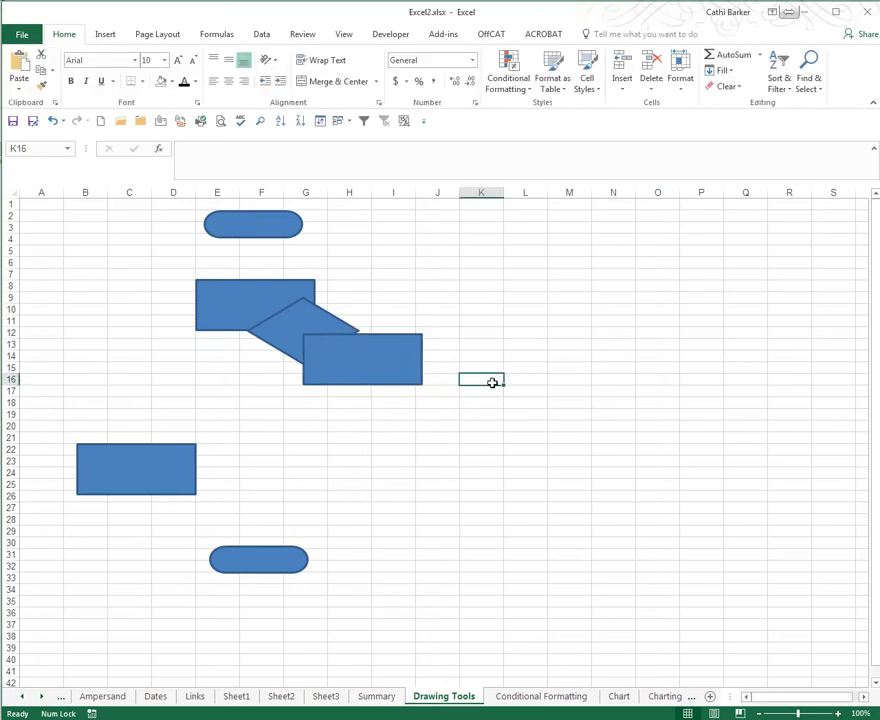
- Send the rectangle overlapping the diamond's lower right edge backward one level
{"action": "left_click", "coordinate": [367, 359]}
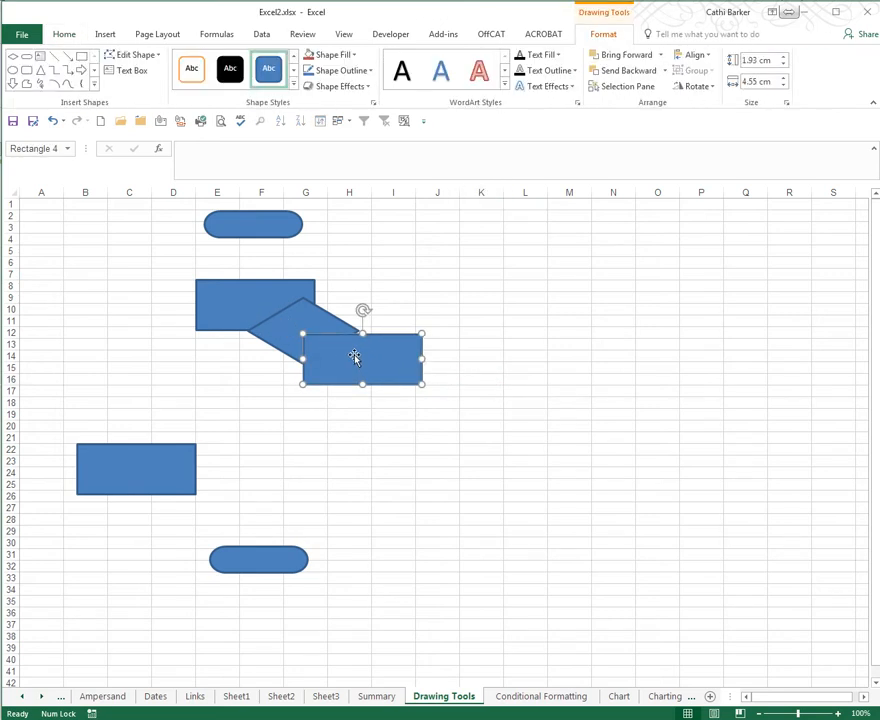
{"action": "left_click", "coordinate": [664, 70]}
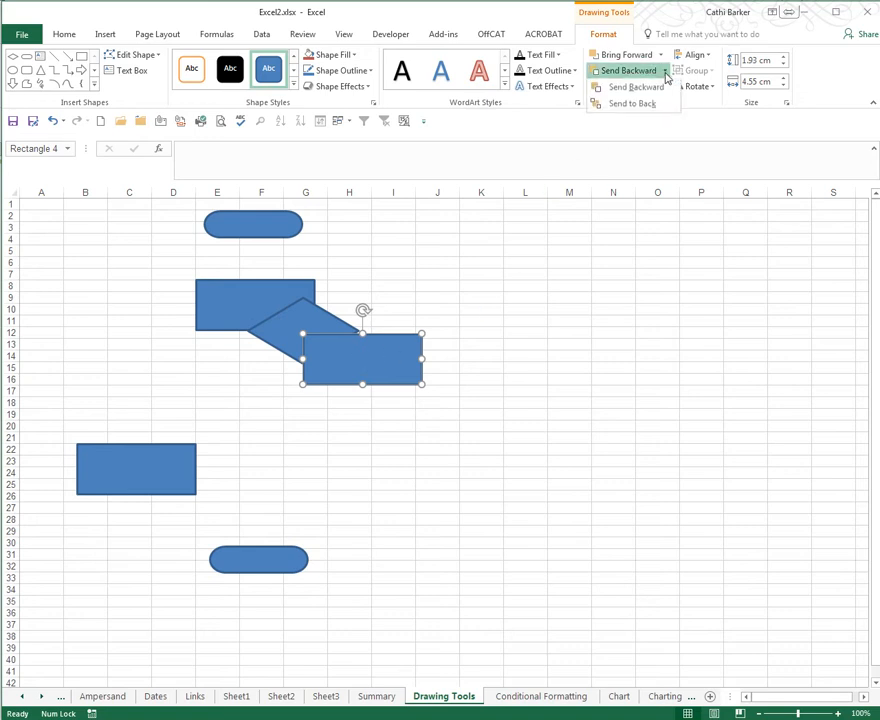
{"action": "left_click", "coordinate": [661, 89]}
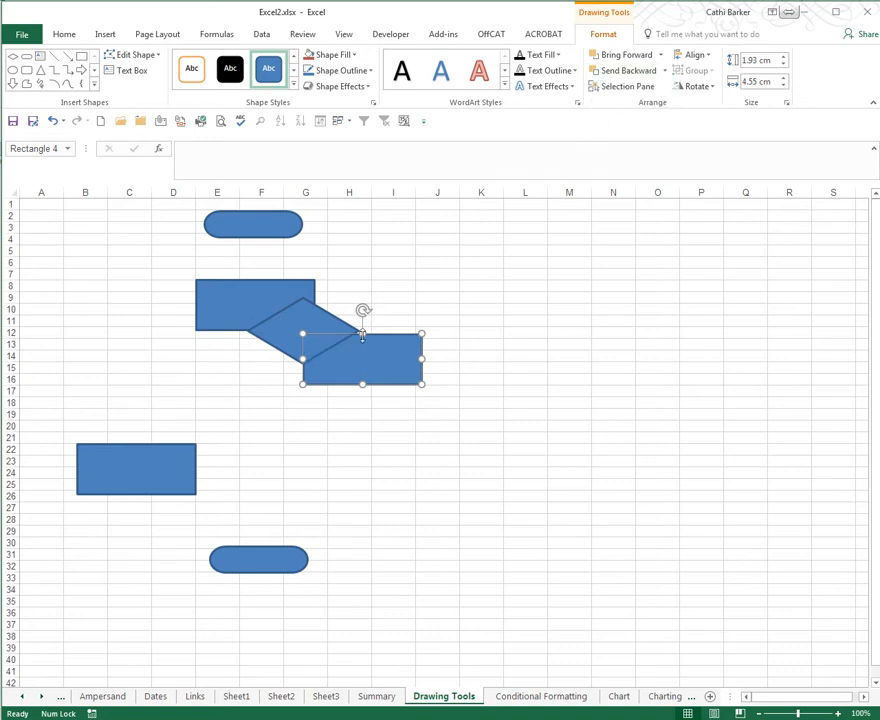
- Send the same rectangle to the back and move it so it overlaps the upper rectangle and the diamond's tip
{"action": "left_click", "coordinate": [665, 71]}
{"action": "left_click", "coordinate": [642, 104]}
{"action": "left_click_drag", "start_coordinate": [390, 345], "coordinate": [329, 285]}
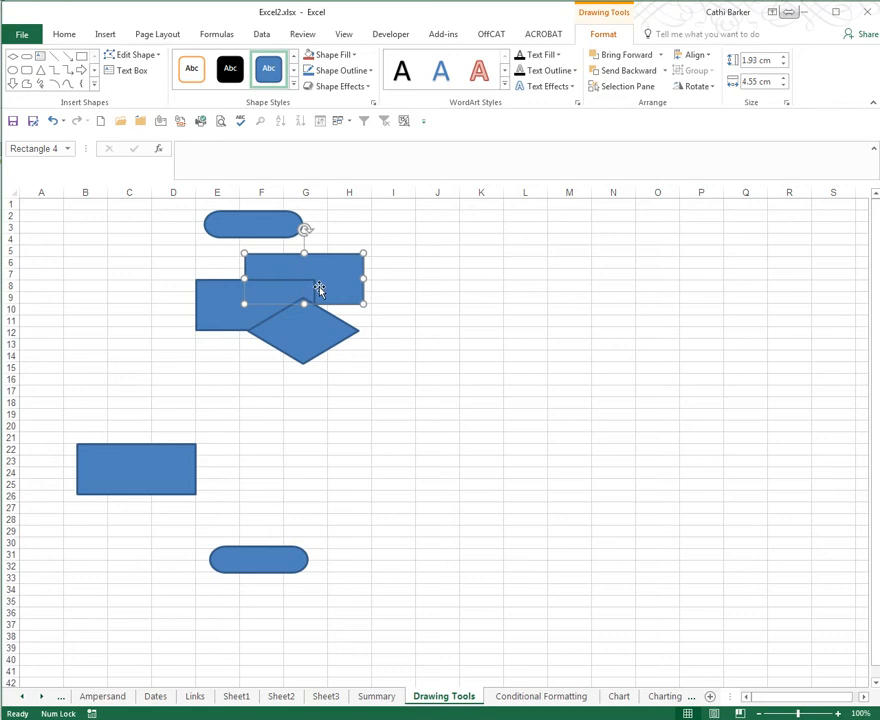
- Bring the moved rectangle forward one level and shift it slightly down over the diamond
{"action": "left_click", "coordinate": [659, 56]}
{"action": "left_click", "coordinate": [654, 73]}
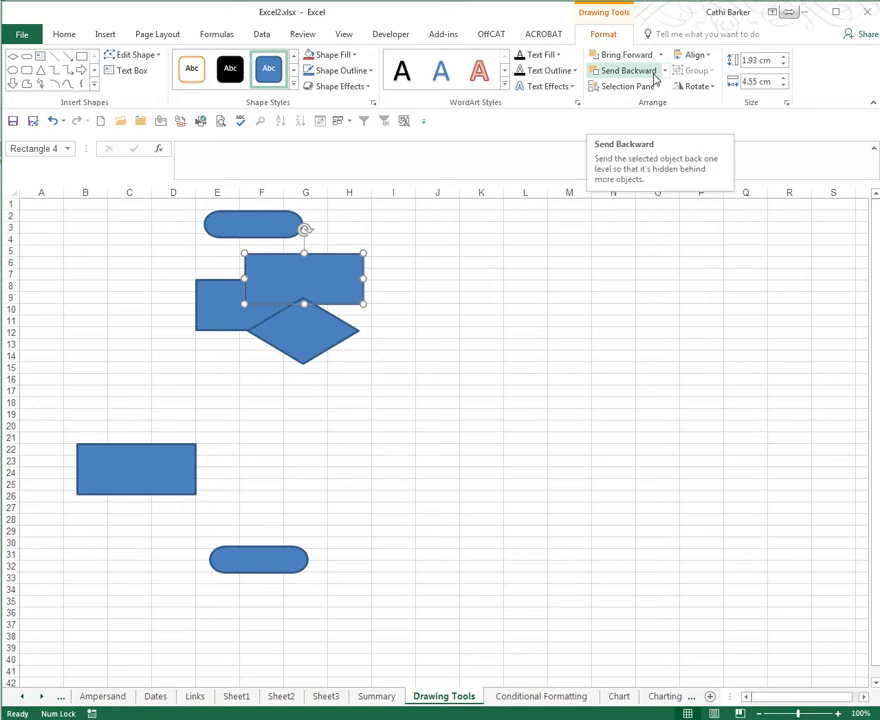
{"action": "left_click_drag", "start_coordinate": [314, 273], "coordinate": [317, 290]}
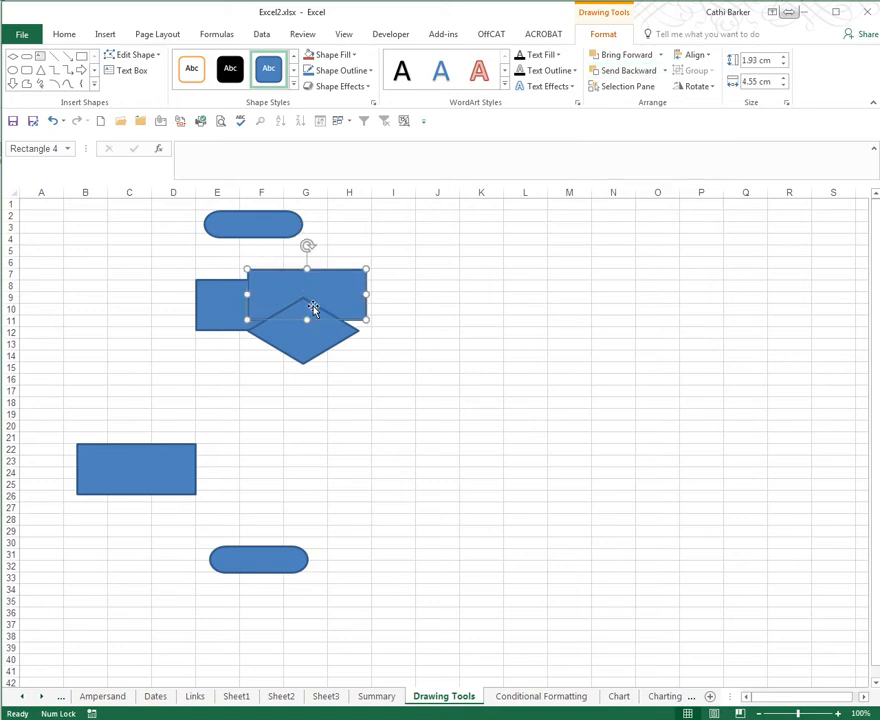
- Bring the moved rectangle to the front and place it over the diamond's lower right edge
{"action": "left_click", "coordinate": [661, 56]}
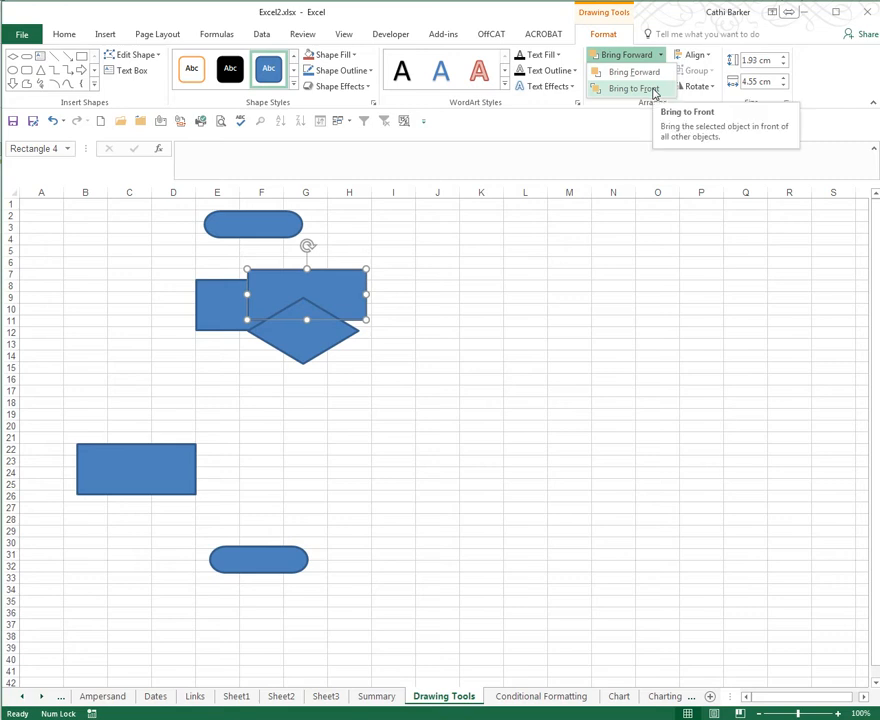
{"action": "left_click", "coordinate": [655, 90]}
{"action": "left_click_drag", "start_coordinate": [325, 302], "coordinate": [378, 370]}
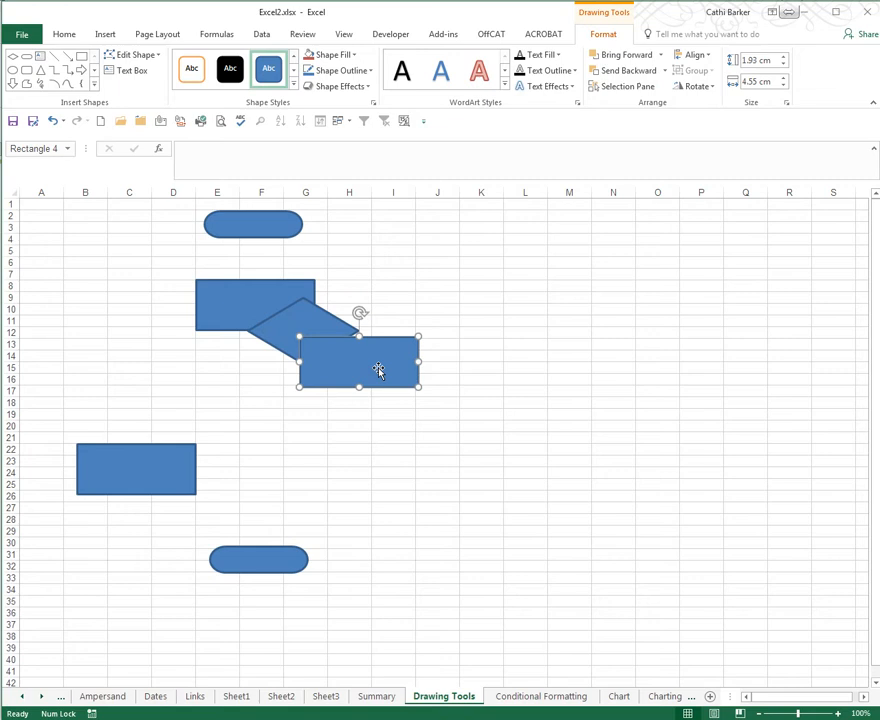
- Return the front rectangle to columns H to J, rows 22 to 26, and the diamond to its place below the upper rectangle
{"action": "left_click_drag", "start_coordinate": [369, 369], "coordinate": [399, 478]}
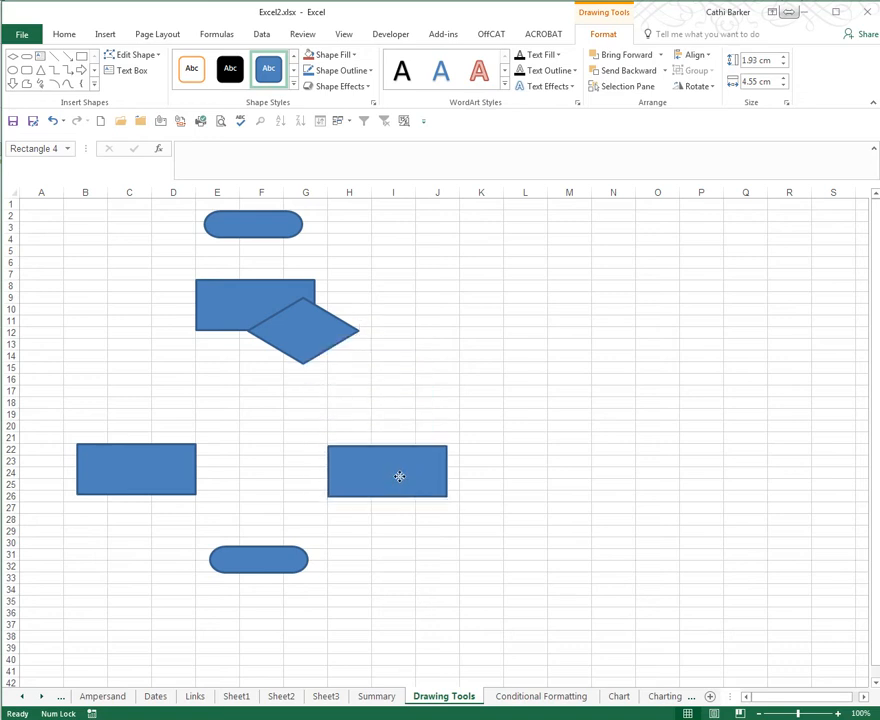
{"action": "left_click_drag", "start_coordinate": [310, 340], "coordinate": [266, 391]}
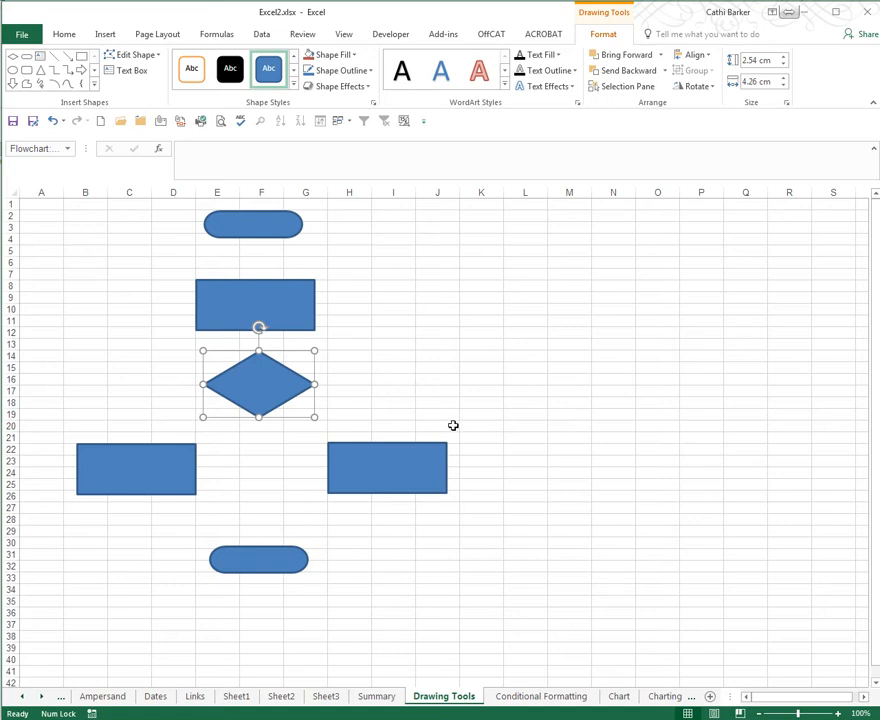
{"action": "left_click", "coordinate": [285, 306]}
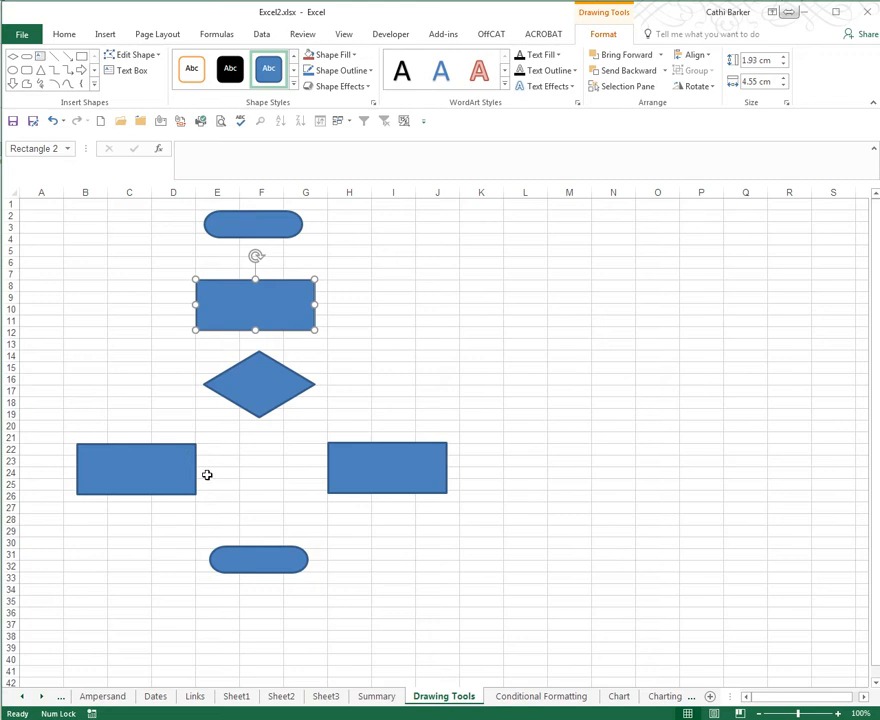
- Fill the upper rectangle and both lower rectangles with a dark olive-green theme colour
{"action": "left_click", "coordinate": [145, 474], "text": "ctrl"}
{"action": "left_click", "coordinate": [367, 481], "text": "ctrl"}
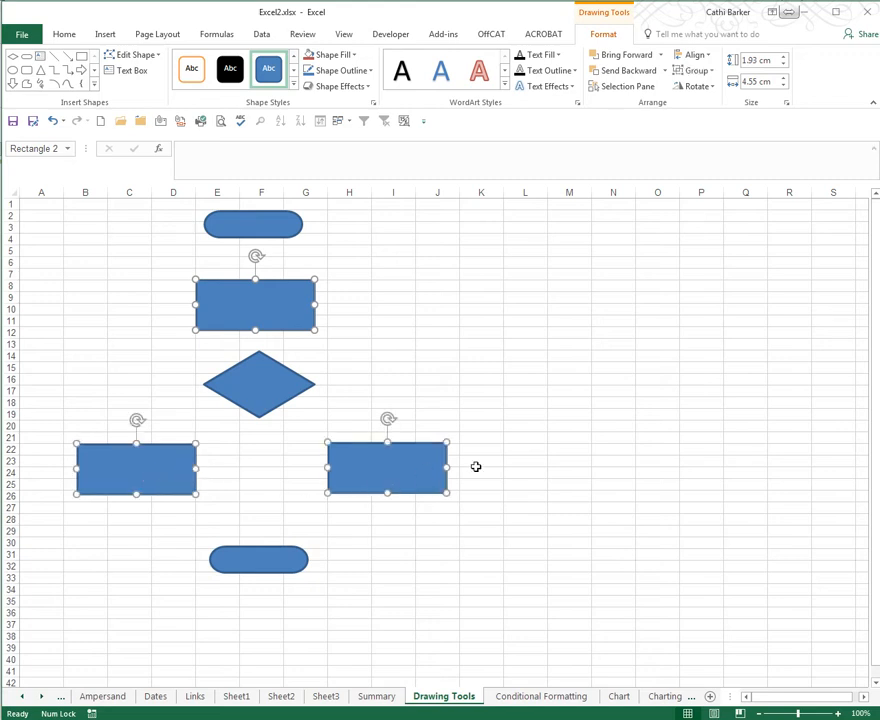
{"action": "left_click", "coordinate": [340, 55]}
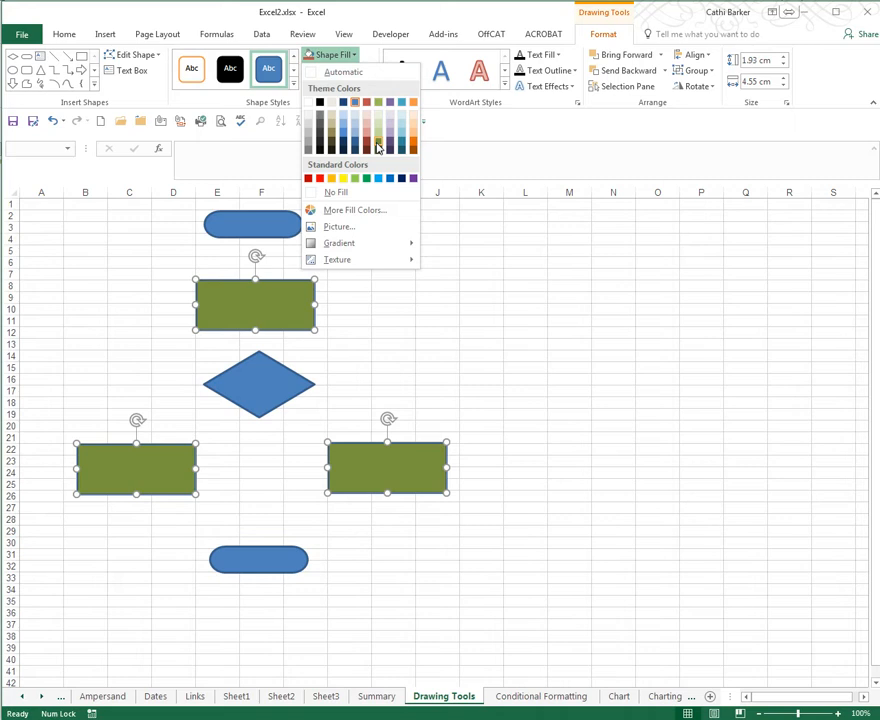
{"action": "left_click", "coordinate": [378, 147]}
- Fill both rounded terminator shapes with dark orange, and apply the glossy orange style from the last row of theme styles to them
{"action": "left_click", "coordinate": [281, 229]}
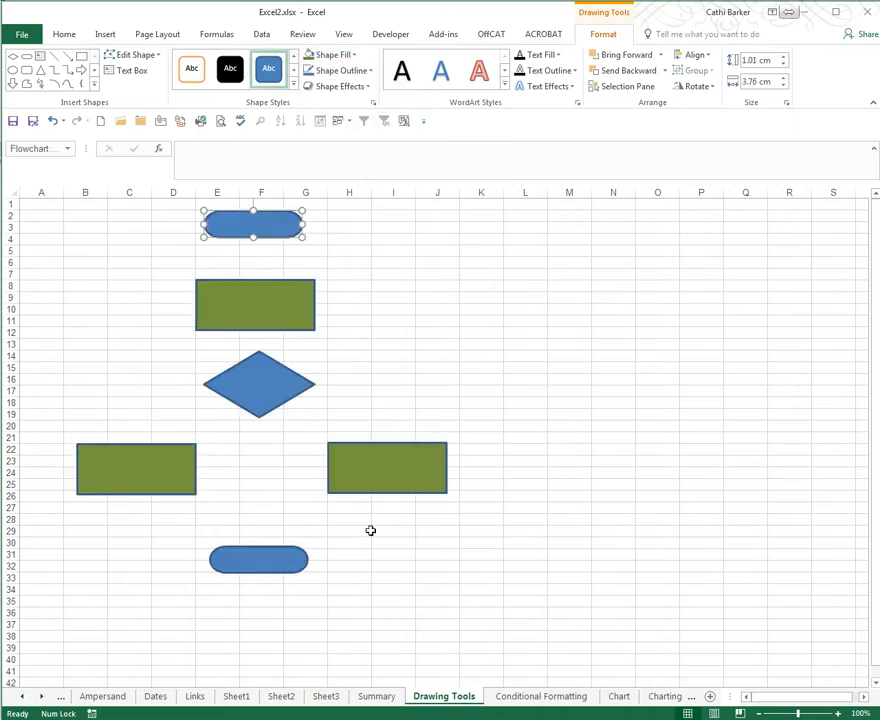
{"action": "left_click", "coordinate": [287, 565], "text": "shift"}
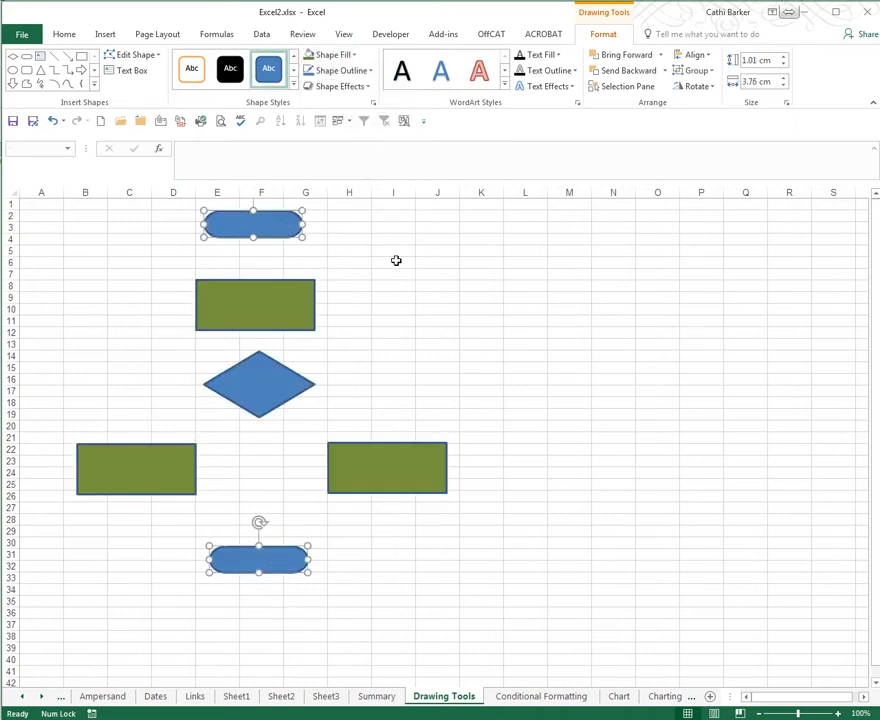
{"action": "key", "text": "Escape"}
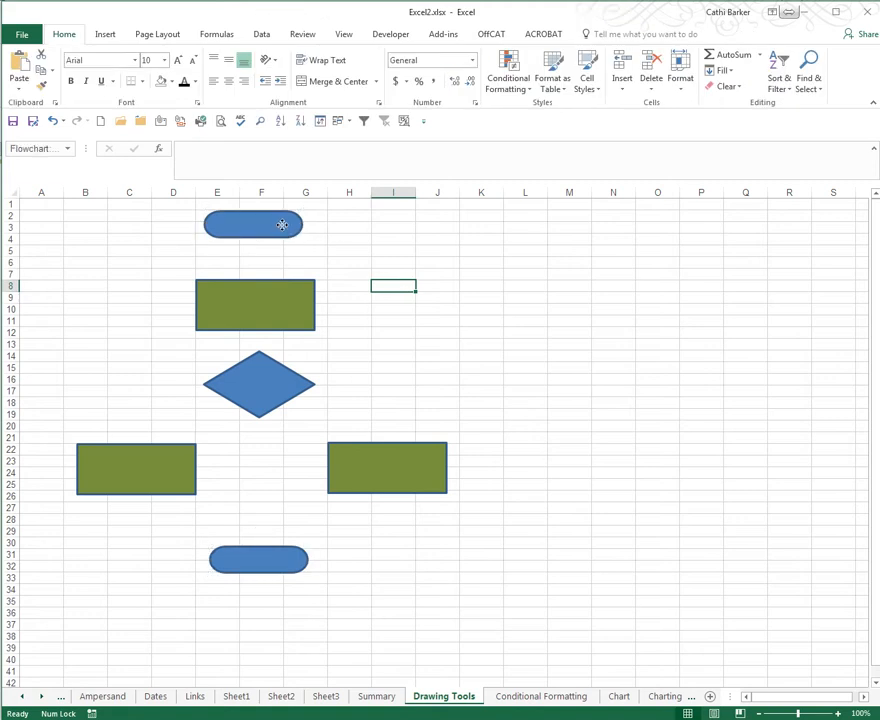
{"action": "left_click", "coordinate": [281, 226]}
{"action": "left_click", "coordinate": [306, 567], "text": "shift"}
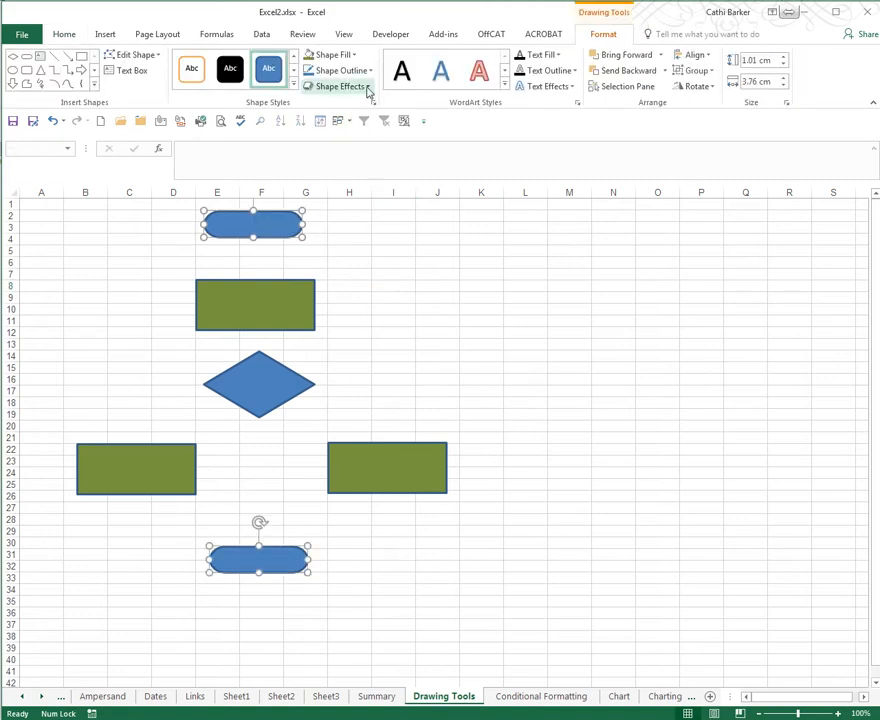
{"action": "left_click", "coordinate": [353, 55]}
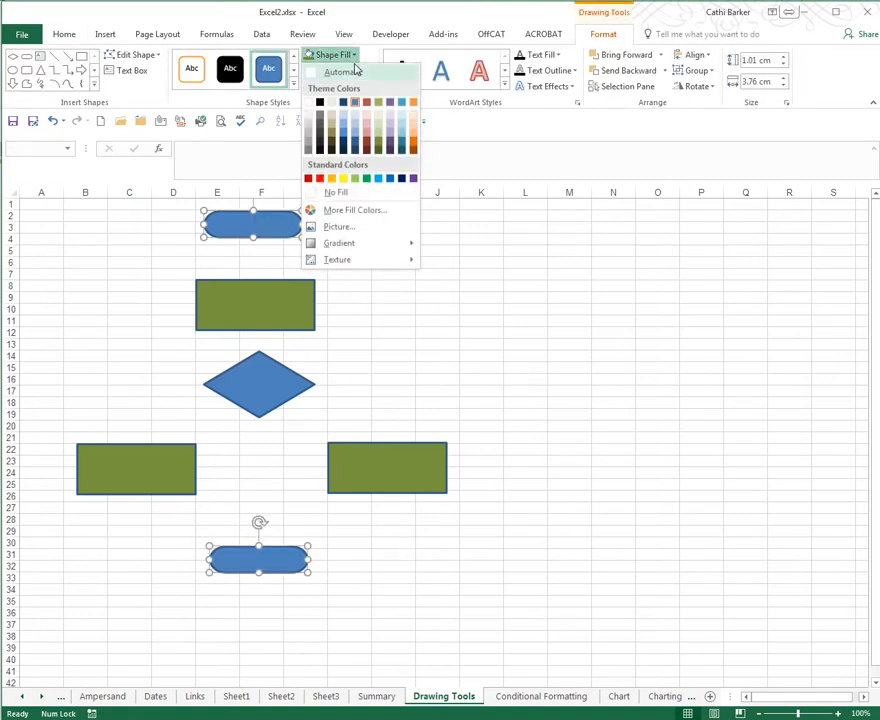
{"action": "left_click", "coordinate": [413, 143]}
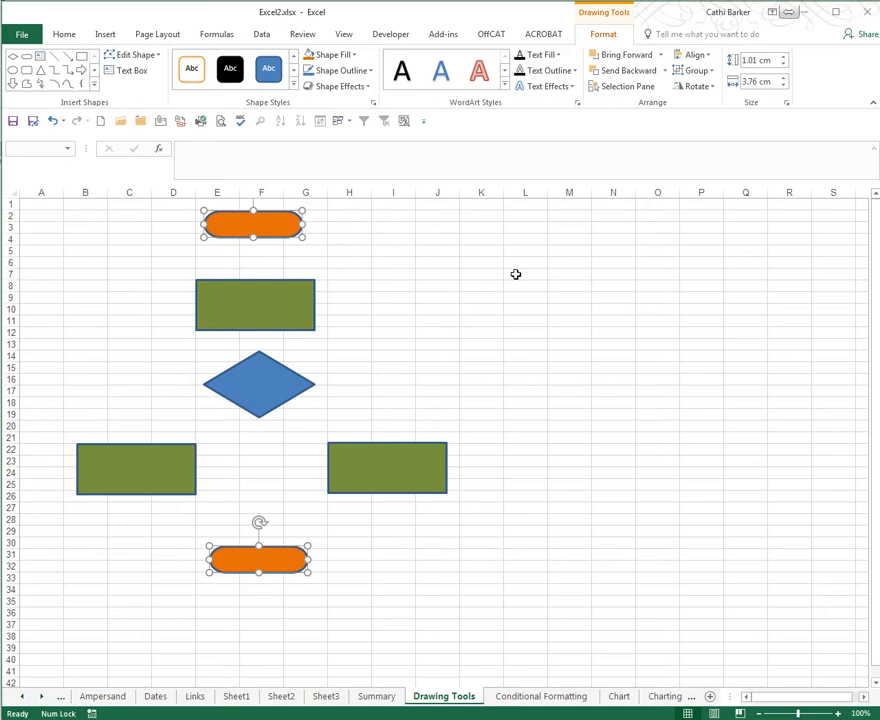
{"action": "left_click", "coordinate": [294, 85]}
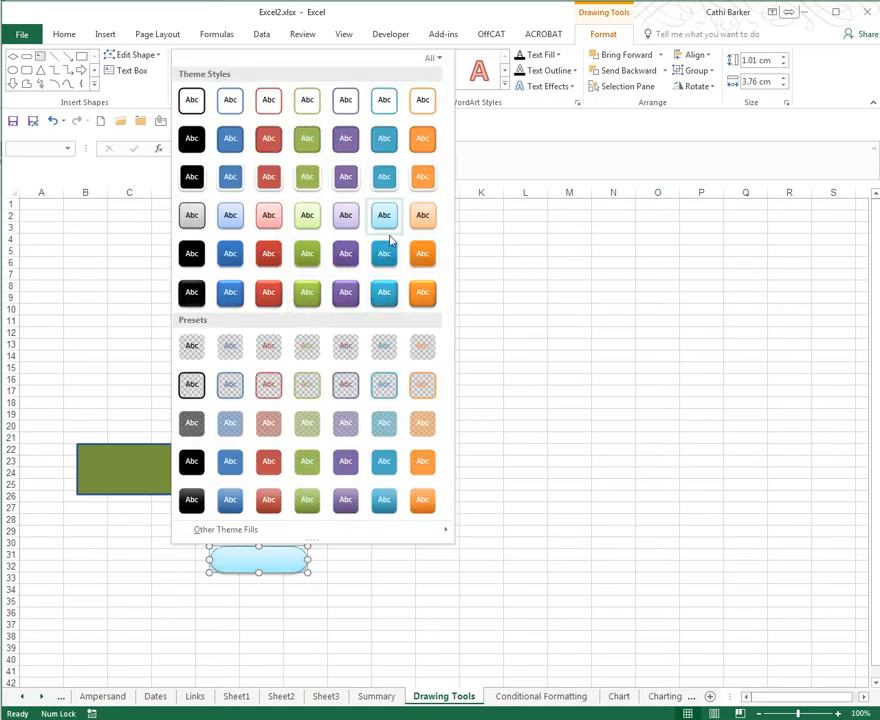
{"action": "left_click", "coordinate": [431, 296]}
- Apply the glossy green style from the last row of theme styles to all three rectangles
{"action": "left_click", "coordinate": [301, 302]}
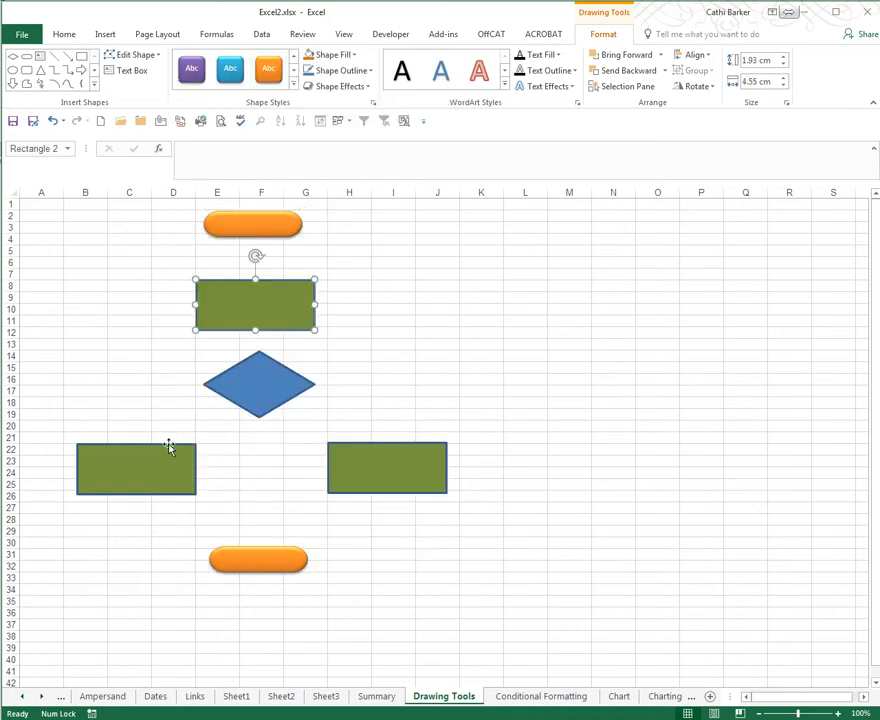
{"action": "left_click", "coordinate": [128, 485], "text": "shift"}
{"action": "left_click", "coordinate": [350, 485], "text": "shift"}
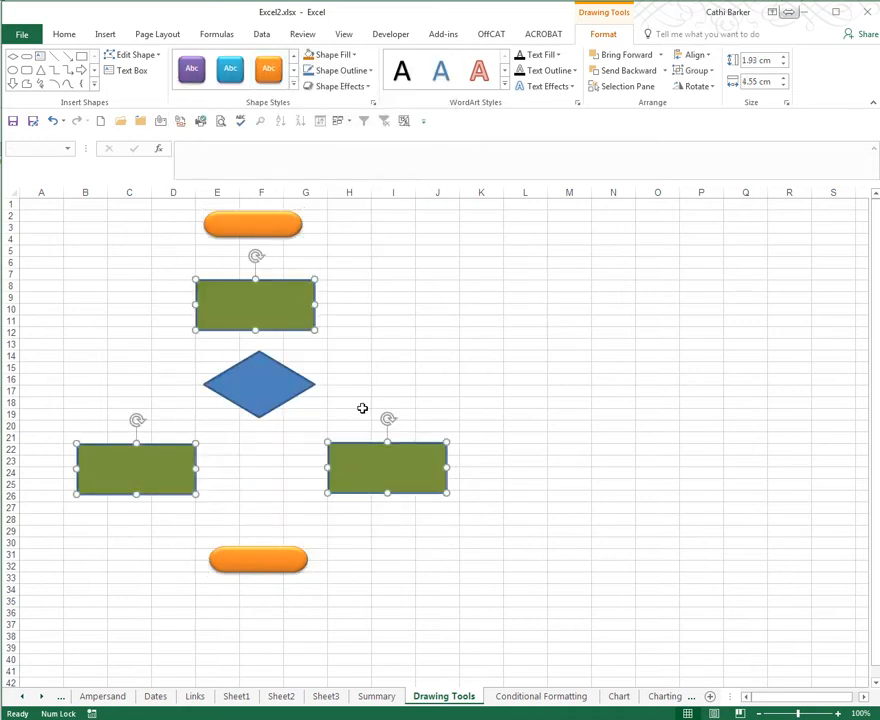
{"action": "left_click", "coordinate": [293, 86]}
{"action": "left_click", "coordinate": [307, 292]}
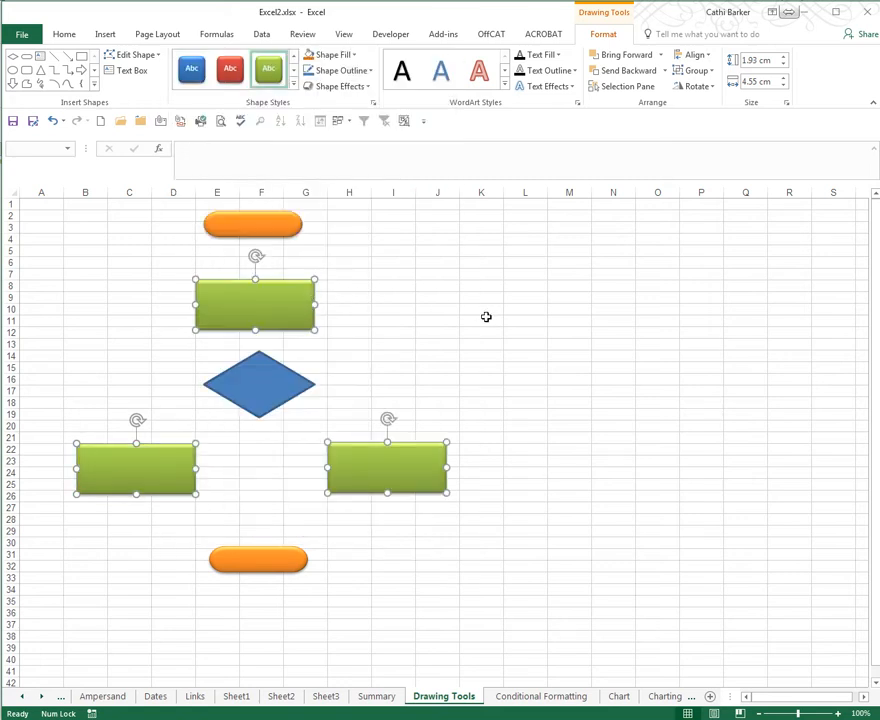
- Apply the glossy blue style from the last row of theme styles to the diamond and deselect it
{"action": "left_click", "coordinate": [273, 379]}
{"action": "left_click", "coordinate": [294, 87]}
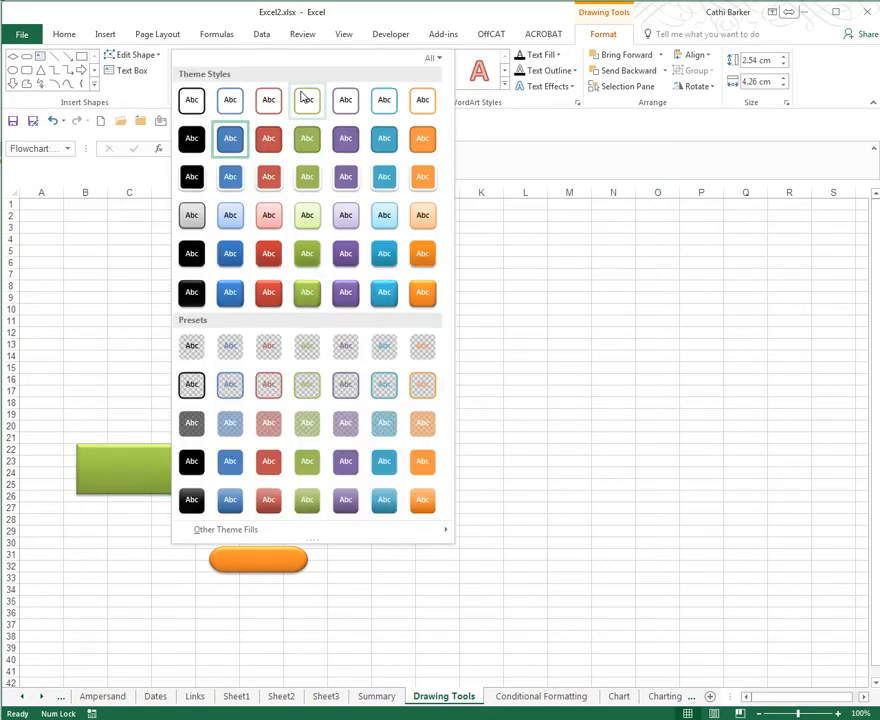
{"action": "left_click", "coordinate": [230, 291]}
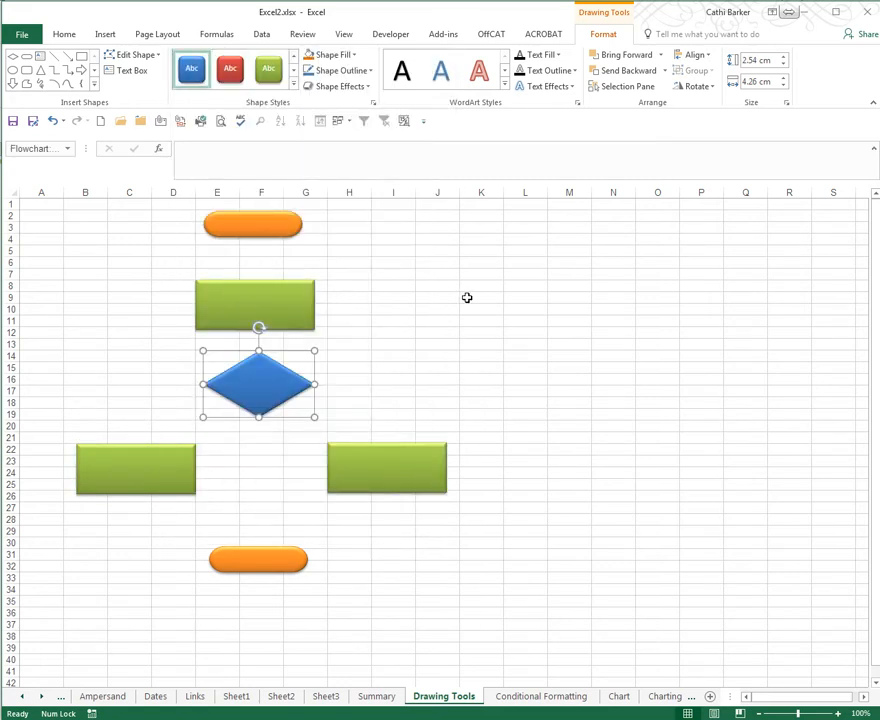
{"action": "left_click", "coordinate": [467, 297]}
- Examine the fill, outline and effect options, such as Reflection and Glow, available for the upper rectangle
{"action": "left_click", "coordinate": [251, 317]}
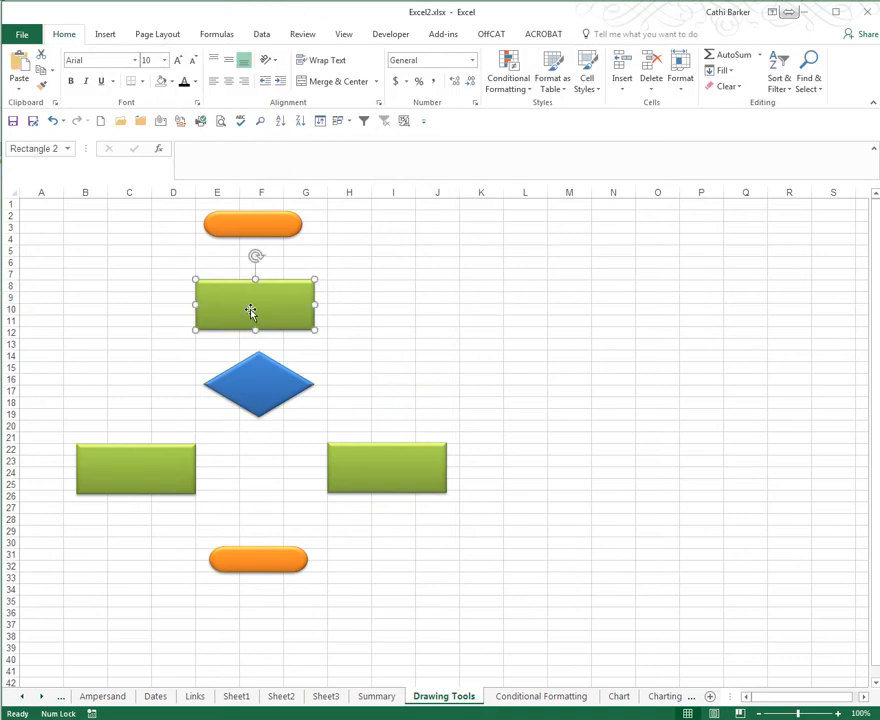
{"action": "left_click", "coordinate": [352, 57]}
{"action": "left_click", "coordinate": [352, 57]}
{"action": "left_click", "coordinate": [368, 67]}
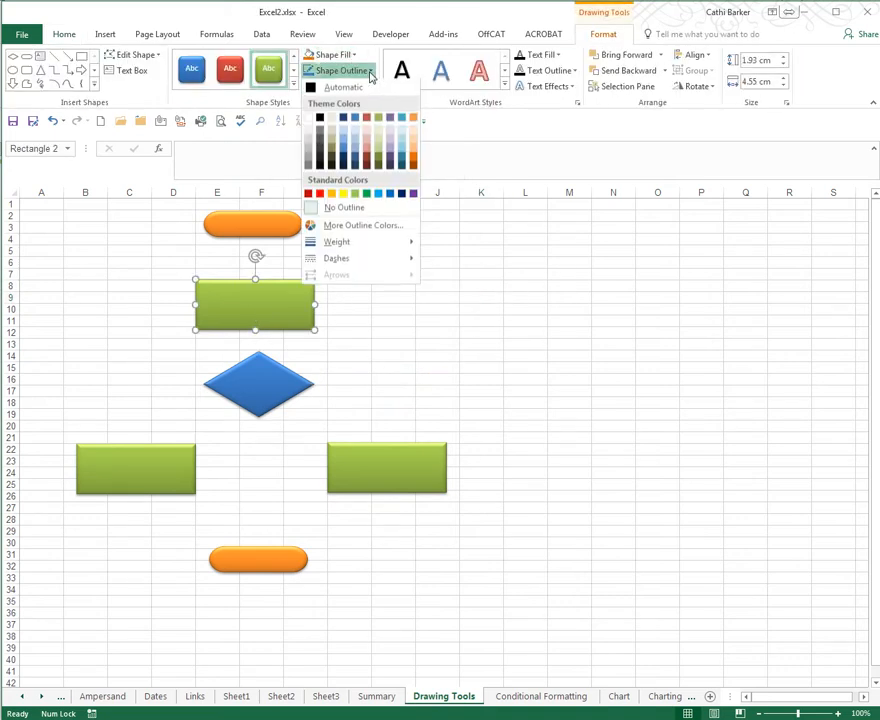
{"action": "left_click", "coordinate": [368, 70]}
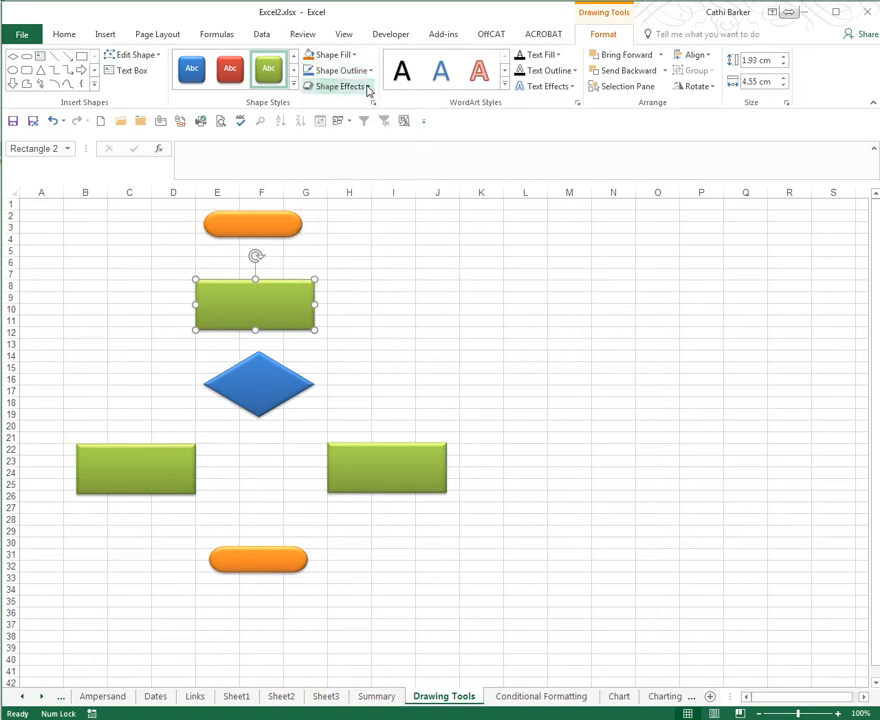
{"action": "left_click", "coordinate": [367, 87]}
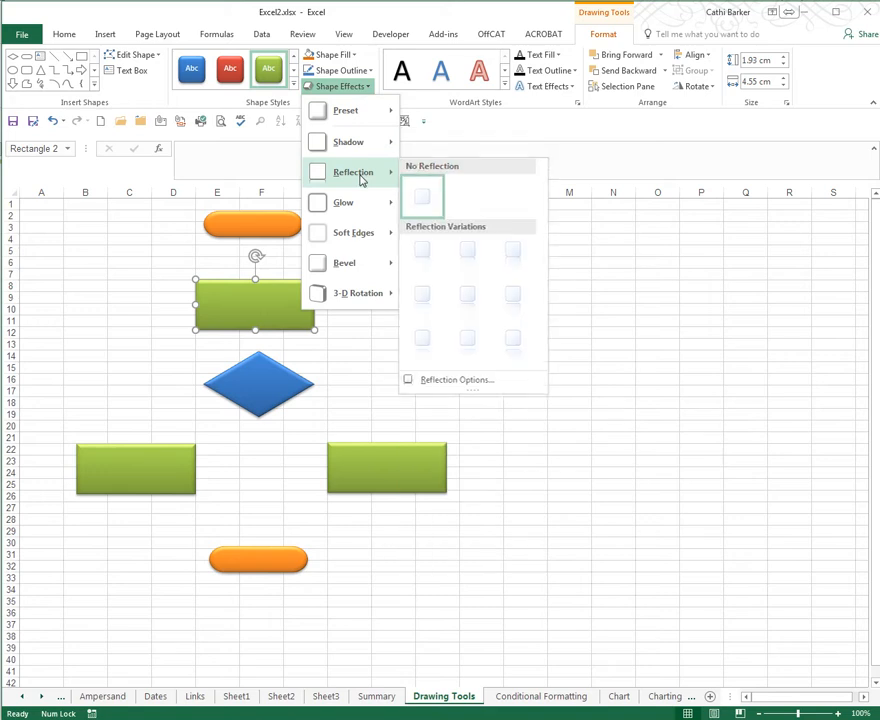
{"action": "mouse_move", "coordinate": [357, 207]}
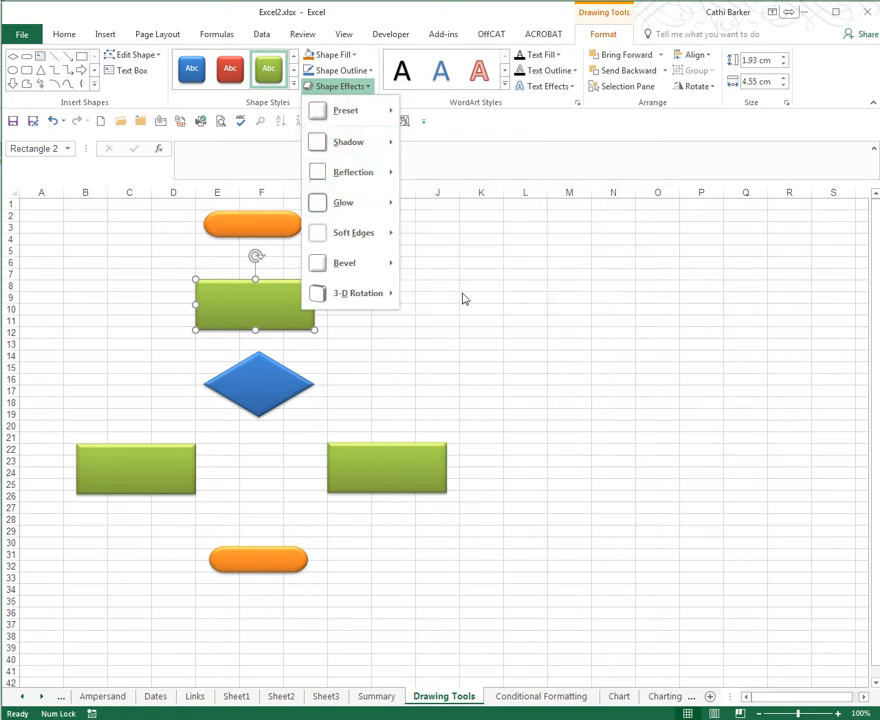
{"action": "left_click", "coordinate": [476, 303]}
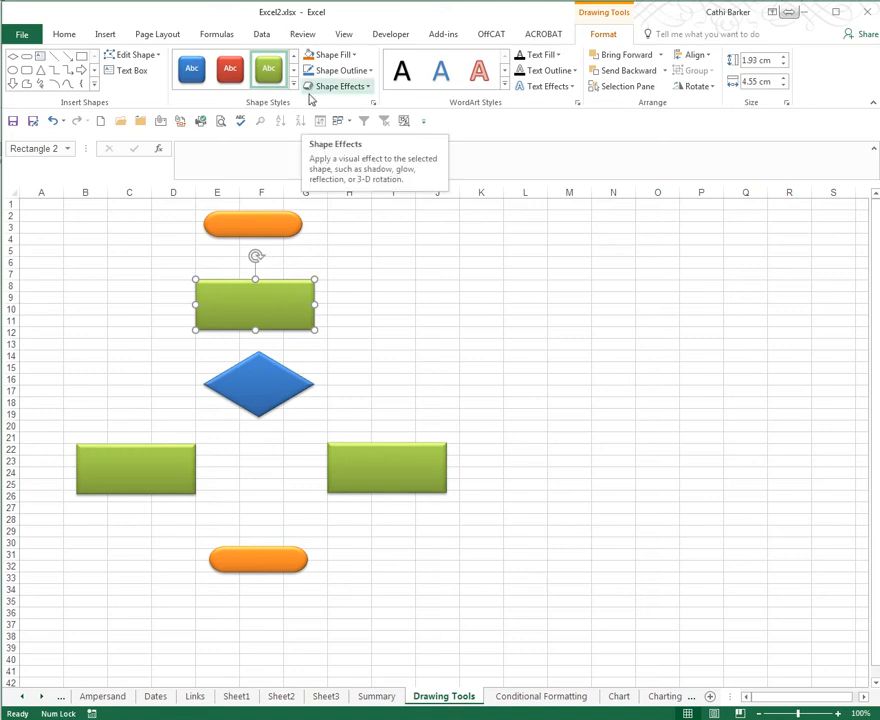
{"action": "left_click", "coordinate": [396, 273]}
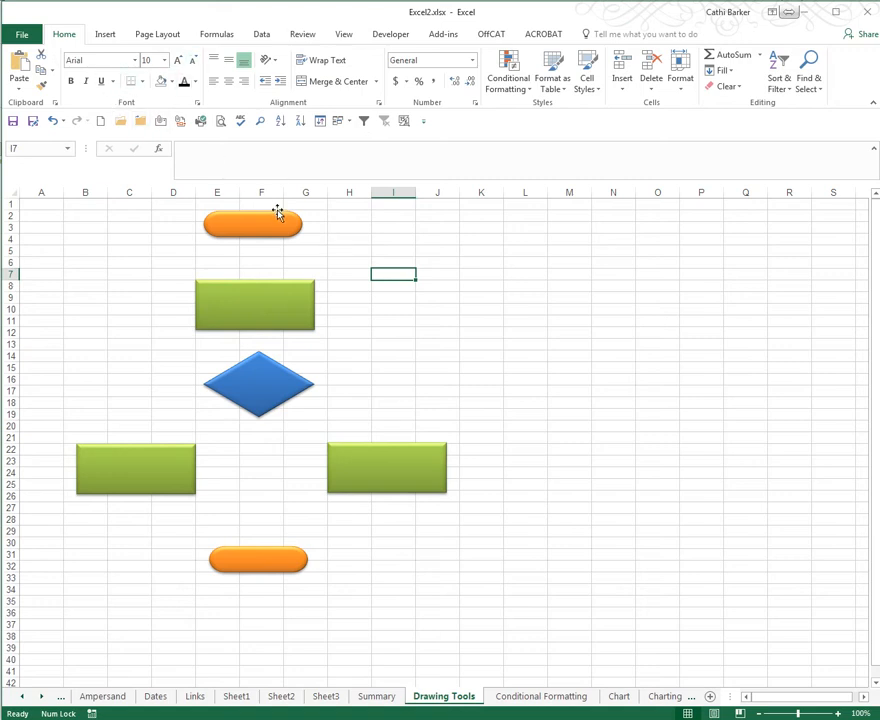
- Connect the upper rounded shape to the rectangle below it, and that rectangle to the diamond's upper tip, with elbow arrow connectors
{"action": "left_click", "coordinate": [269, 217]}
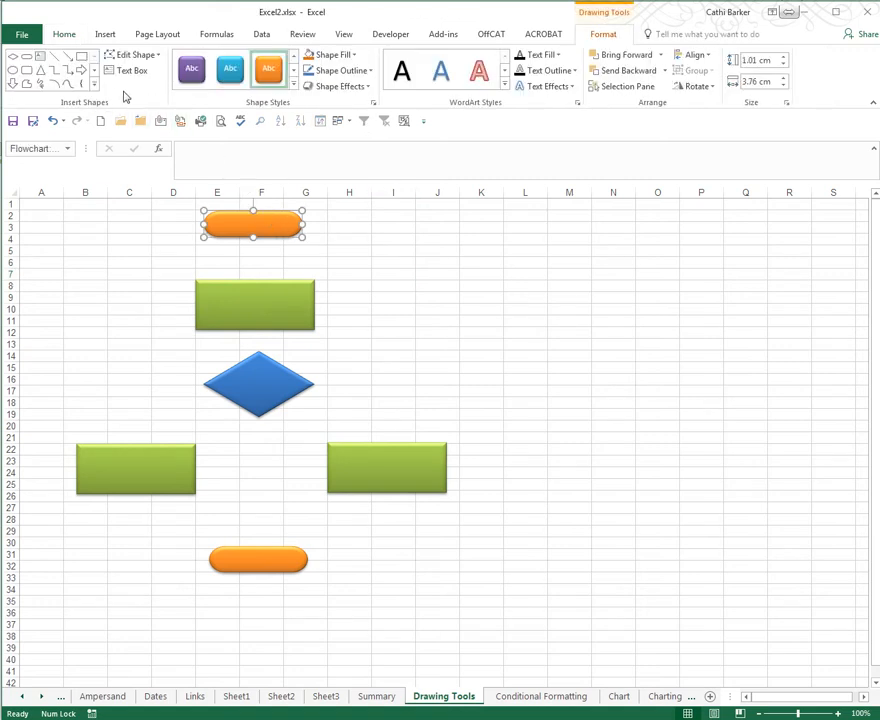
{"action": "left_click", "coordinate": [69, 76]}
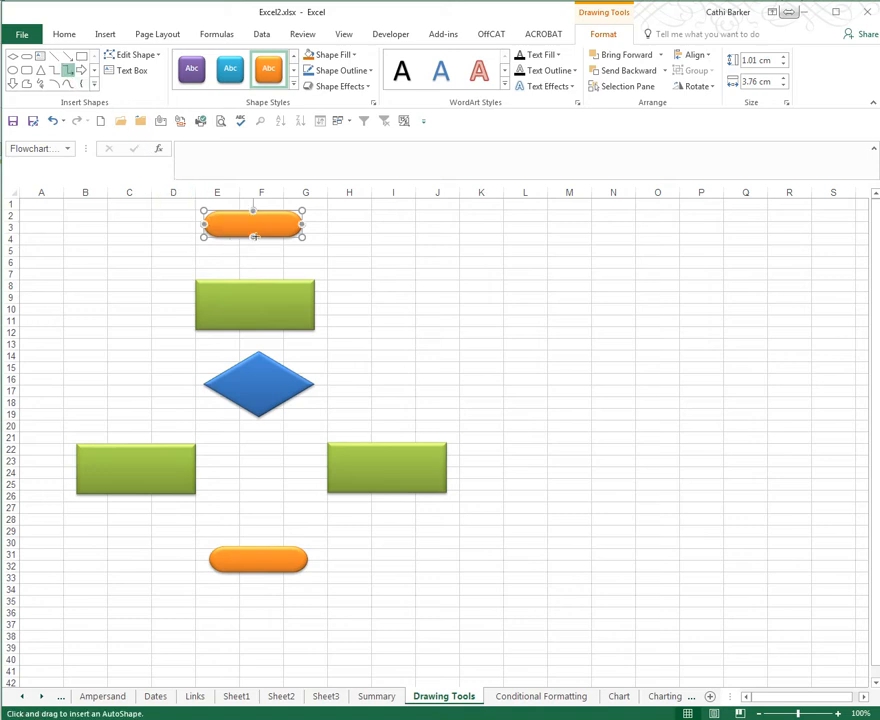
{"action": "left_click_drag", "start_coordinate": [254, 237], "coordinate": [254, 280]}
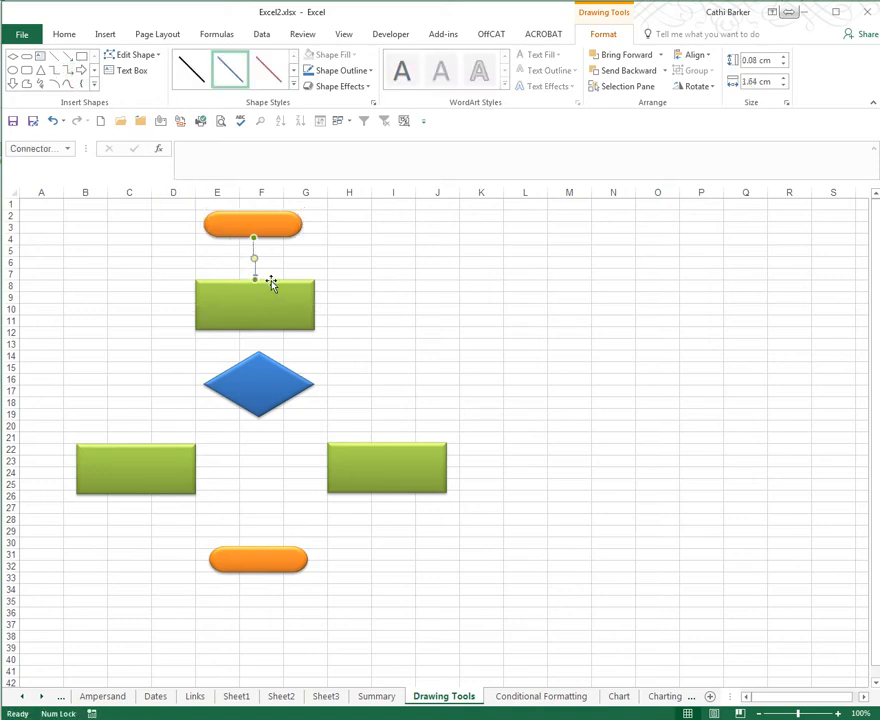
{"action": "left_click", "coordinate": [68, 76]}
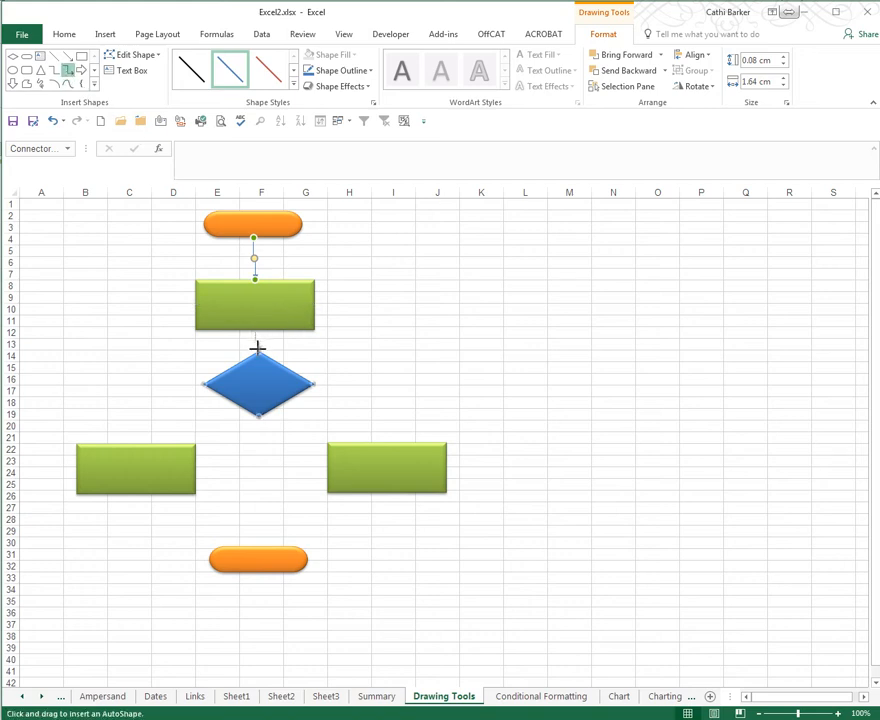
{"action": "left_click_drag", "start_coordinate": [257, 348], "coordinate": [258, 351]}
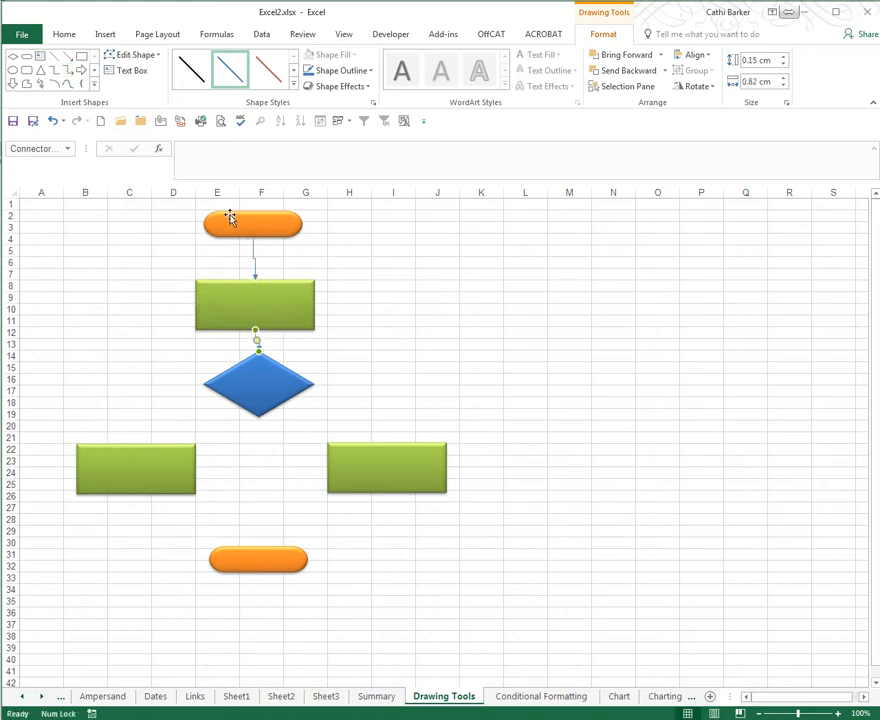
- Connect the diamond's left and right tips to the top centres of the two lower rectangles with elbow arrow connectors
{"action": "left_click", "coordinate": [67, 71]}
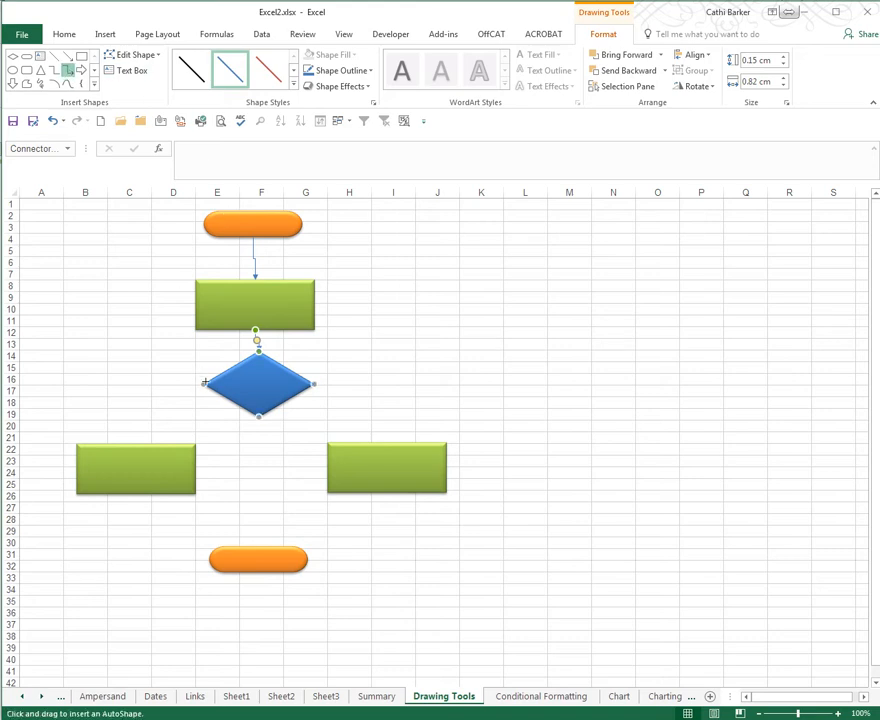
{"action": "left_click_drag", "start_coordinate": [202, 385], "coordinate": [135, 442]}
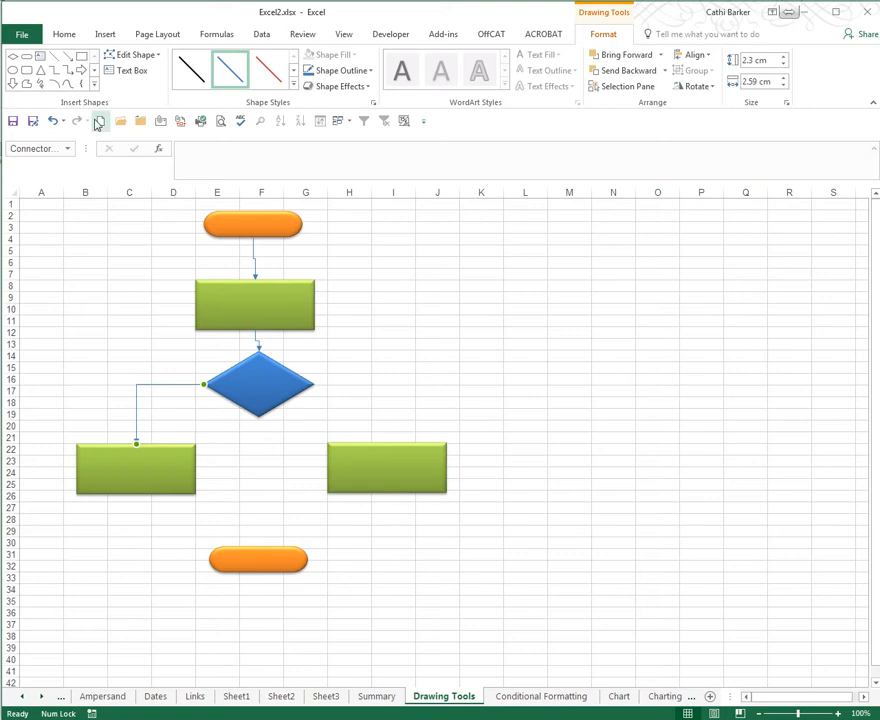
{"action": "left_click", "coordinate": [68, 71]}
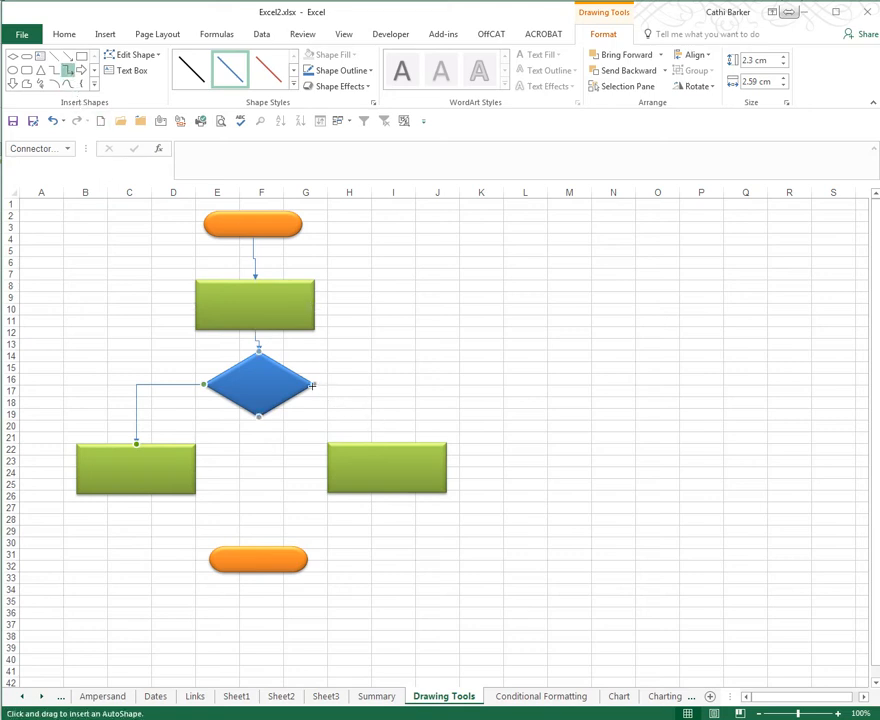
{"action": "left_click_drag", "start_coordinate": [313, 384], "coordinate": [387, 442]}
- Connect the bottom centres of both lower rectangles to the top of the lower rounded shape with elbow arrow connectors
{"action": "left_click", "coordinate": [68, 71]}
{"action": "left_click_drag", "start_coordinate": [135, 495], "coordinate": [259, 545]}
{"action": "left_click", "coordinate": [68, 71]}
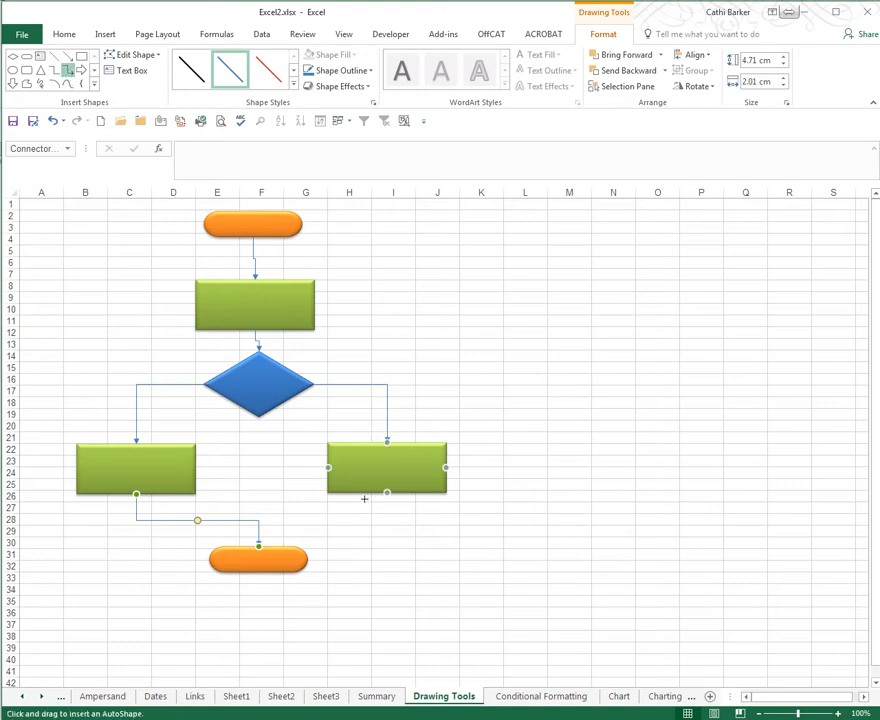
{"action": "left_click_drag", "start_coordinate": [388, 492], "coordinate": [259, 546]}
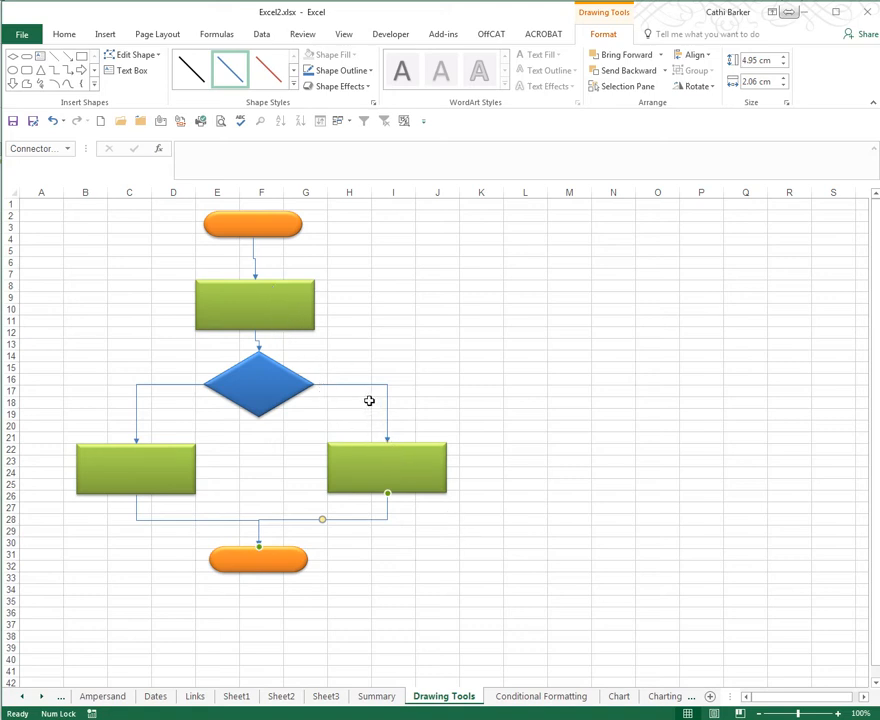
- Nudge the upper rounded shape to the right and widen it to 4.13 cm to straighten its connector to the rectangle below
{"action": "left_click", "coordinate": [268, 229]}
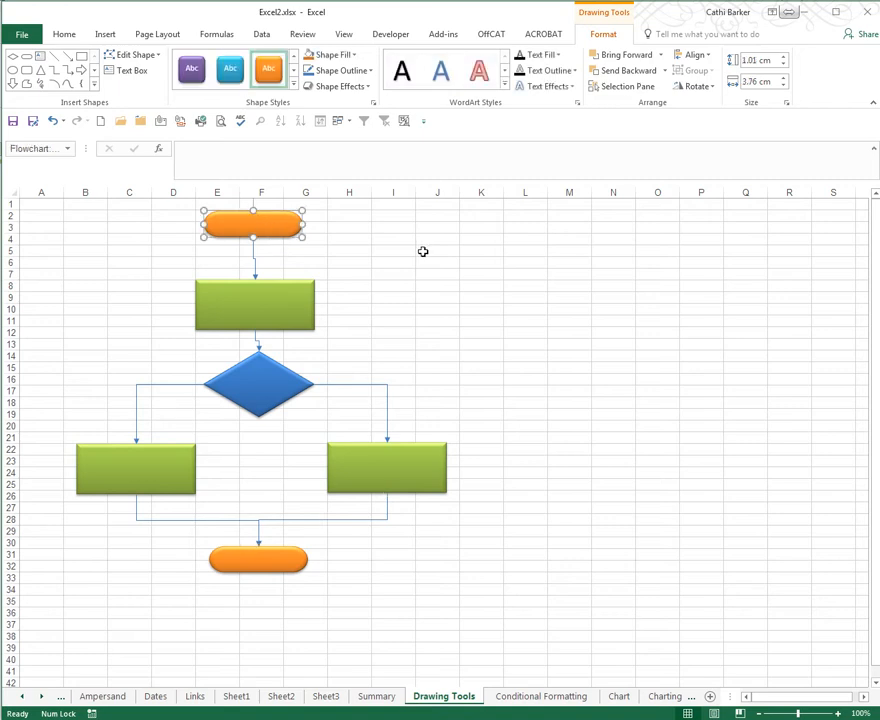
{"action": "key", "text": "Right"}
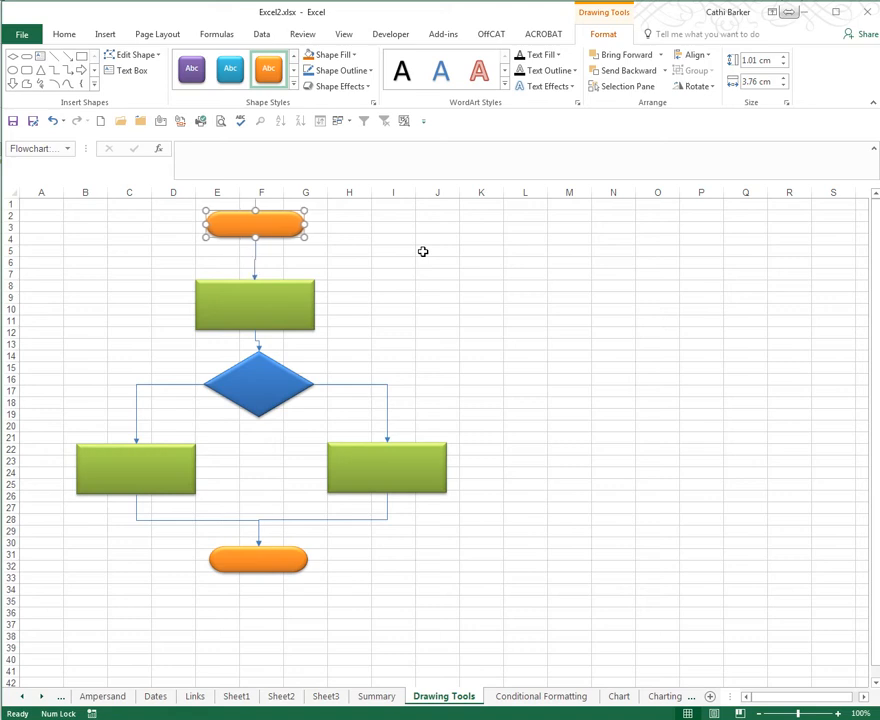
{"action": "key", "text": "shift+Right"}
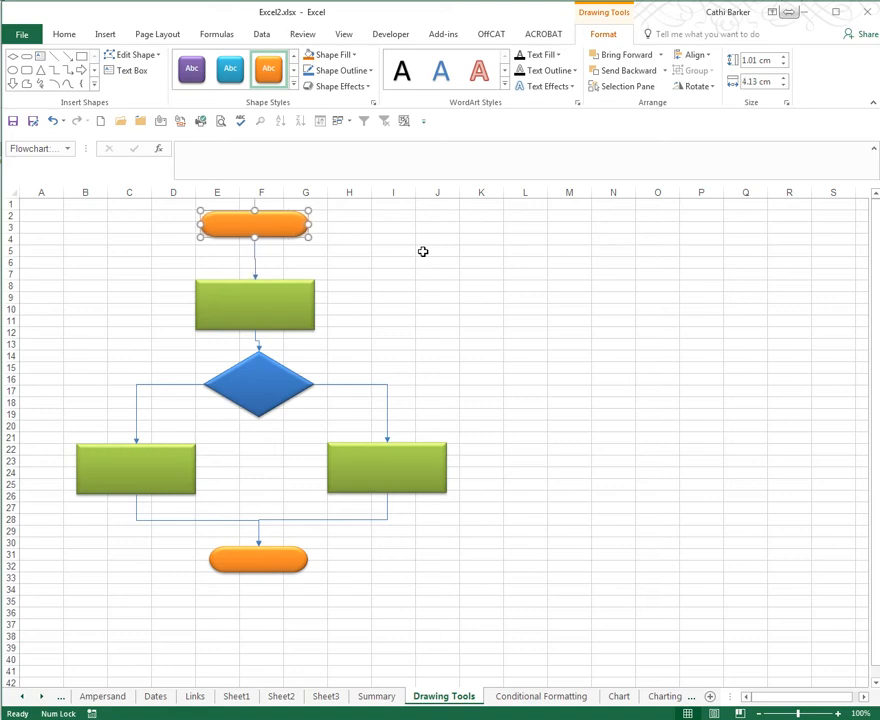
{"action": "key", "text": "Right"}
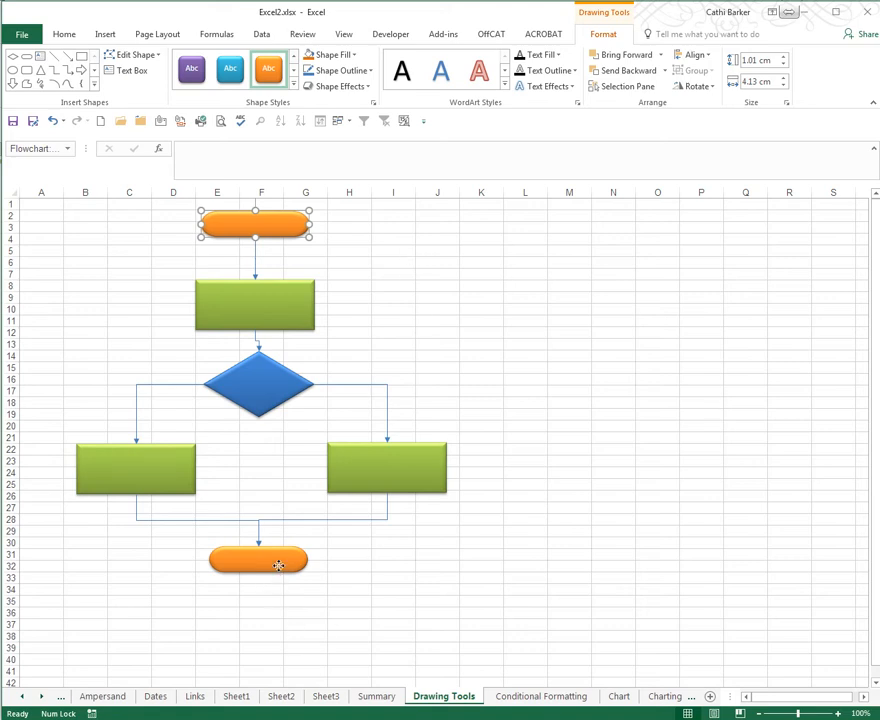
- Nudge the blue diamond to the left so its connector to the rectangle above runs straight
{"action": "left_click", "coordinate": [279, 566]}
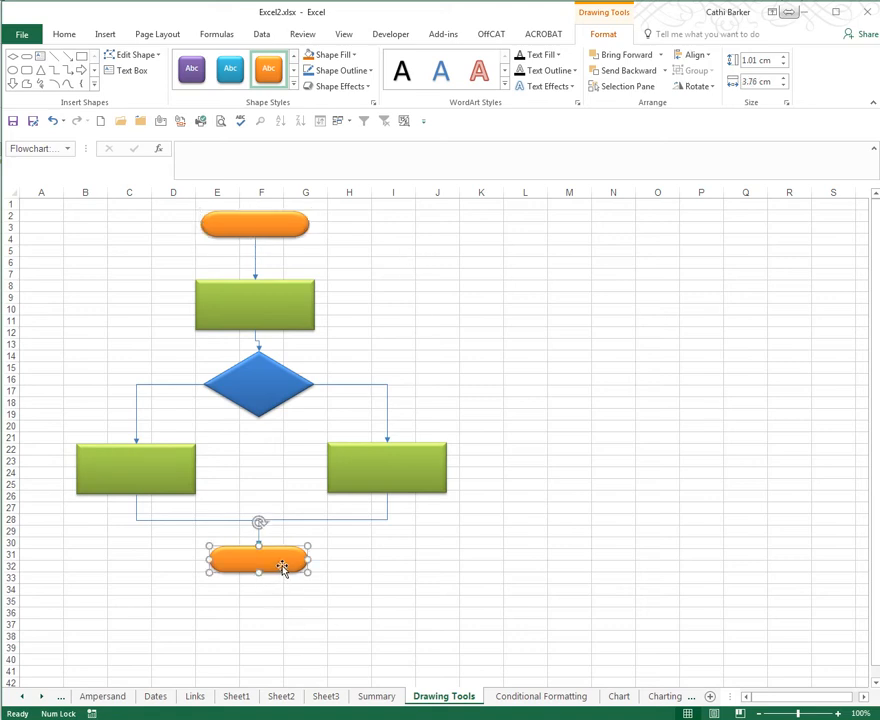
{"action": "left_click", "coordinate": [267, 366]}
{"action": "key", "text": "Left"}
{"action": "key", "text": "Left"}
{"action": "key", "text": "Left"}
{"action": "key", "text": "Left"}
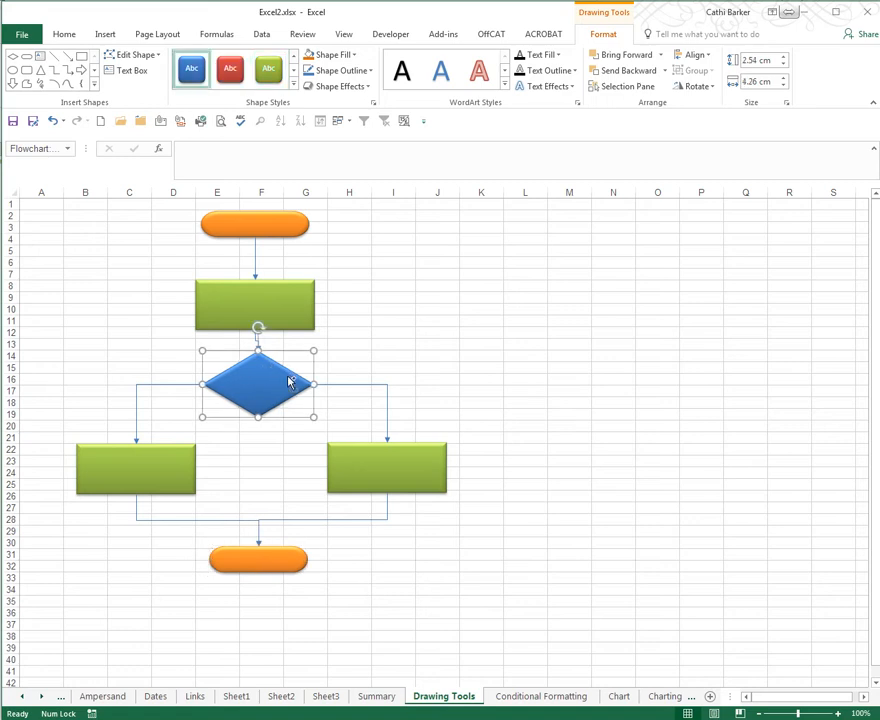
{"action": "key", "text": "Left"}
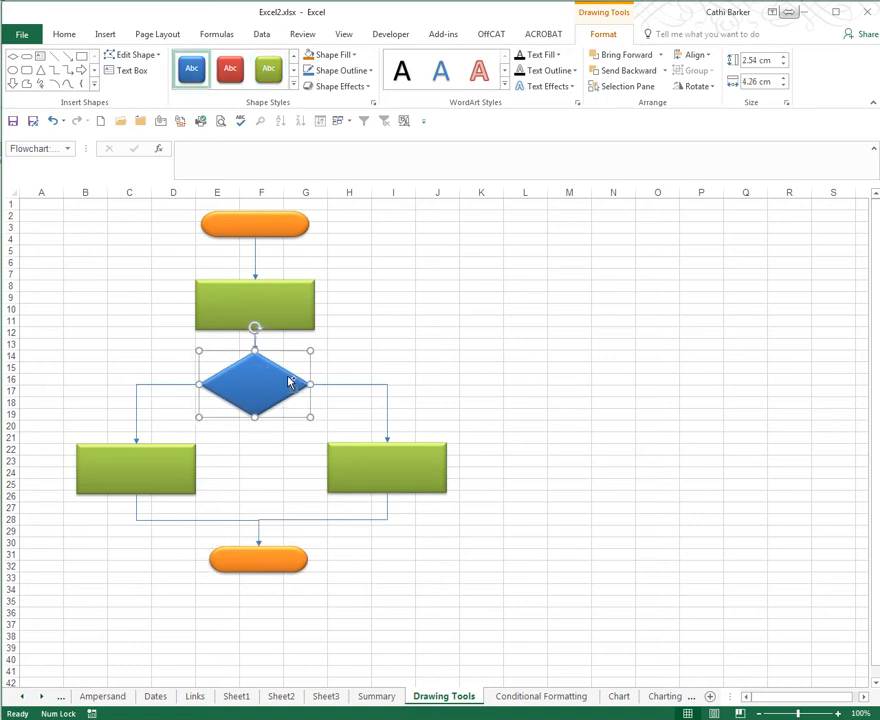
{"action": "left_click", "coordinate": [481, 367]}
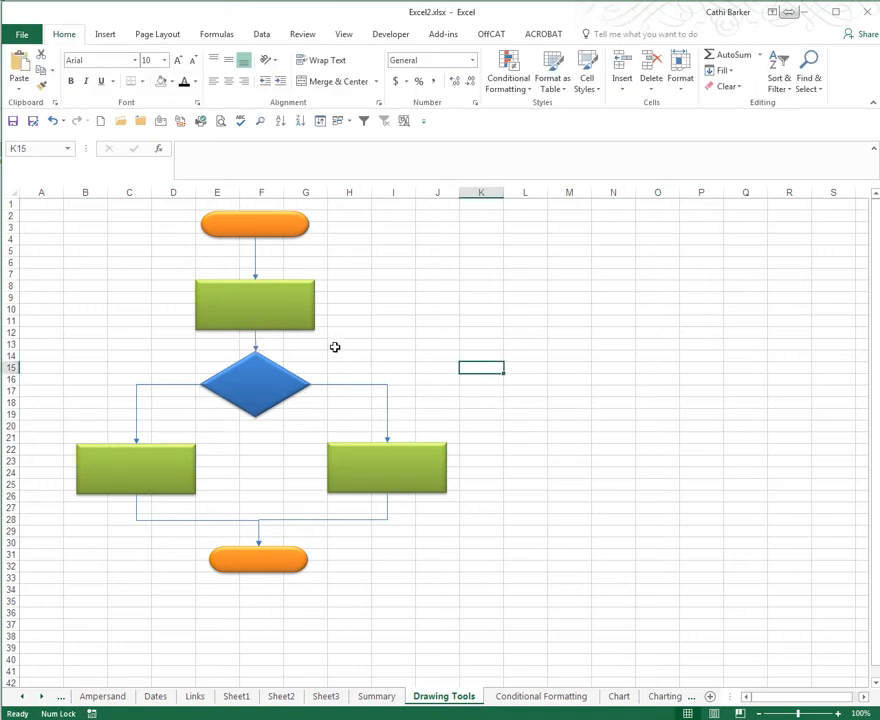
- Nudge the upper green rectangle upward to leave more room for the connector between it and the diamond
{"action": "left_click", "coordinate": [273, 308]}
{"action": "key", "text": "Up"}
{"action": "key", "text": "Up"}
{"action": "key", "text": "Up"}
{"action": "key", "text": "Up"}
{"action": "key", "text": "Up"}
{"action": "key", "text": "Up"}
{"action": "key", "text": "Up"}
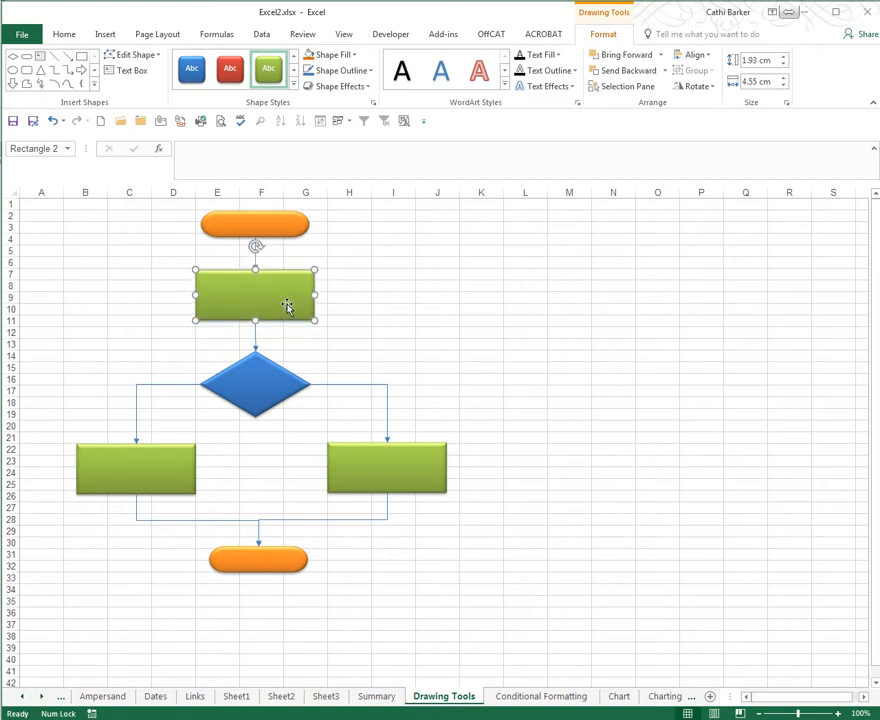
{"action": "left_click", "coordinate": [448, 336]}
- Try to fine-tune the diamond's horizontal position beneath the upper rectangle
{"action": "left_click", "coordinate": [275, 380]}
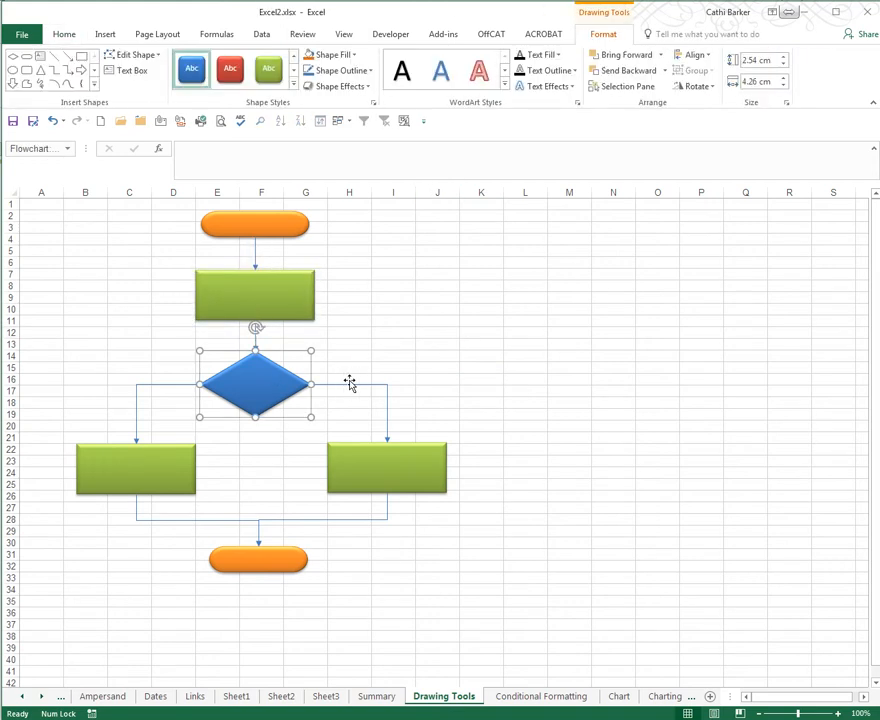
{"action": "left_click", "coordinate": [380, 356]}
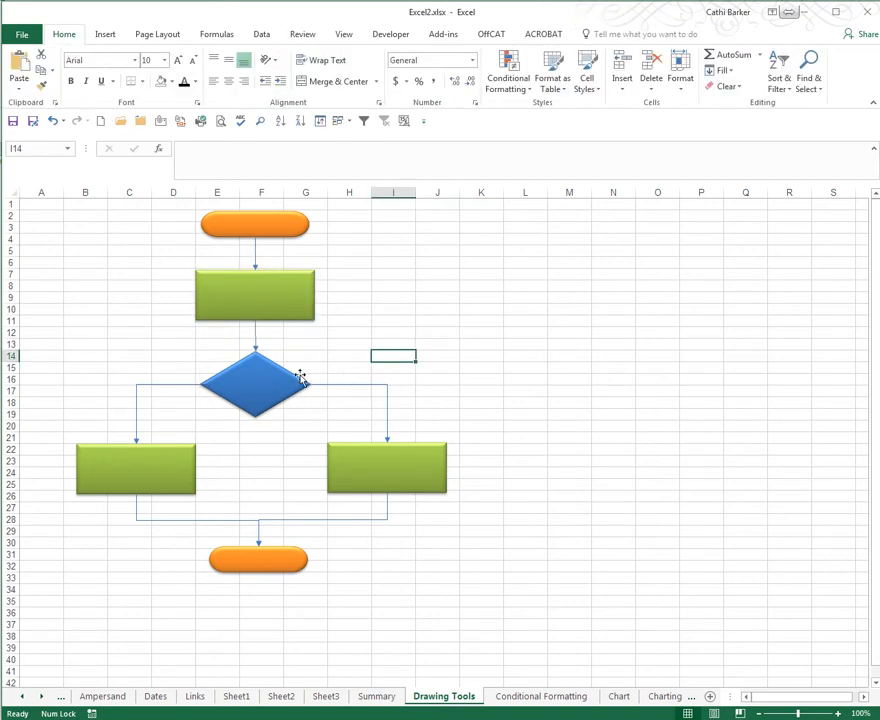
{"action": "left_click", "coordinate": [246, 380]}
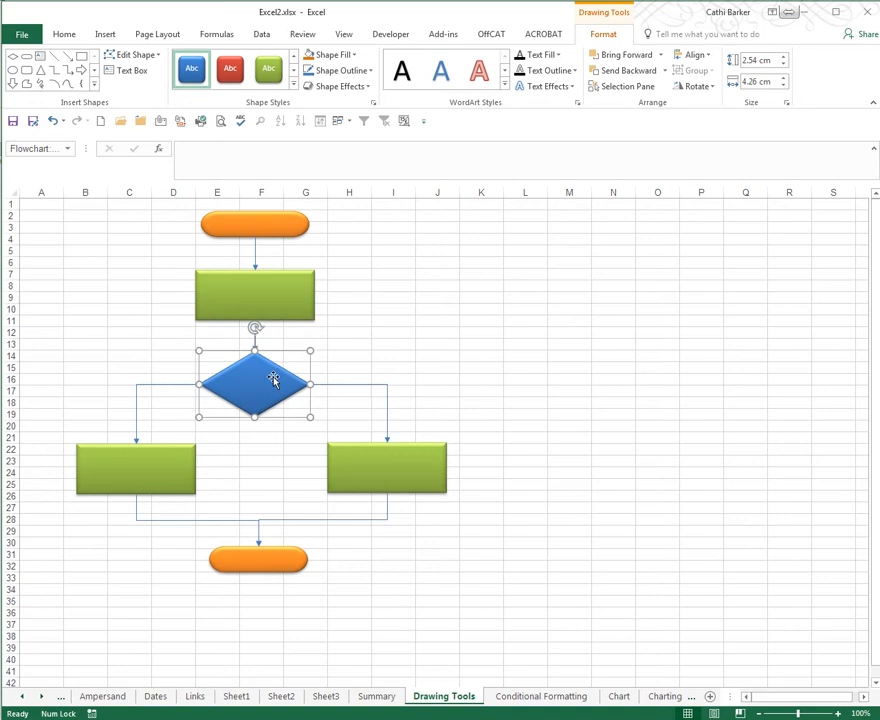
{"action": "left_click", "coordinate": [397, 355]}
{"action": "left_click", "coordinate": [283, 383]}
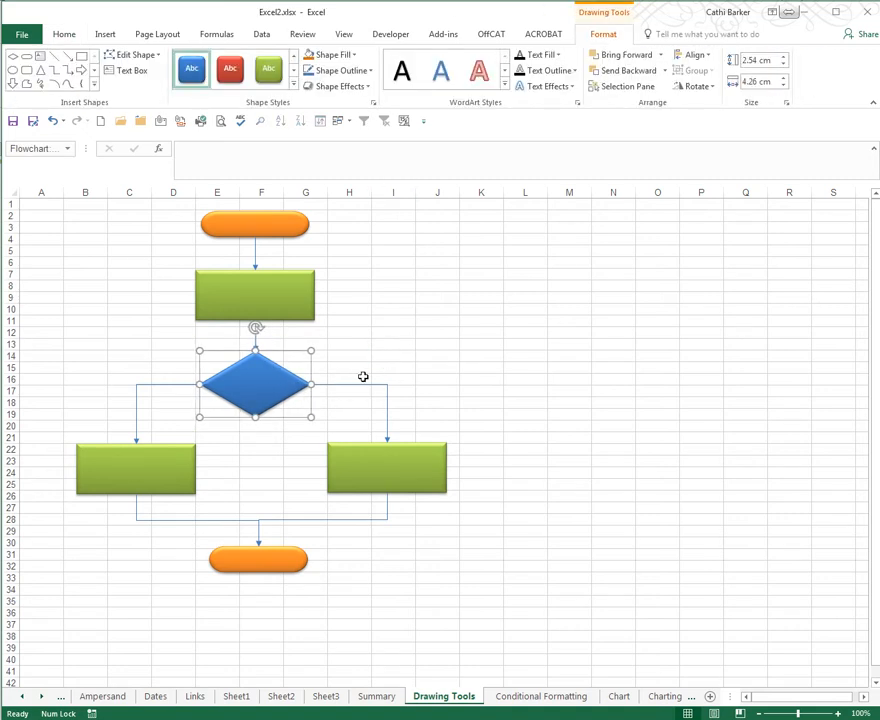
{"action": "left_click", "coordinate": [408, 354]}
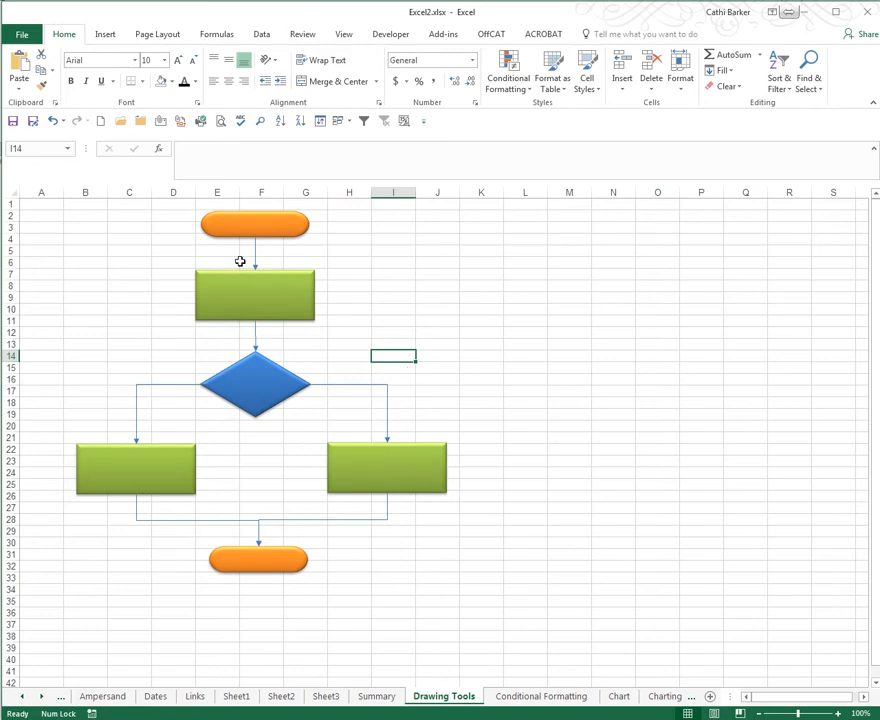
- Align the two rounded shapes, the upper rectangle and the diamond with one another using Align Center
{"action": "left_click", "coordinate": [275, 223]}
{"action": "left_click", "coordinate": [272, 293], "text": "shift"}
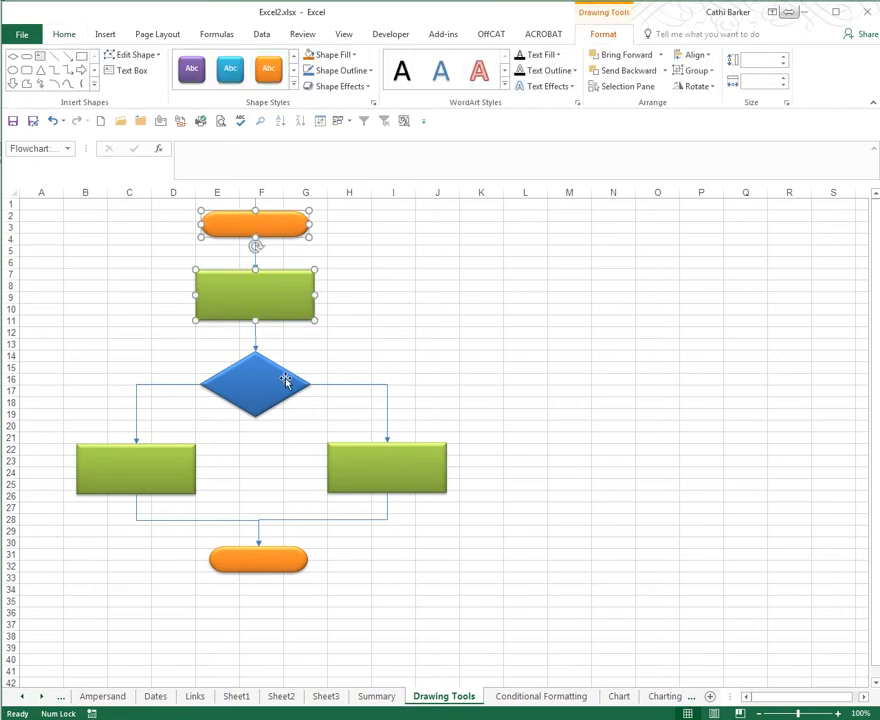
{"action": "left_click", "coordinate": [265, 379], "text": "shift"}
{"action": "left_click", "coordinate": [267, 576], "text": "shift"}
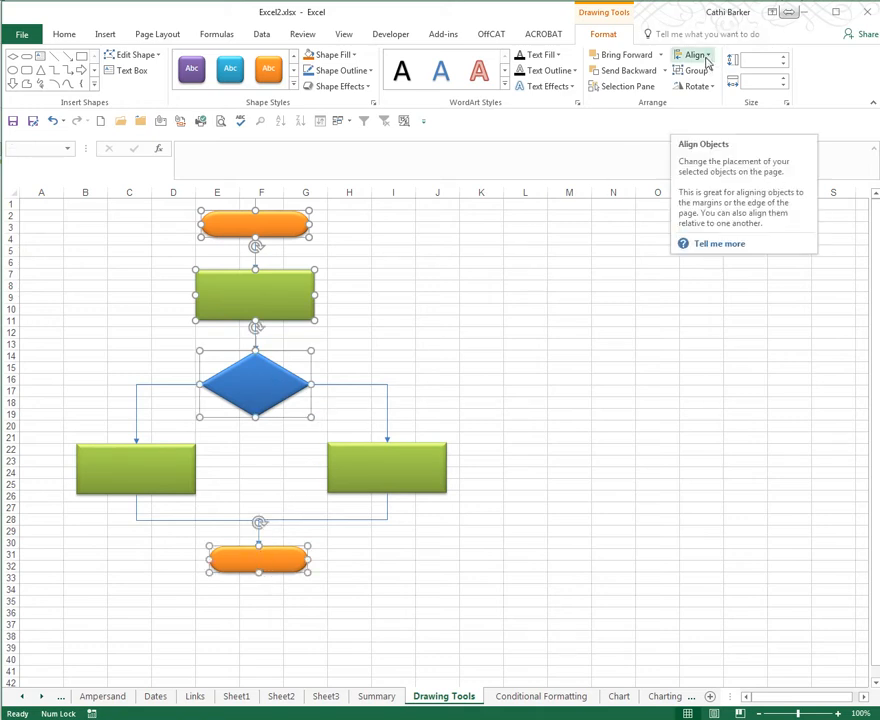
{"action": "left_click", "coordinate": [706, 60]}
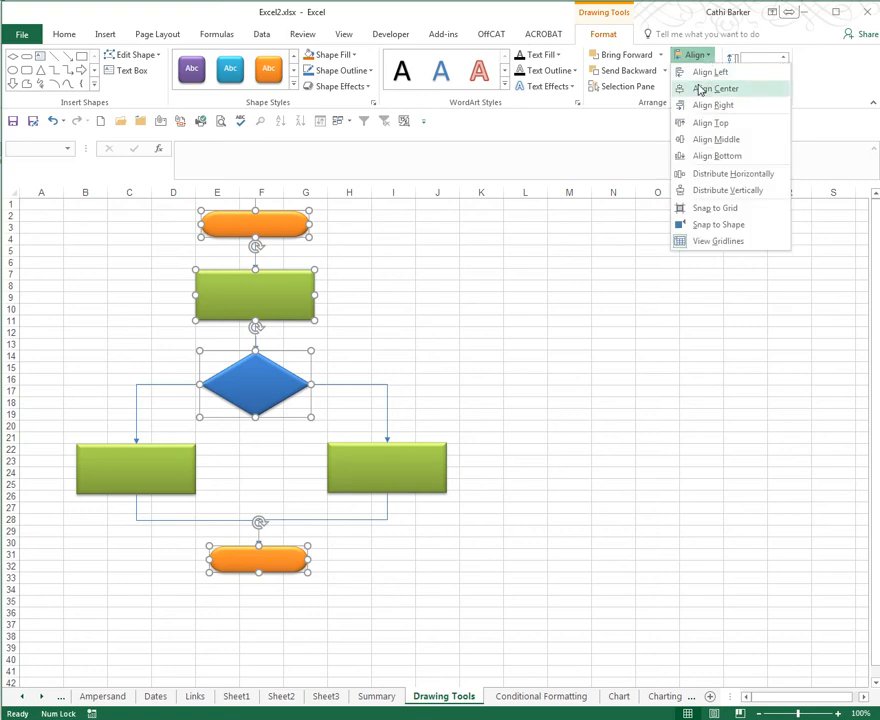
{"action": "left_click", "coordinate": [698, 90]}
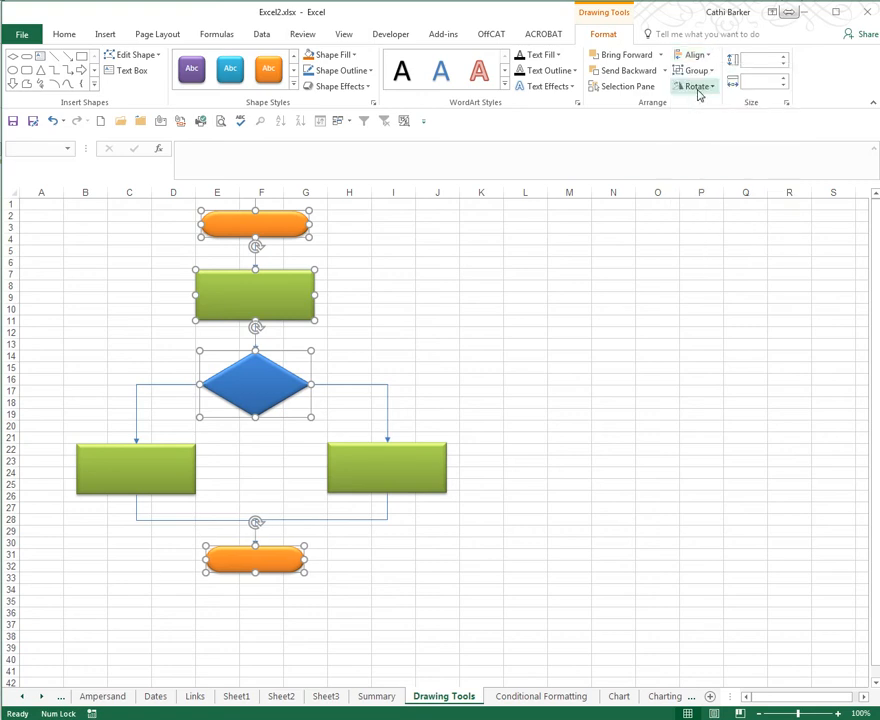
{"action": "left_click", "coordinate": [467, 294]}
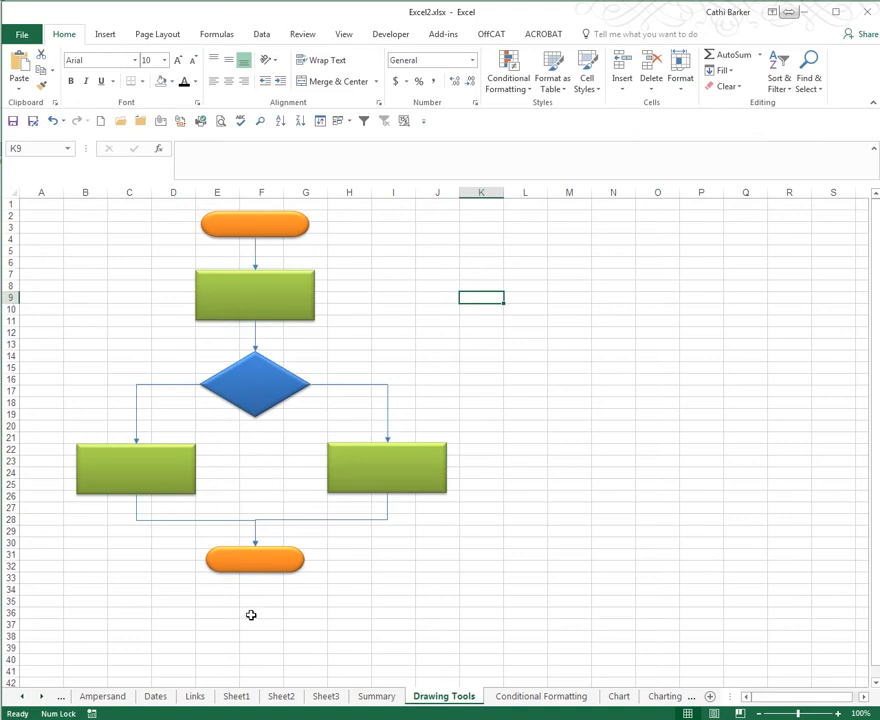
- Align the two lower green rectangles with each other using Align Top
{"action": "left_click", "coordinate": [141, 476]}
{"action": "left_click", "coordinate": [404, 482], "text": "shift"}
{"action": "left_click", "coordinate": [706, 60]}
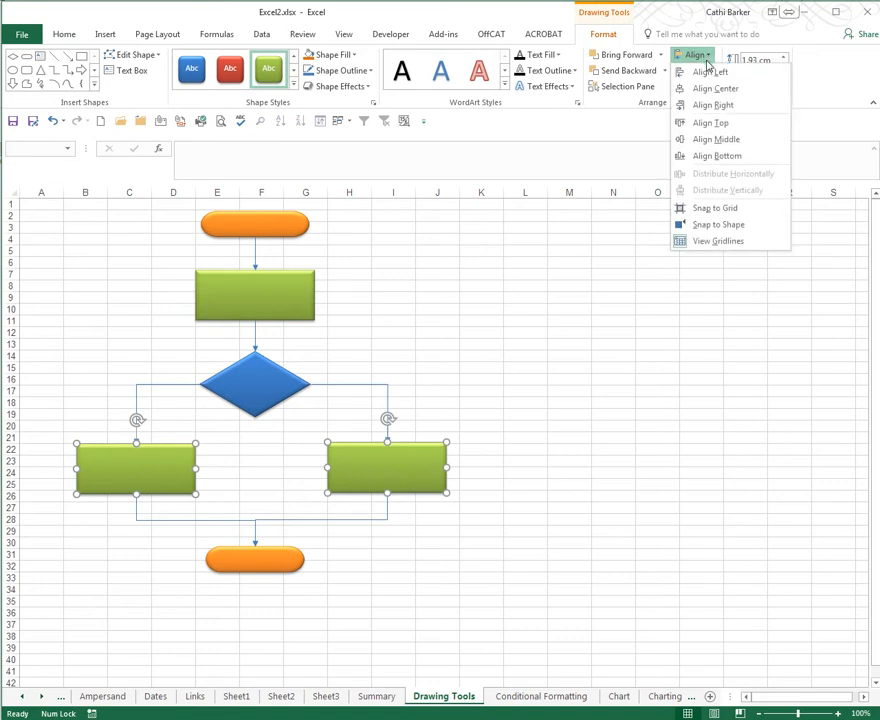
{"action": "left_click", "coordinate": [711, 123]}
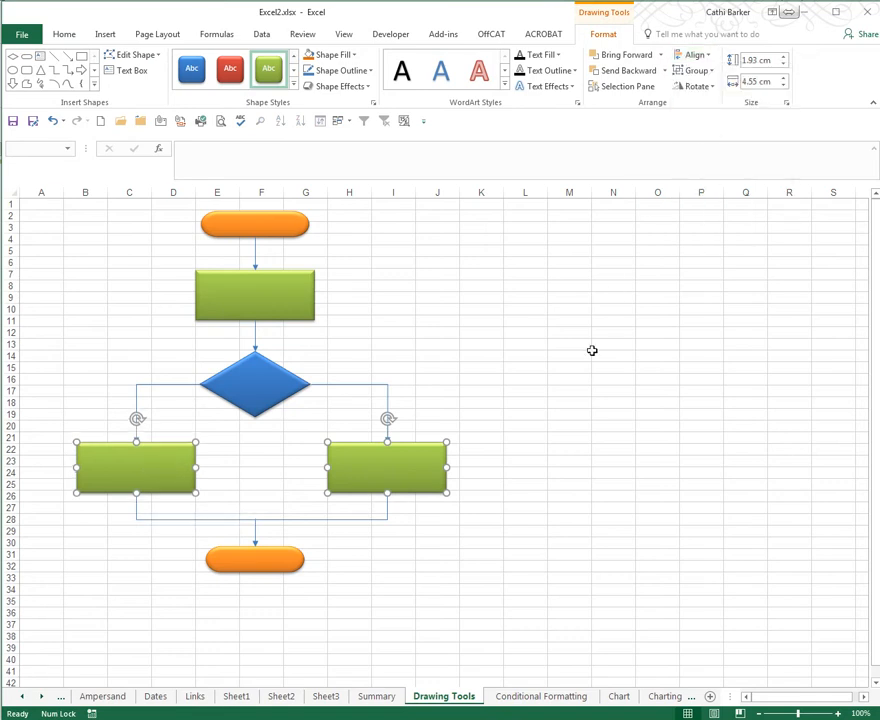
{"action": "left_click", "coordinate": [575, 461]}
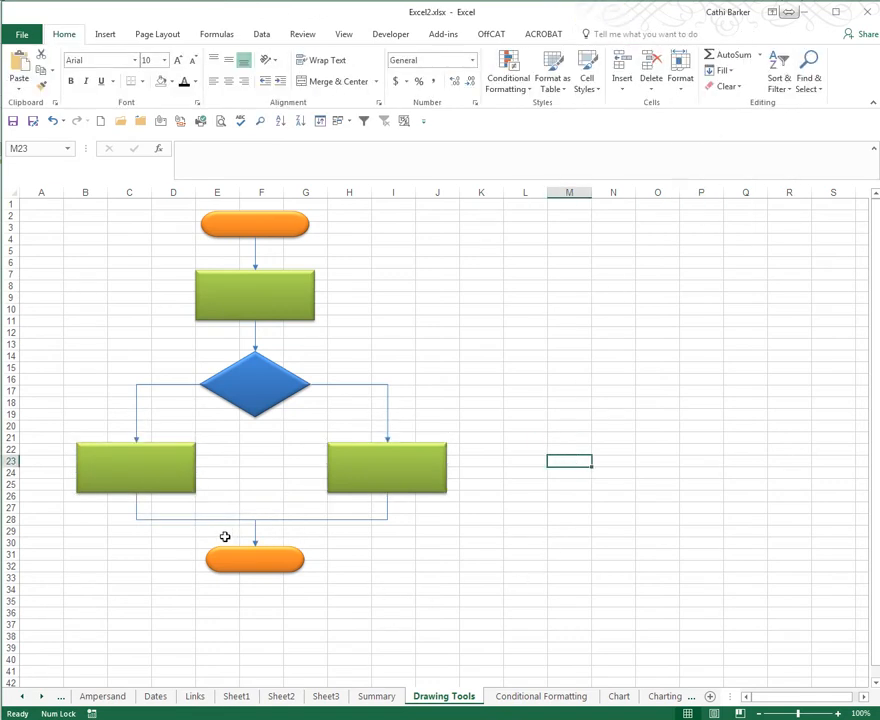
{"action": "left_click", "coordinate": [478, 577]}
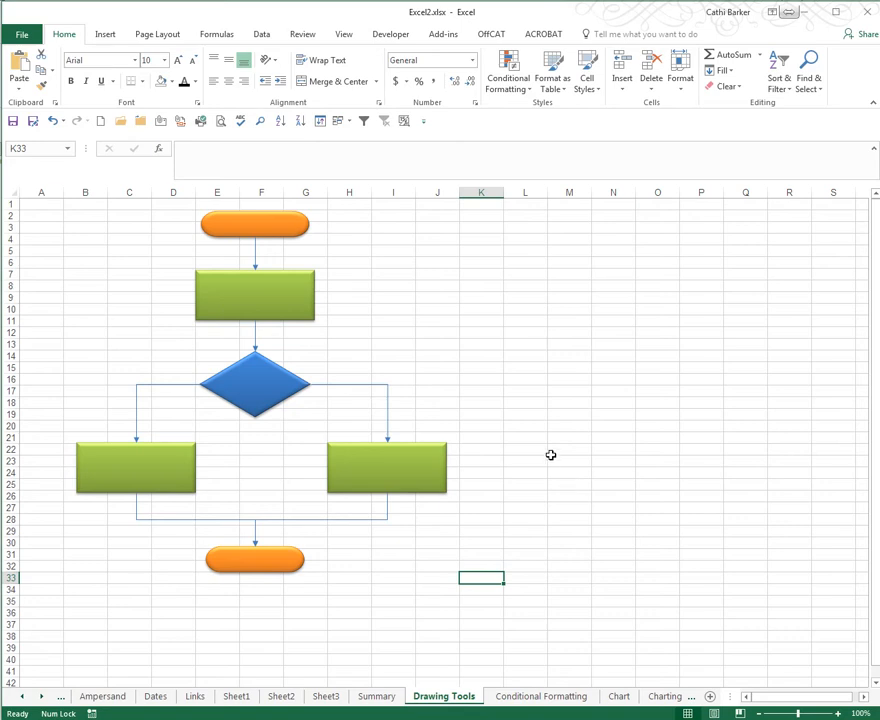
- Label the upper rounded shape START and the lower rounded shape FINISH, centring both texts horizontally
{"action": "left_click", "coordinate": [265, 226]}
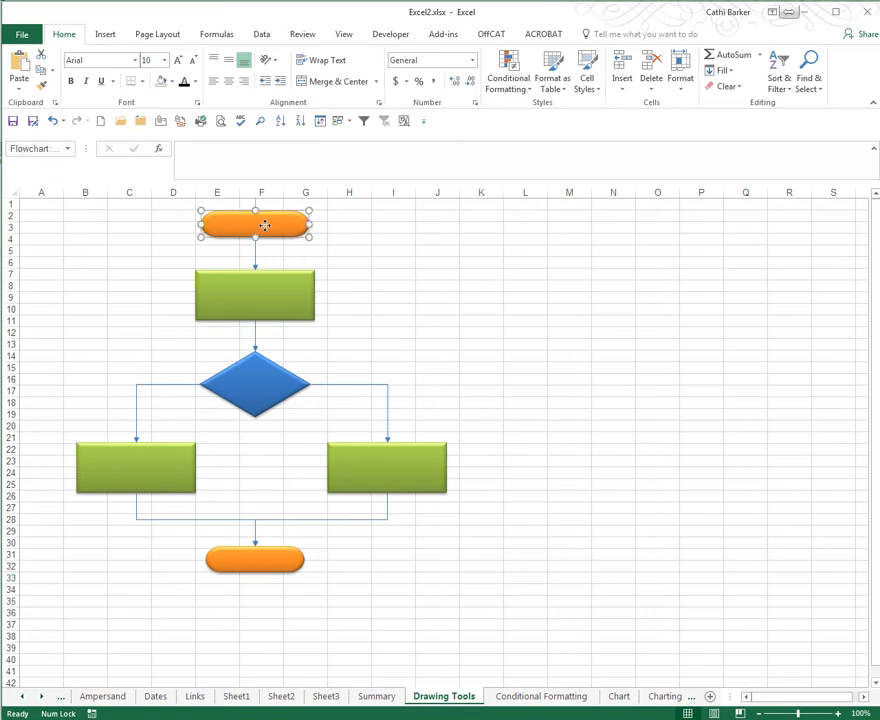
{"action": "type", "text": "START"}
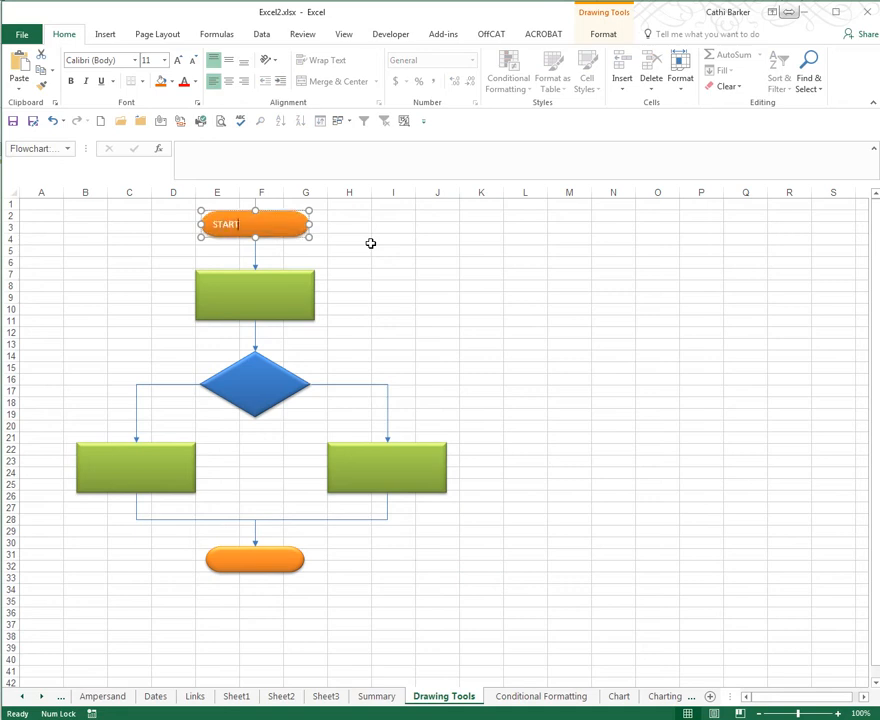
{"action": "key", "text": "ctrl+e"}
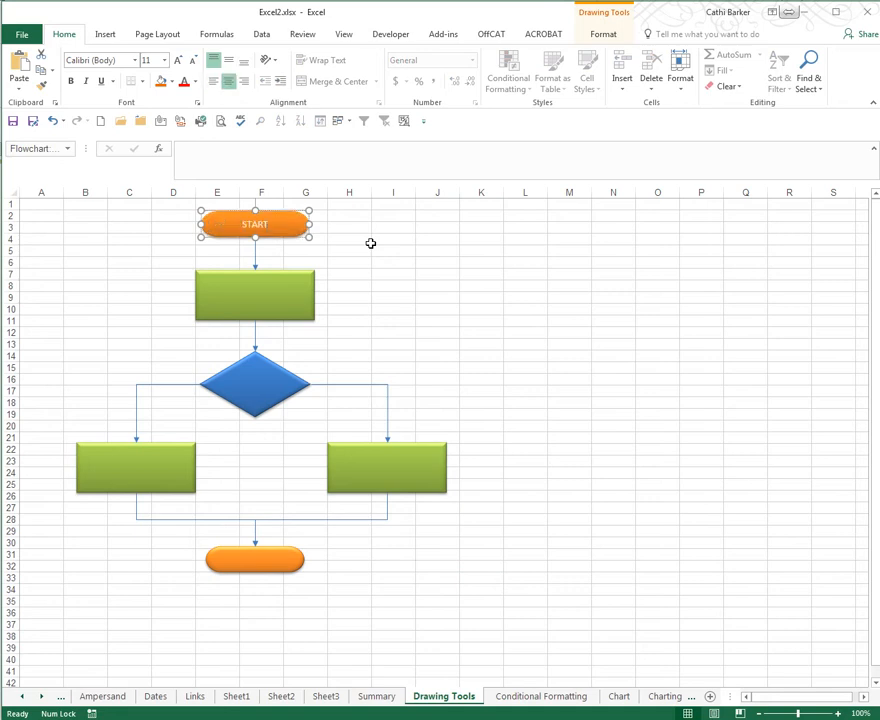
{"action": "left_click", "coordinate": [257, 562]}
{"action": "key", "text": "Caps_Lock"}
{"action": "type", "text": "FINISH"}
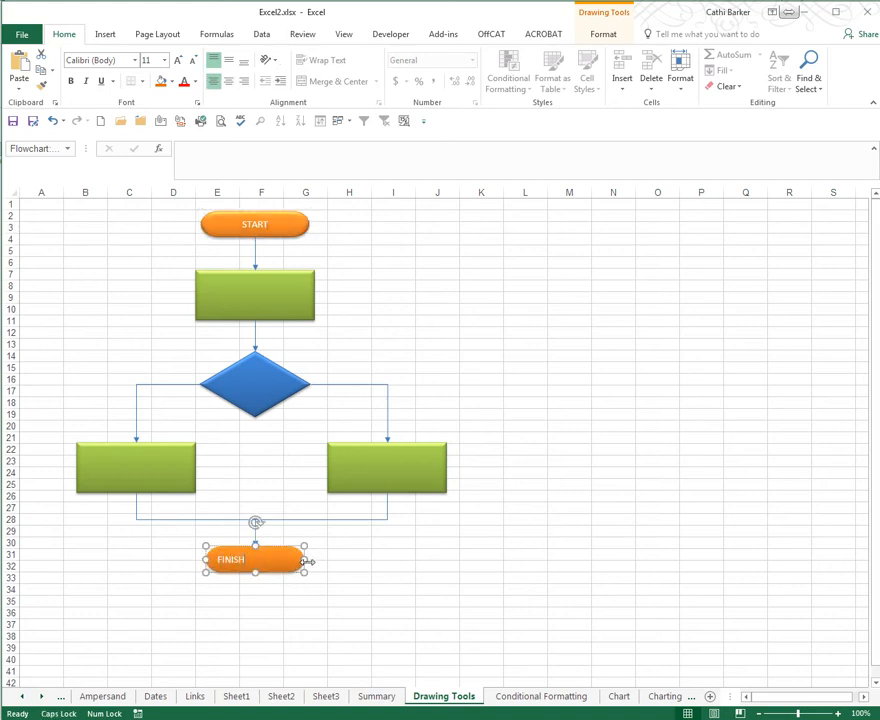
{"action": "key", "text": "ctrl+e"}
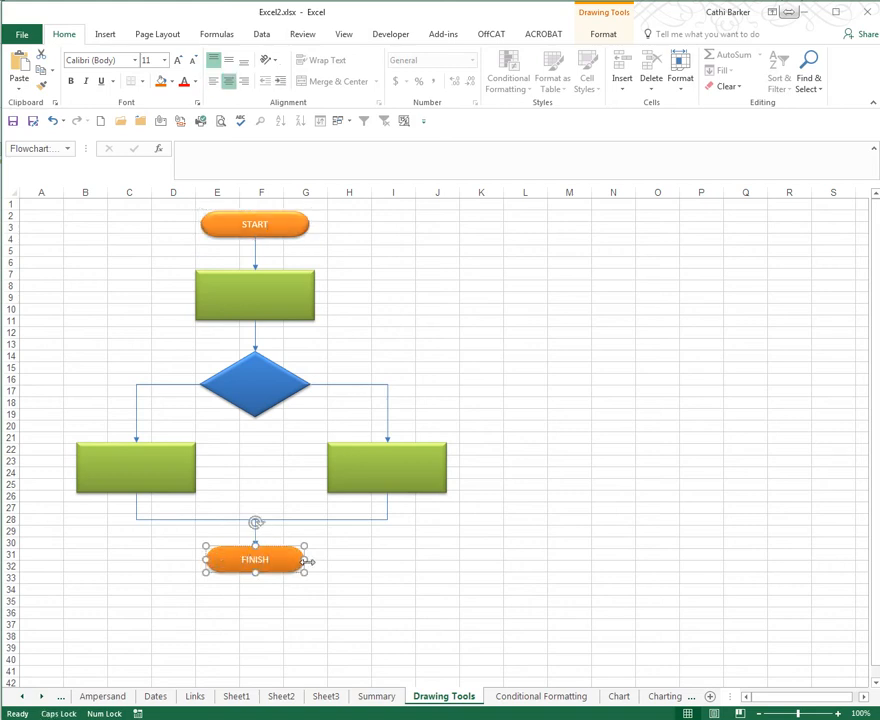
- Label the diamond DECISION and the rectangle above it GATHER DATA, centring the rectangle's text horizontally
{"action": "left_click", "coordinate": [250, 380]}
{"action": "type", "text": "DECISION"}
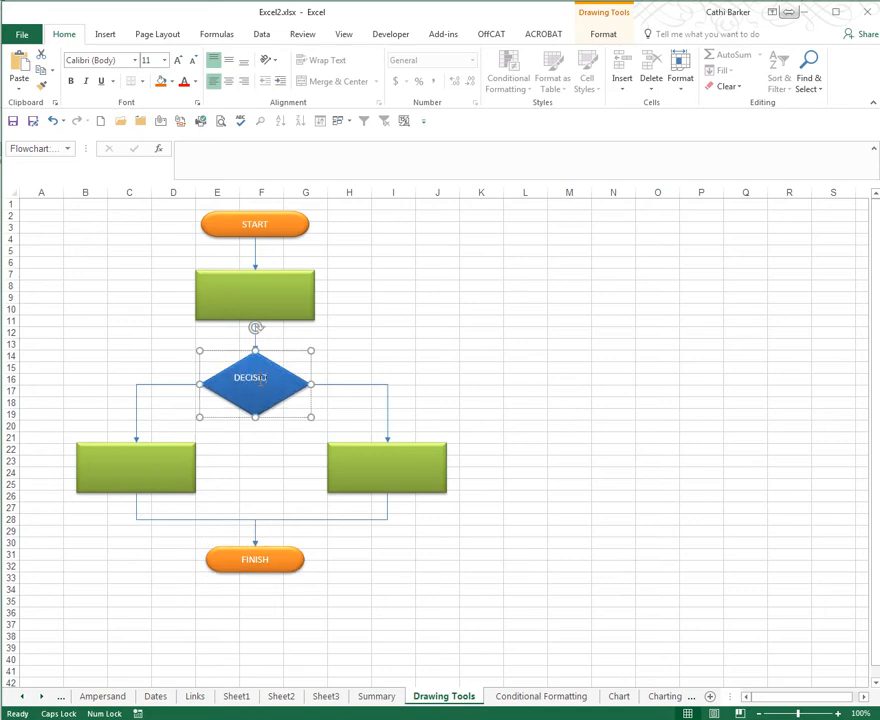
{"action": "left_click", "coordinate": [258, 296]}
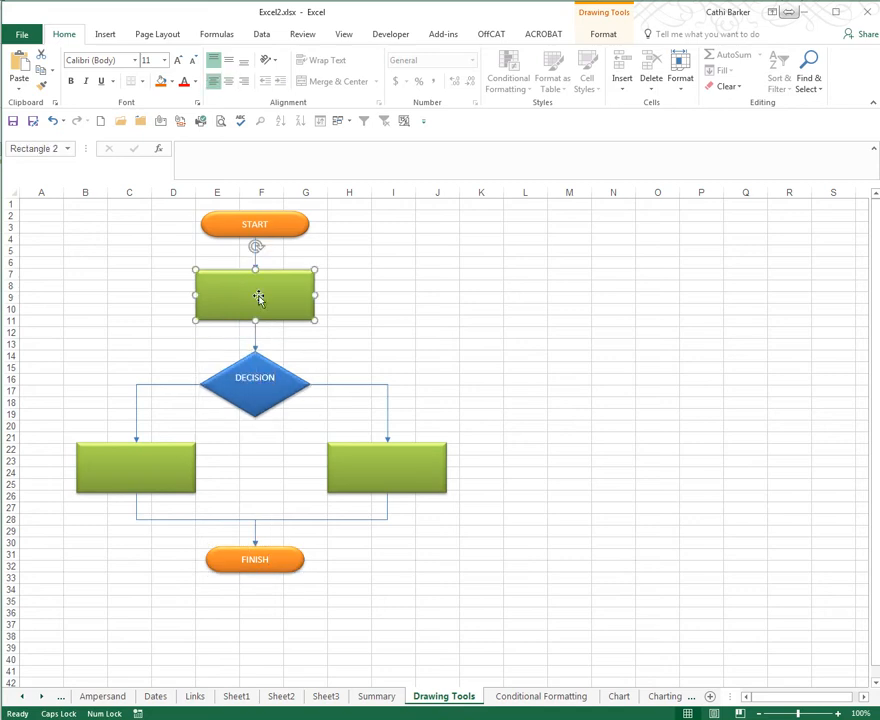
{"action": "type", "text": "GATHER DATA"}
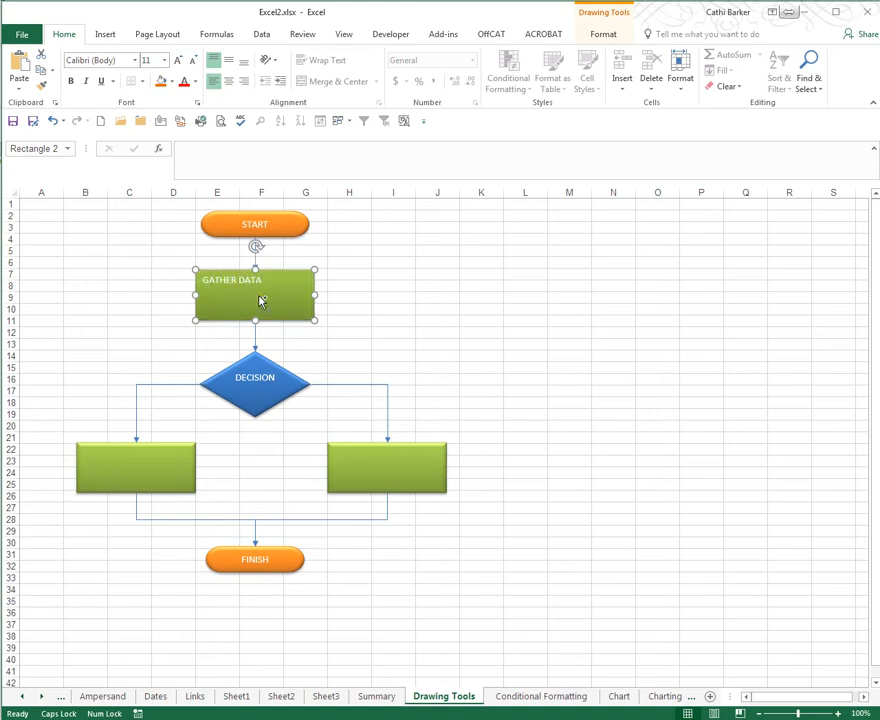
{"action": "key", "text": "ctrl+e"}
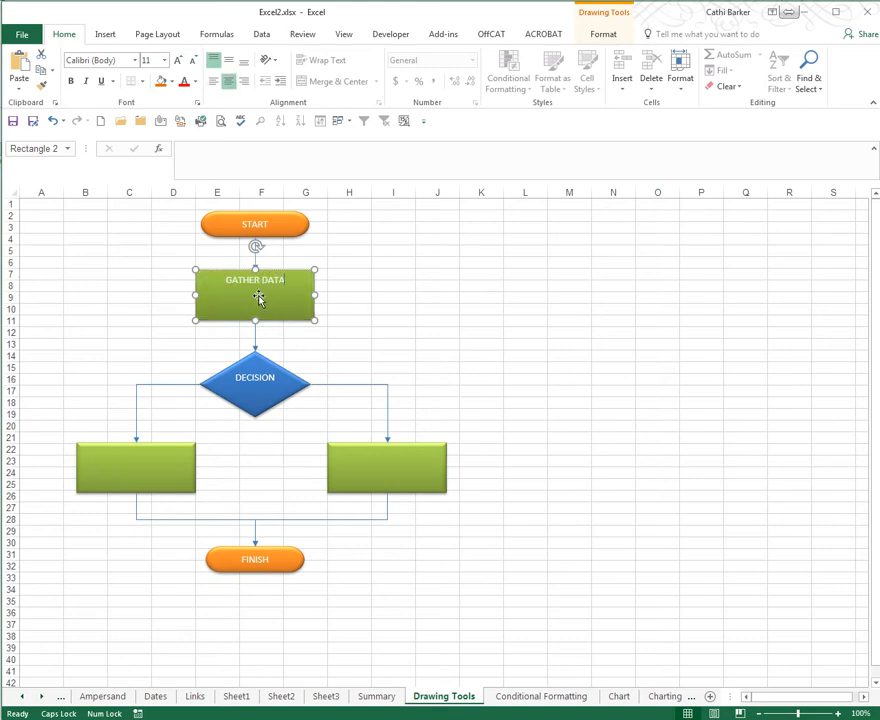
- Label the lower-left rectangle FILE IT and the lower-right rectangle ACT ON IT, centring both texts horizontally
{"action": "left_click", "coordinate": [158, 474]}
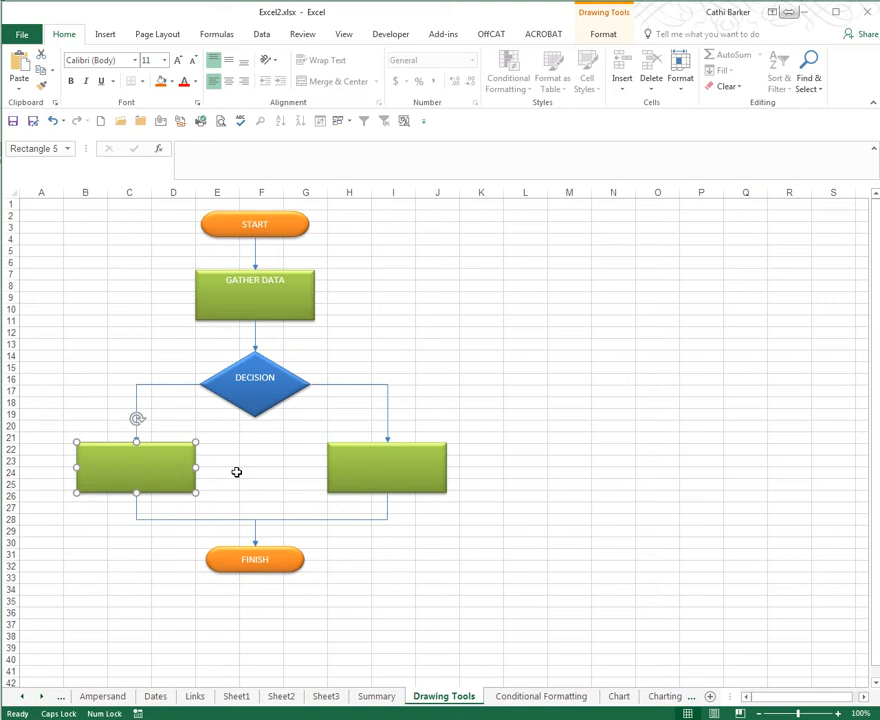
{"action": "type", "text": "B"}
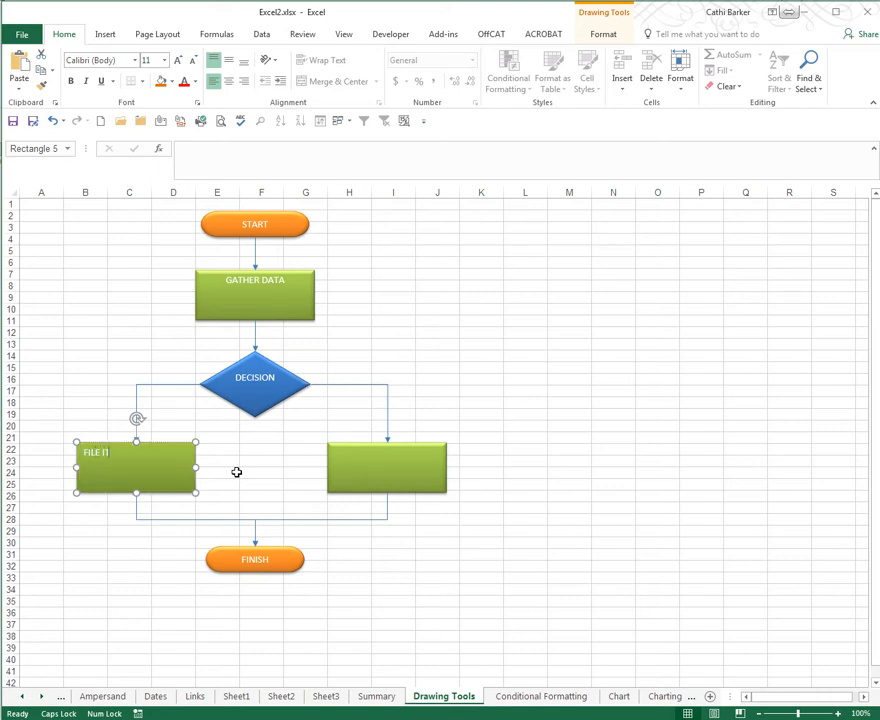
{"action": "key", "text": "ctrl+e"}
{"action": "left_click", "coordinate": [370, 467]}
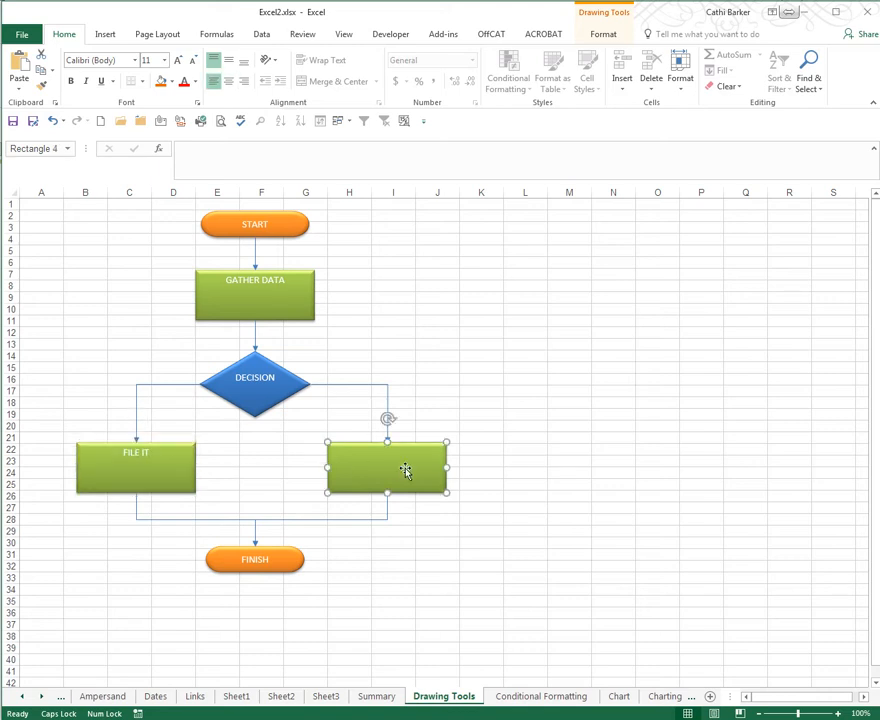
{"action": "type", "text": "ACT ON IT"}
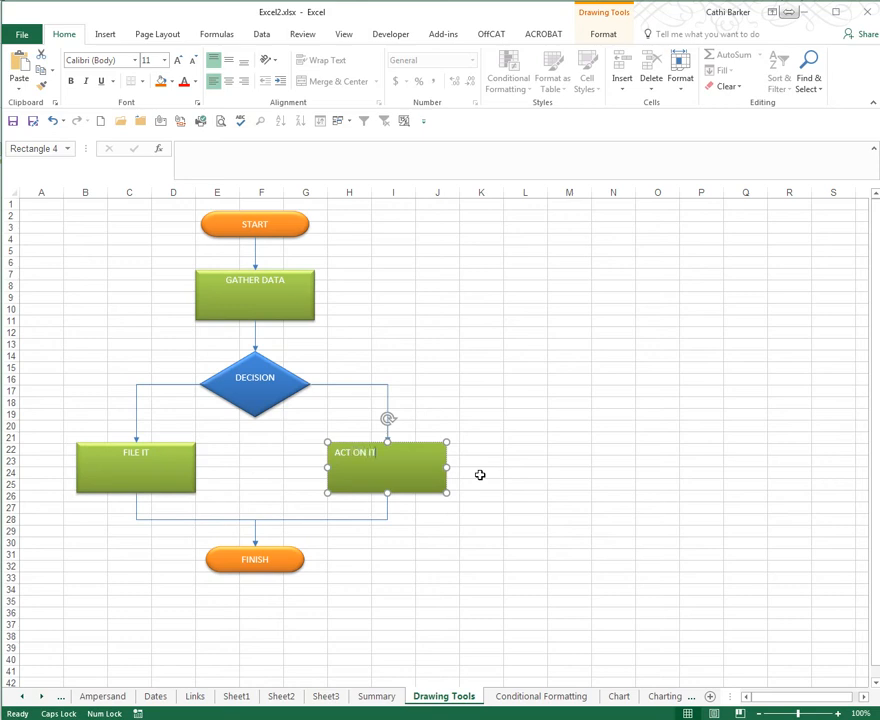
{"action": "key", "text": "ctrl+e"}
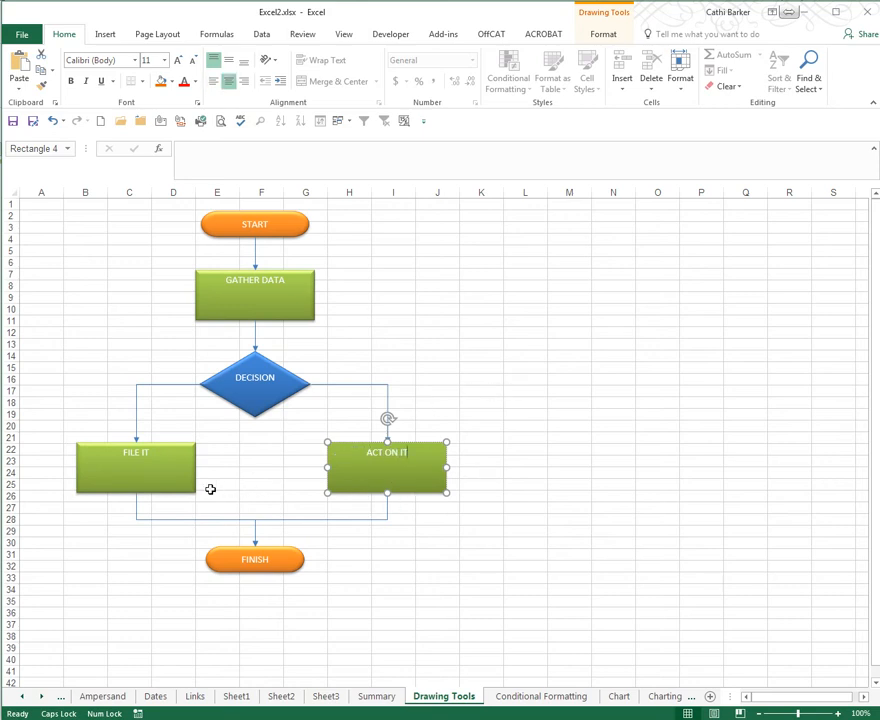
{"action": "key", "text": "ctrl+a"}
{"action": "left_click", "coordinate": [507, 542]}
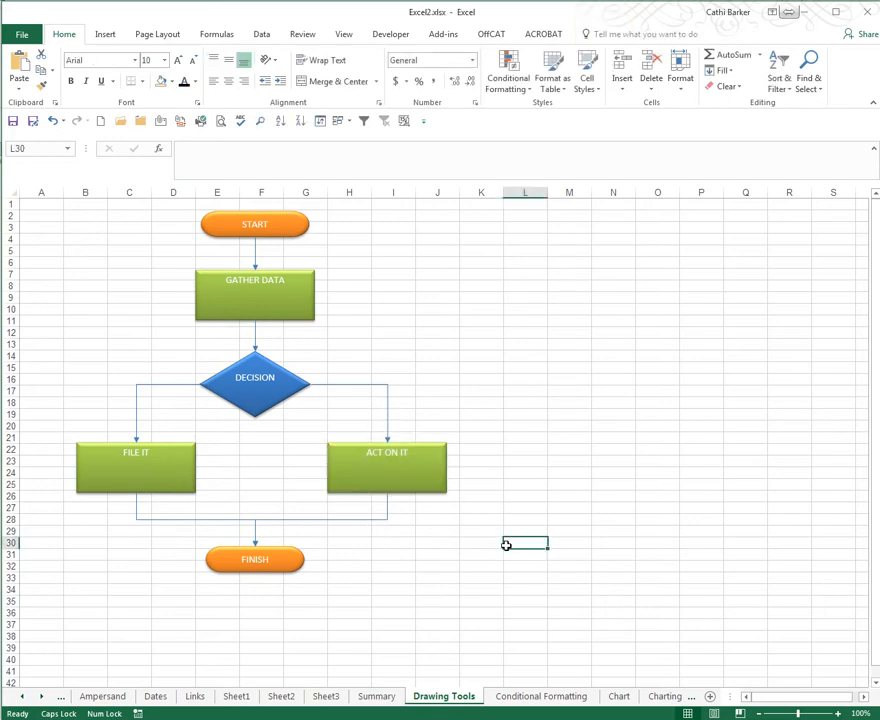
{"action": "left_click", "coordinate": [462, 382]}
{"action": "key", "text": "ctrl+a"}
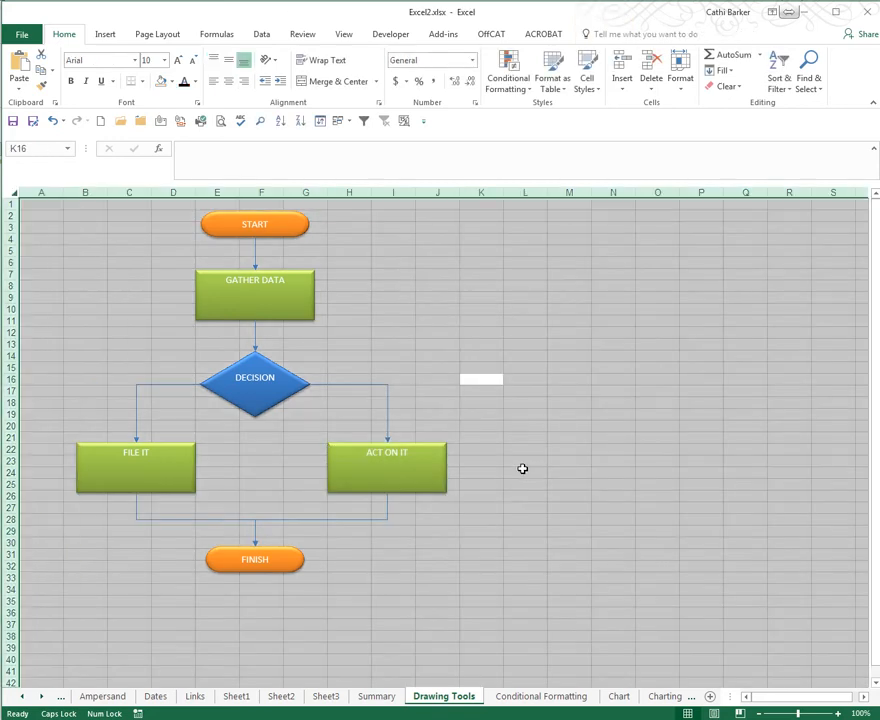
- Select the six labelled flowchart shapes together and middle-align their text vertically
{"action": "left_click", "coordinate": [287, 224]}
{"action": "left_click", "coordinate": [289, 306], "text": "shift"}
{"action": "left_click", "coordinate": [261, 368], "text": "shift"}
{"action": "left_click", "coordinate": [385, 462], "text": "shift"}
{"action": "left_click", "coordinate": [161, 487], "text": "shift"}
{"action": "left_click", "coordinate": [263, 560], "text": "shift"}
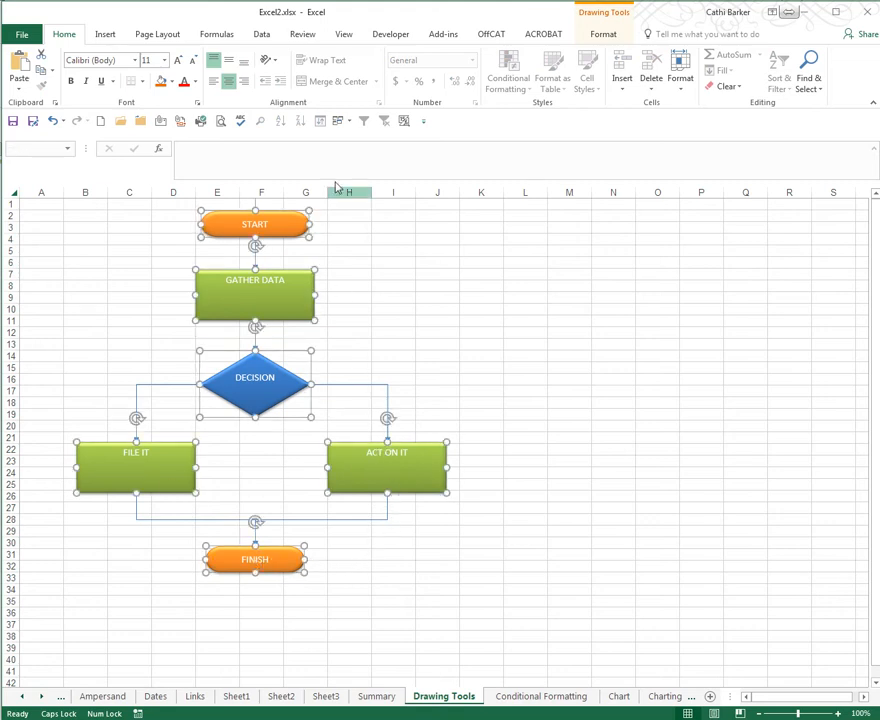
{"action": "left_click", "coordinate": [229, 62]}
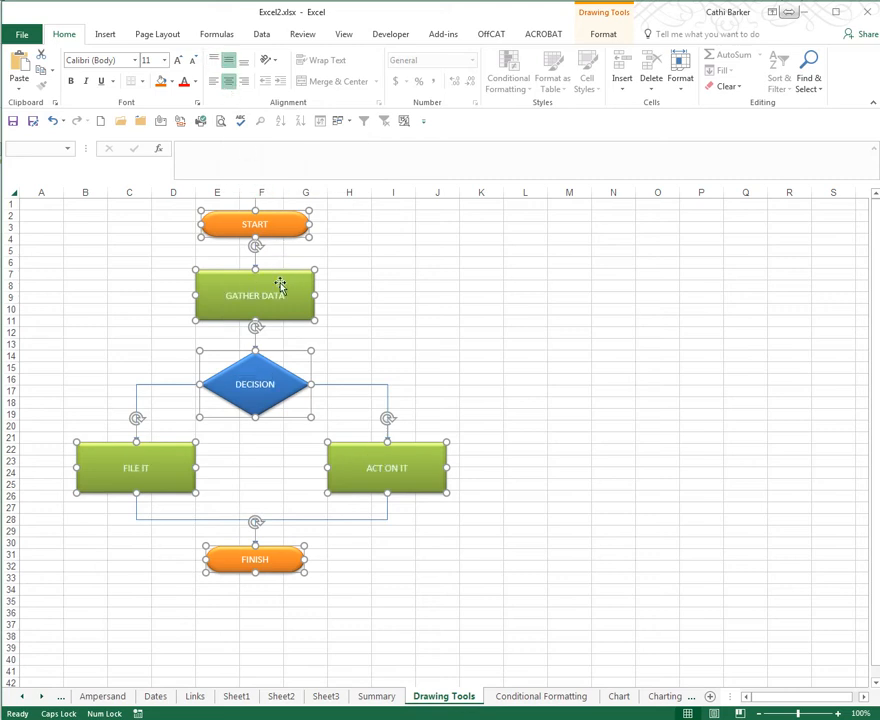
{"action": "left_click", "coordinate": [443, 346]}
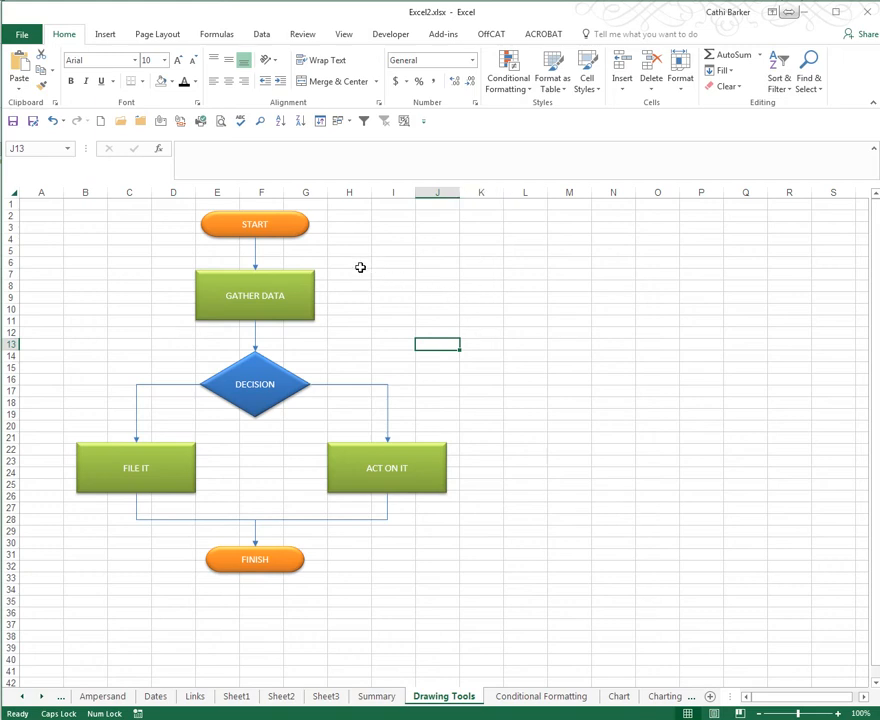
- Insert the lighthouse picture from the Sample Pictures folder of the Pictures library onto the worksheet
{"action": "left_click", "coordinate": [105, 36]}
{"action": "left_click", "coordinate": [164, 89]}
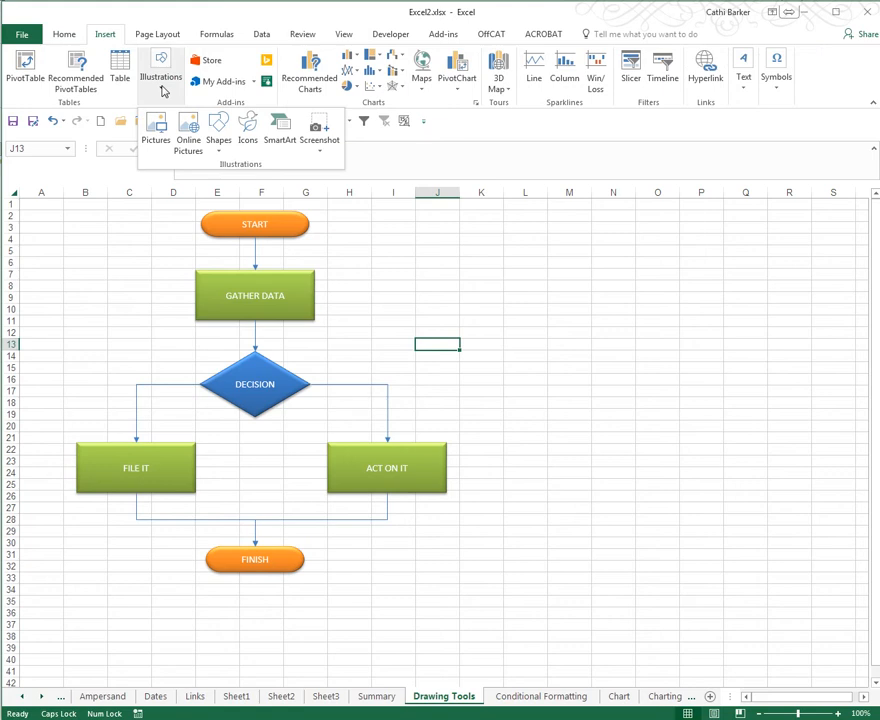
{"action": "left_click", "coordinate": [158, 144]}
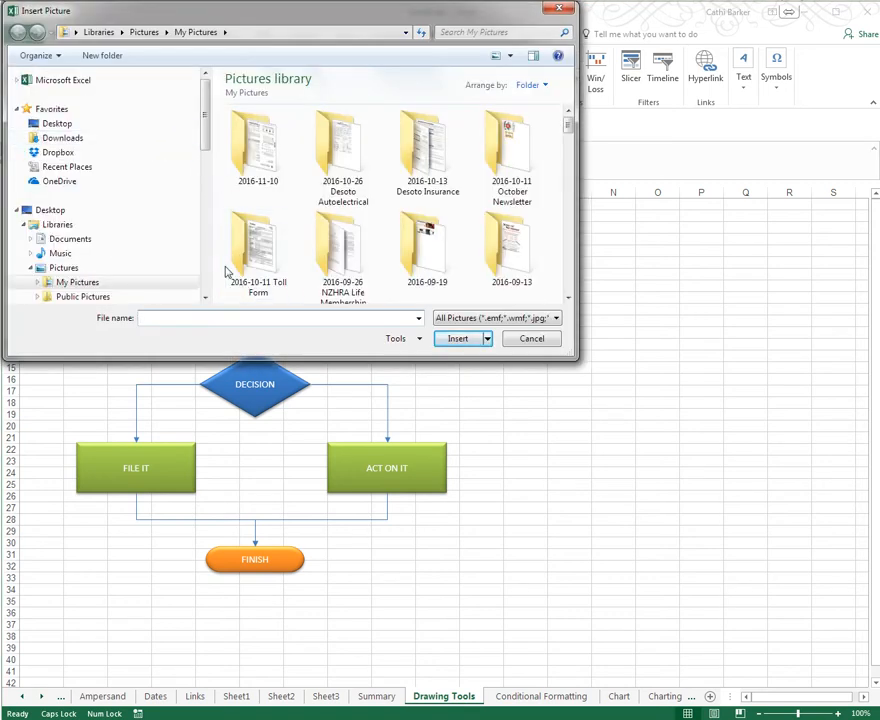
{"action": "left_click", "coordinate": [100, 269]}
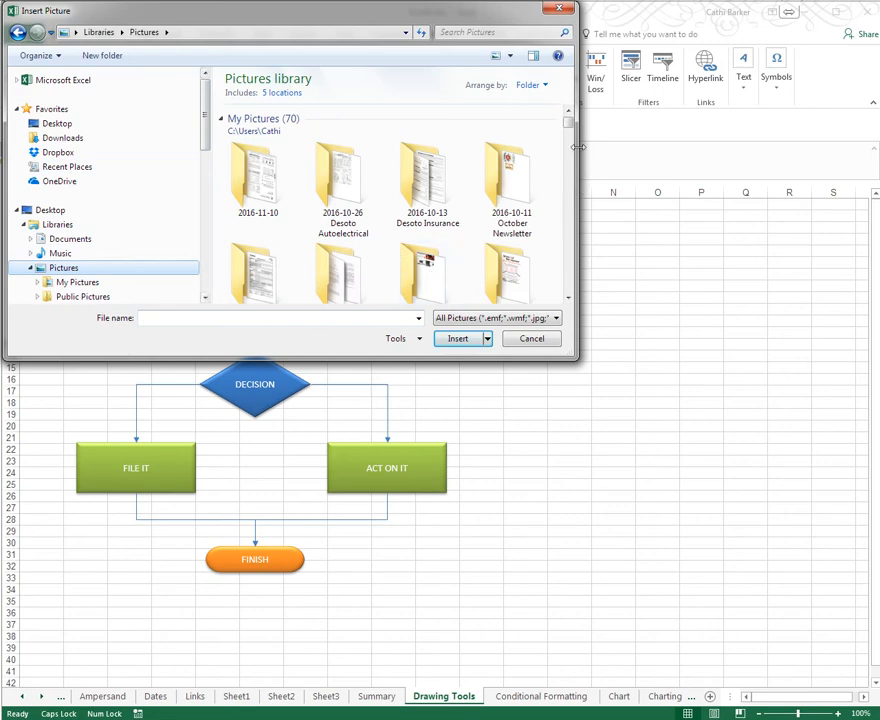
{"action": "left_click_drag", "start_coordinate": [571, 123], "coordinate": [573, 215]}
{"action": "double_click", "coordinate": [256, 238]}
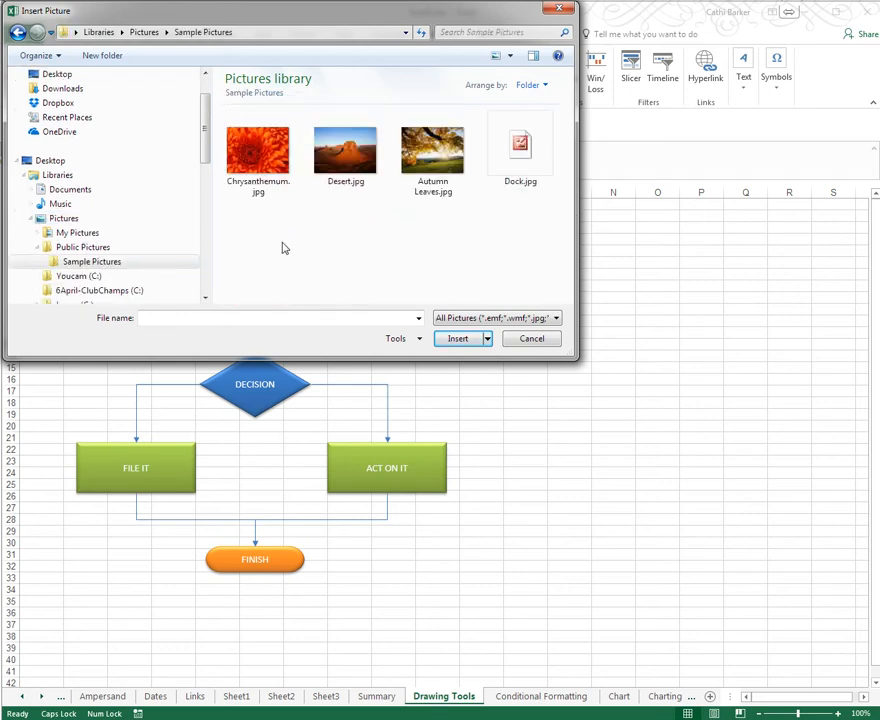
{"action": "left_click", "coordinate": [567, 298]}
{"action": "left_click", "coordinate": [567, 298]}
{"action": "double_click", "coordinate": [242, 121]}
- Shrink the lighthouse picture to about 8.53 cm by 11.38 cm and place it beside the flowchart, starting around column K
{"action": "left_click_drag", "start_coordinate": [581, 375], "coordinate": [414, 261]}
{"action": "left_click_drag", "start_coordinate": [616, 319], "coordinate": [455, 305]}
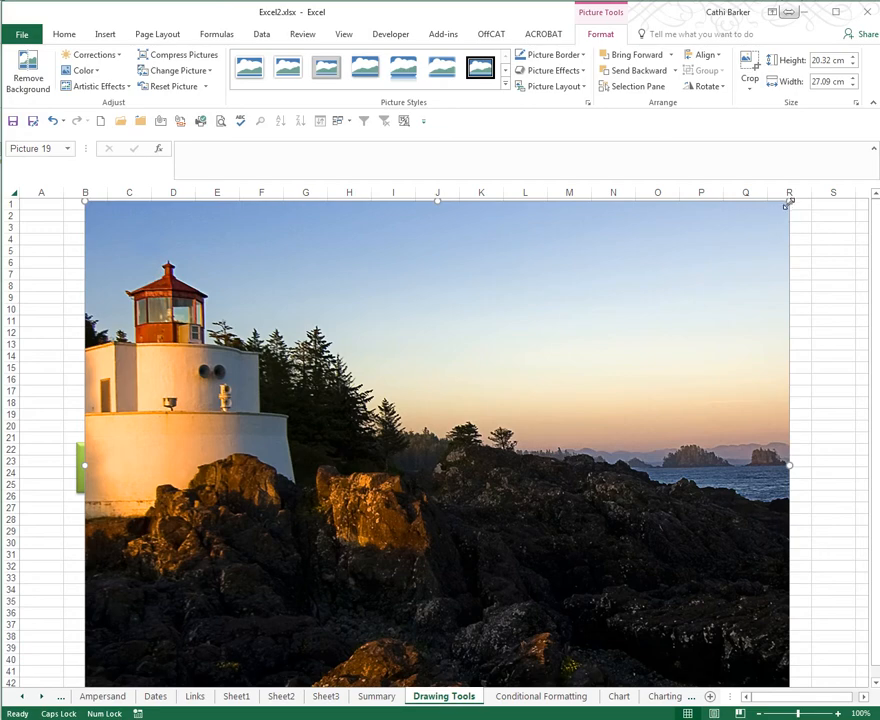
{"action": "left_click_drag", "start_coordinate": [788, 203], "coordinate": [733, 256]}
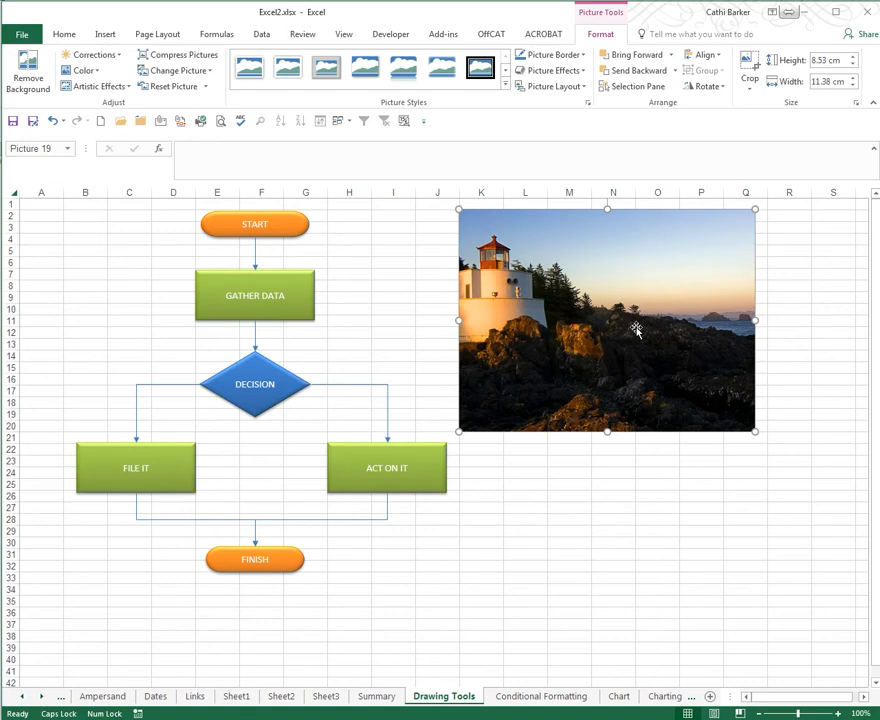
{"action": "mouse_move", "coordinate": [754, 209]}
{"action": "left_mouse_down"}
{"action": "mouse_move", "coordinate": [678, 259]}
{"action": "mouse_move", "coordinate": [707, 232]}
{"action": "mouse_move", "coordinate": [676, 277]}
{"action": "mouse_move", "coordinate": [755, 211]}
{"action": "left_mouse_up"}
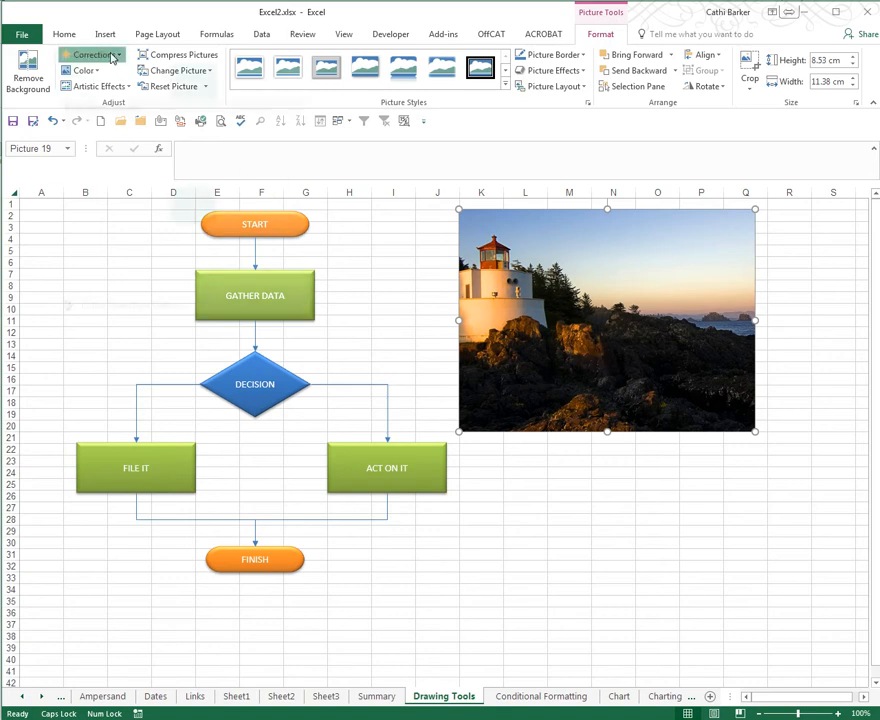
- Apply the strongest sharpening preset to the lighthouse picture and browse its colour and artistic effect variations
{"action": "left_click", "coordinate": [112, 57]}
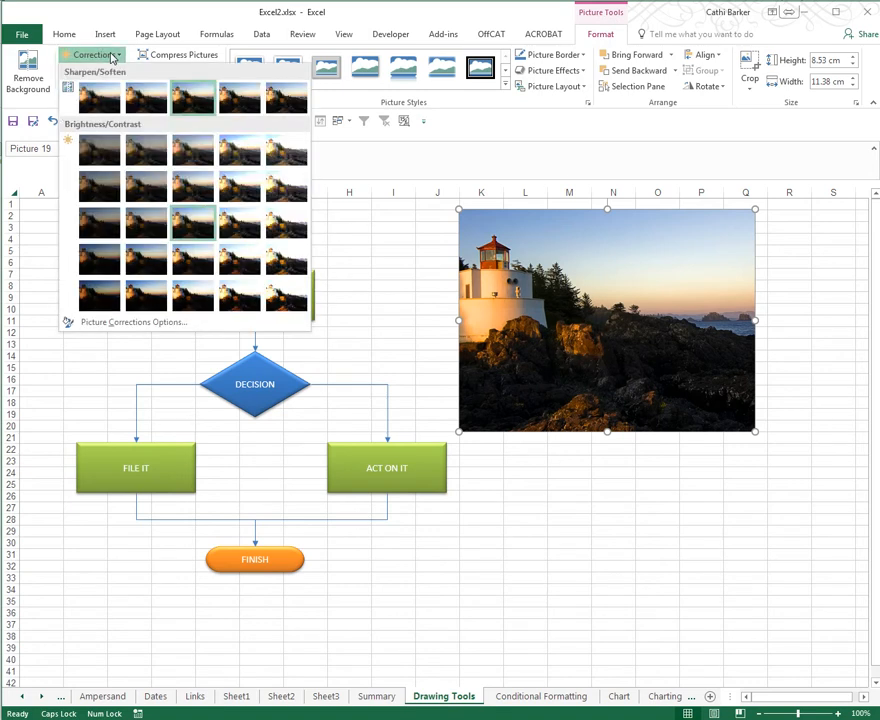
{"action": "left_click", "coordinate": [288, 106]}
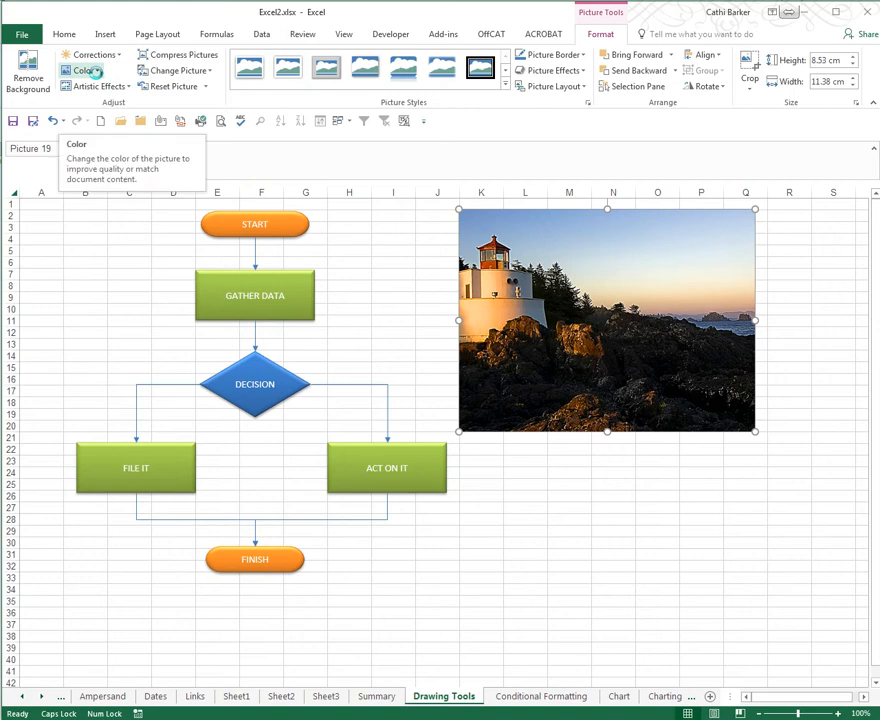
{"action": "left_click", "coordinate": [88, 71]}
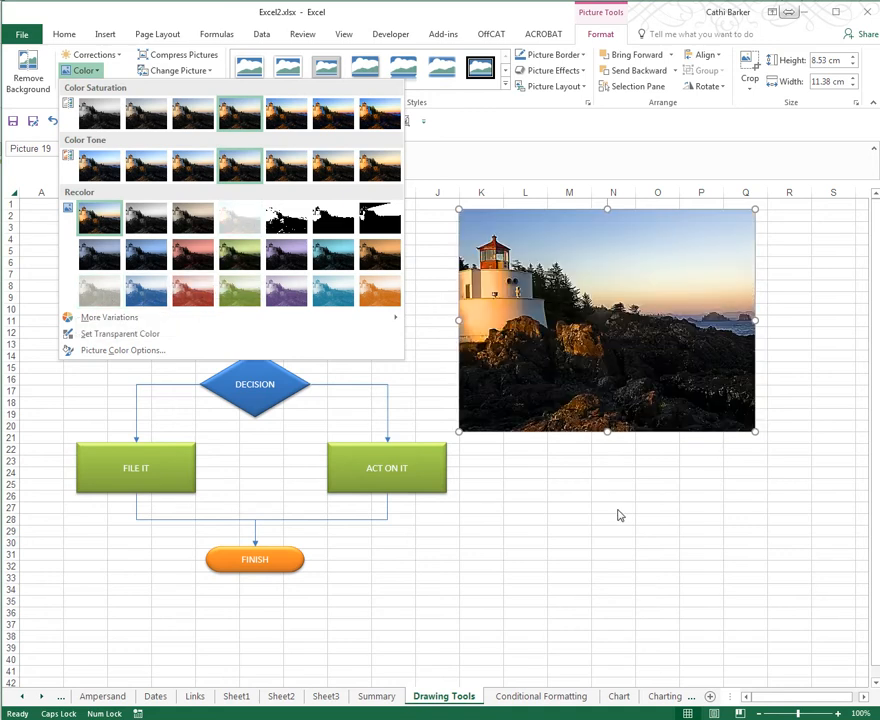
{"action": "left_click", "coordinate": [544, 412]}
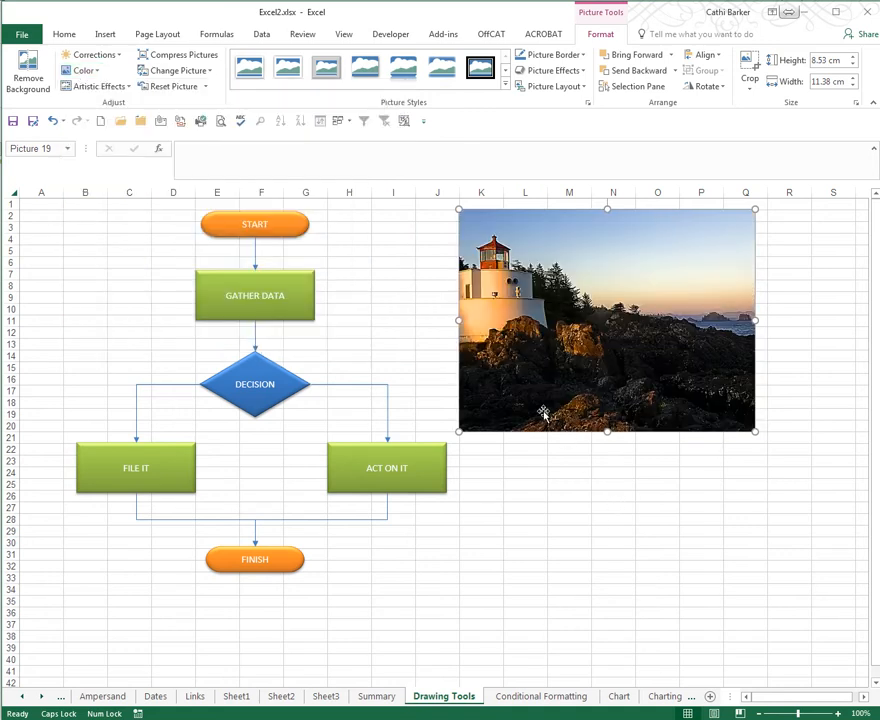
{"action": "left_click", "coordinate": [122, 87]}
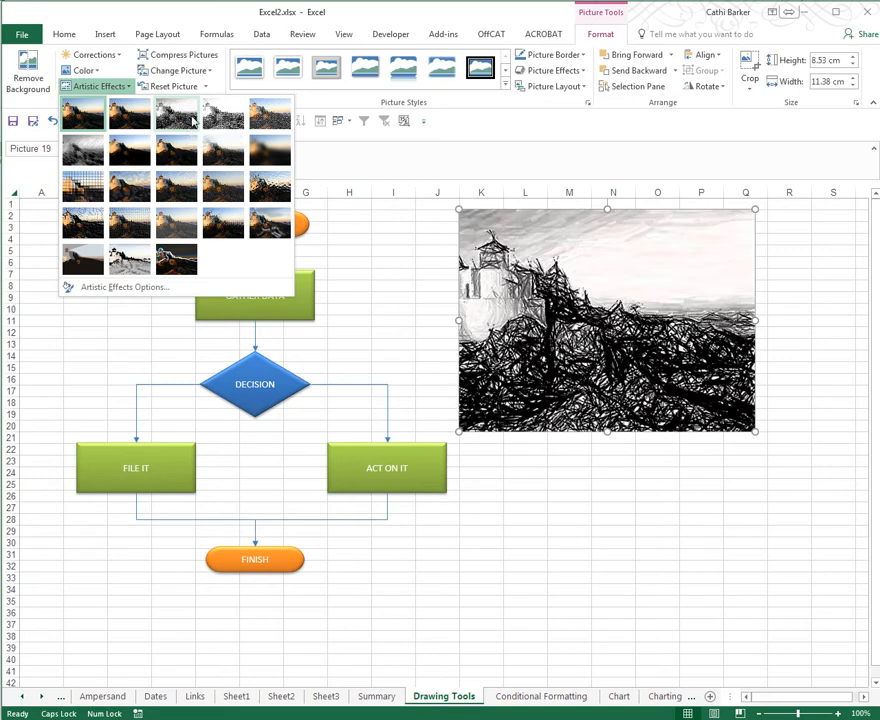
{"action": "left_click", "coordinate": [563, 362]}
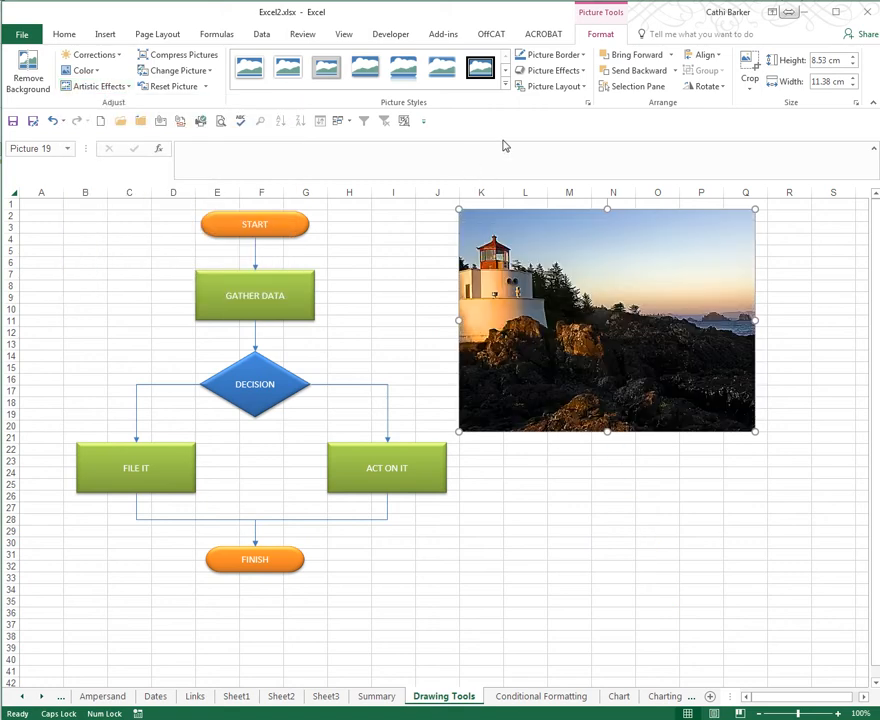
- Apply a soft-shadow rectangle picture style to the lighthouse picture, and reset the picture's formatting
{"action": "left_click", "coordinate": [505, 85]}
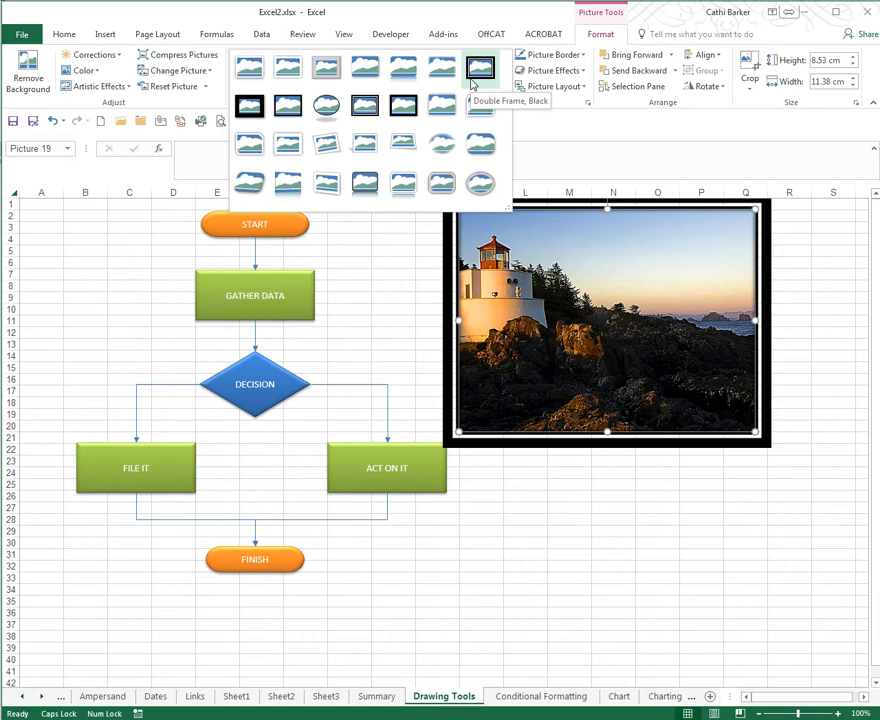
{"action": "left_click", "coordinate": [445, 107]}
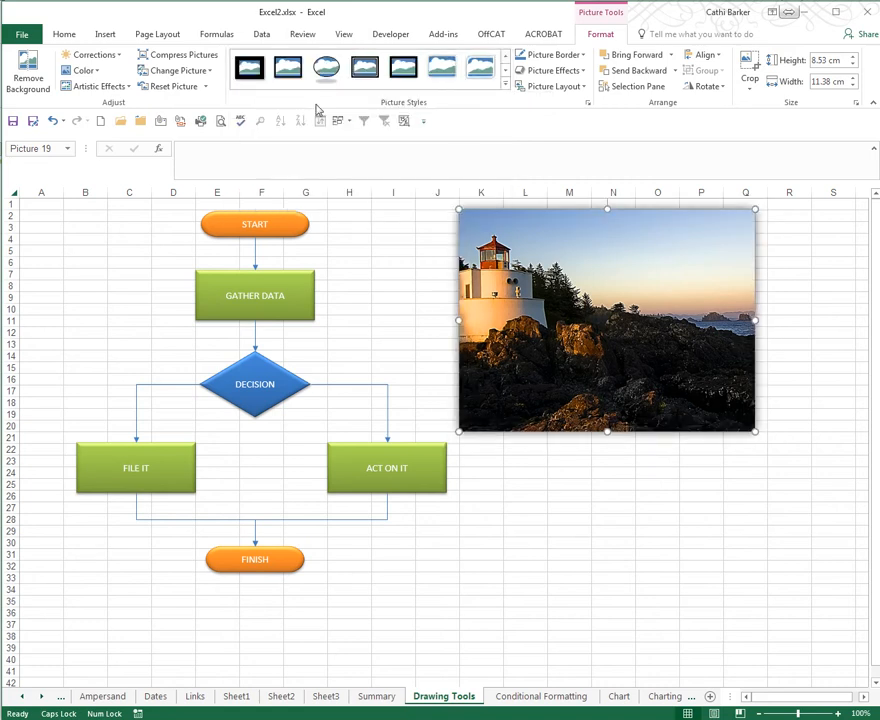
{"action": "left_click", "coordinate": [185, 95]}
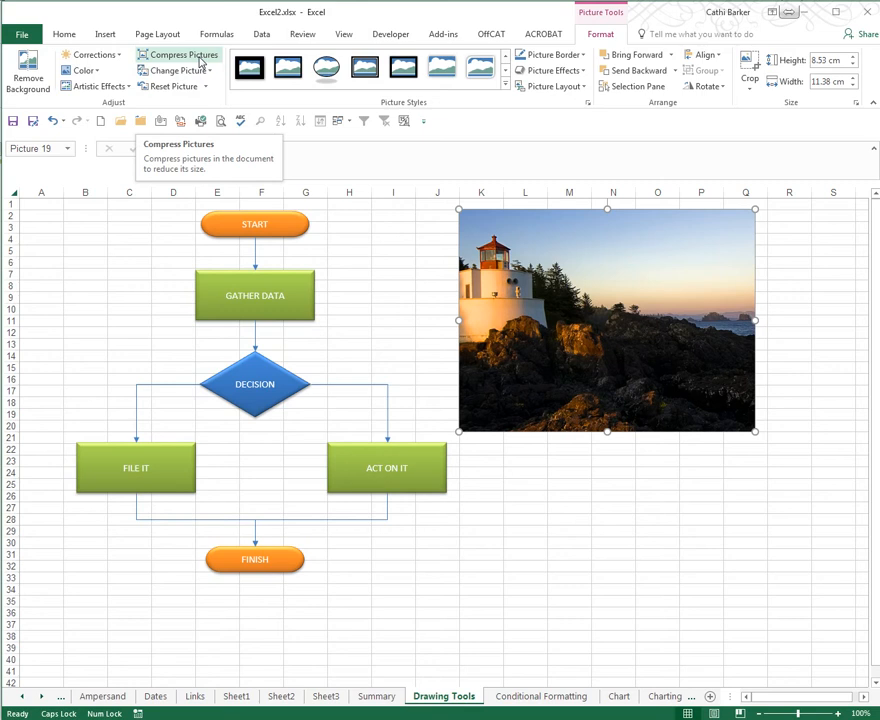
- Compress all pictures in the workbook rather than only this one, deleting cropped areas and using the default resolution
{"action": "left_click", "coordinate": [201, 63]}
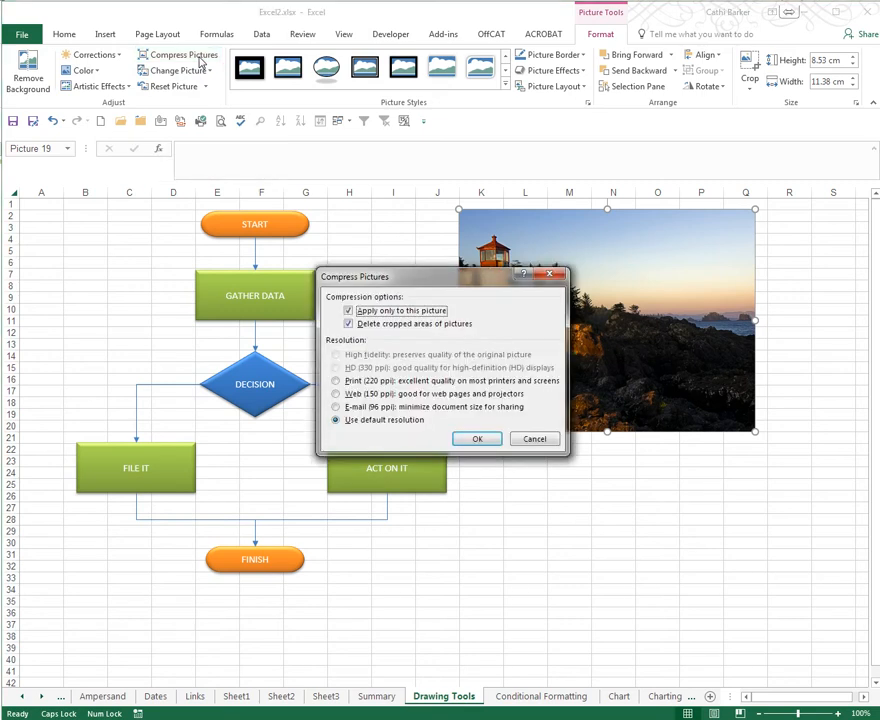
{"action": "left_click", "coordinate": [349, 311]}
{"action": "left_click", "coordinate": [477, 439]}
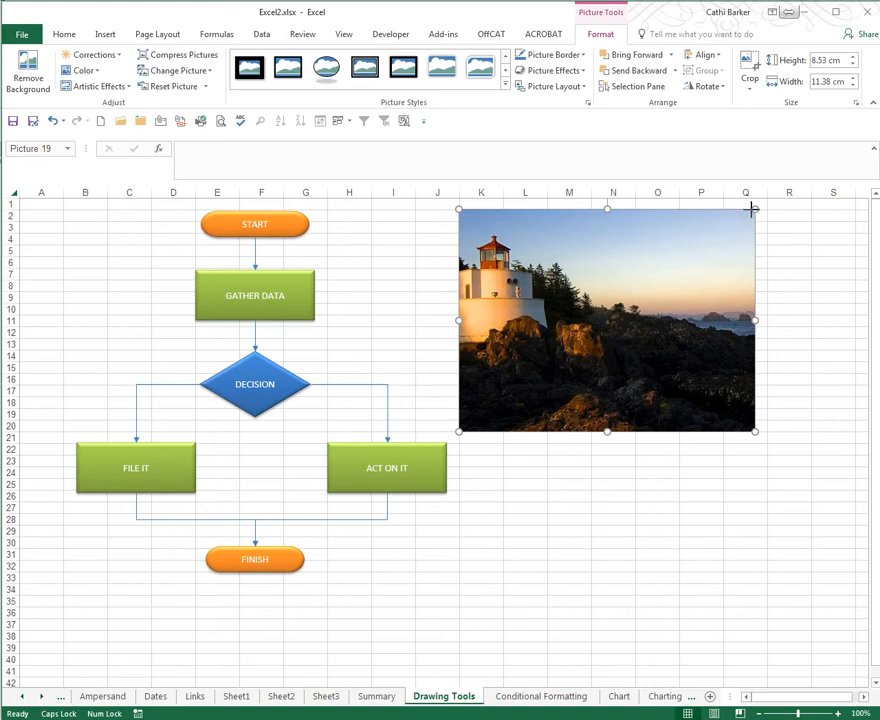
- Shrink the lighthouse picture further and move it next to the START and GATHER DATA shapes, across columns H to L
{"action": "left_click_drag", "start_coordinate": [752, 208], "coordinate": [664, 275]}
{"action": "left_click_drag", "start_coordinate": [619, 338], "coordinate": [440, 281]}
{"action": "left_click", "coordinate": [526, 414]}
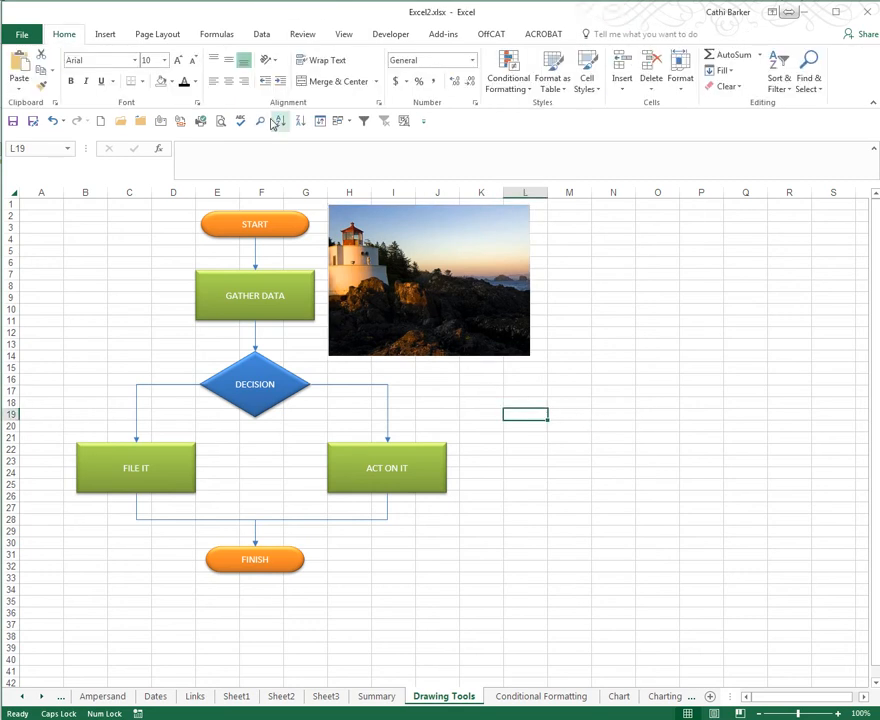
- Insert an Organization Chart SmartArt graphic from the Hierarchy category
{"action": "left_click", "coordinate": [110, 37]}
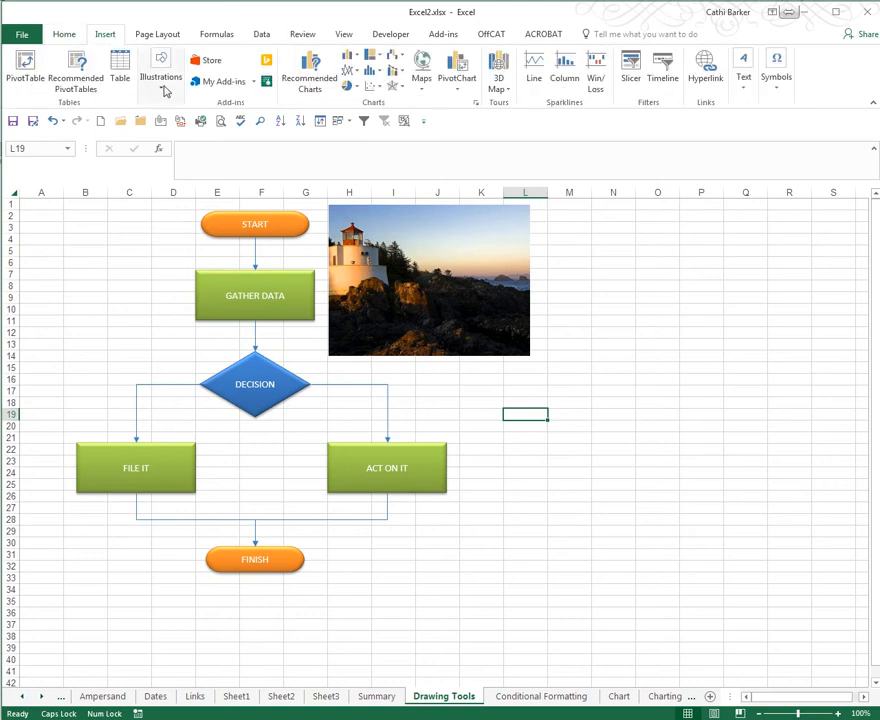
{"action": "left_click", "coordinate": [163, 88]}
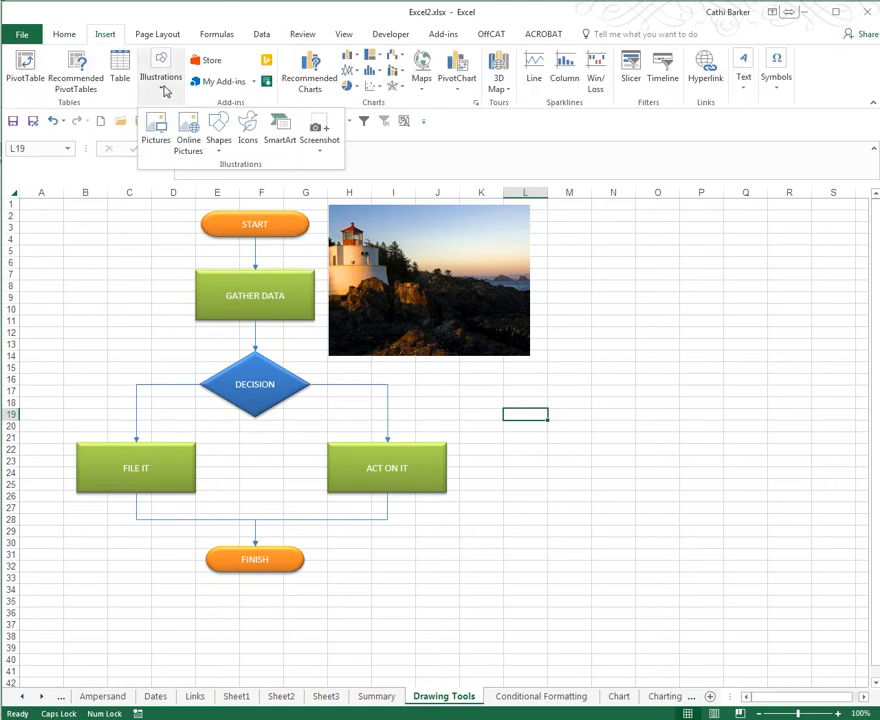
{"action": "left_click", "coordinate": [286, 135]}
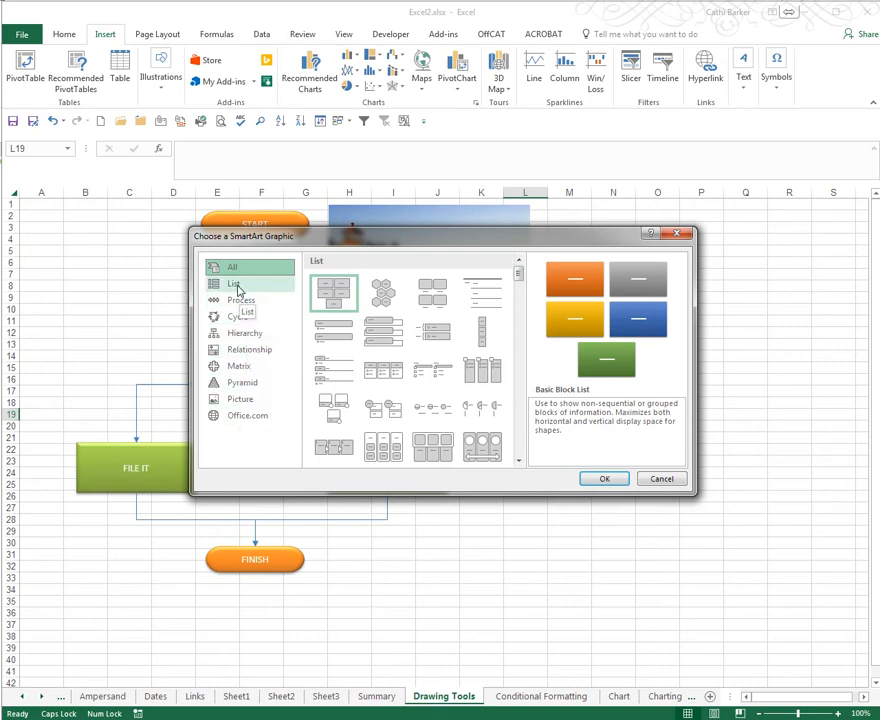
{"action": "left_click", "coordinate": [249, 340]}
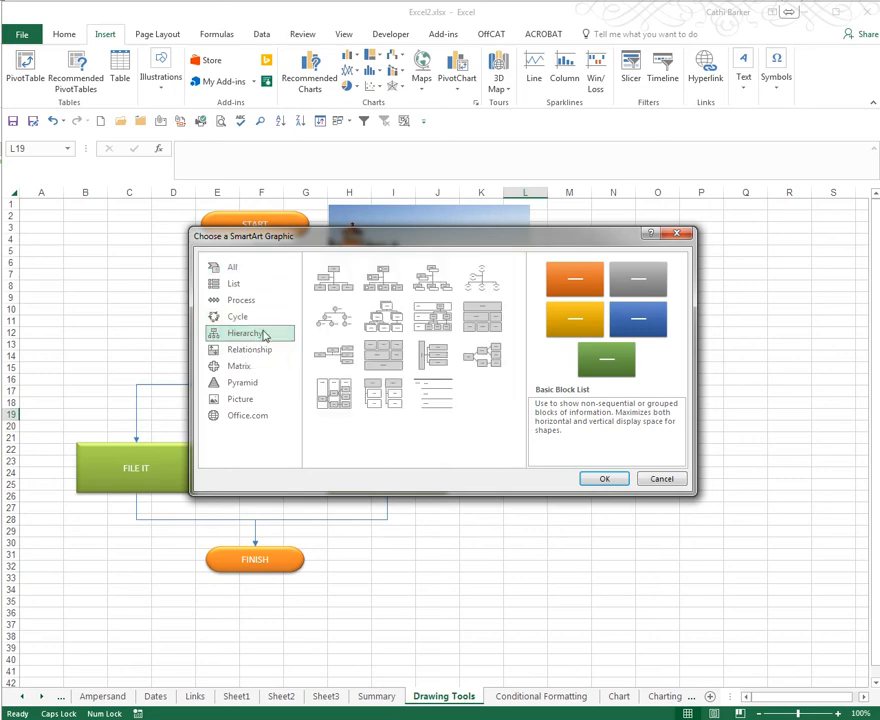
{"action": "left_click", "coordinate": [334, 280]}
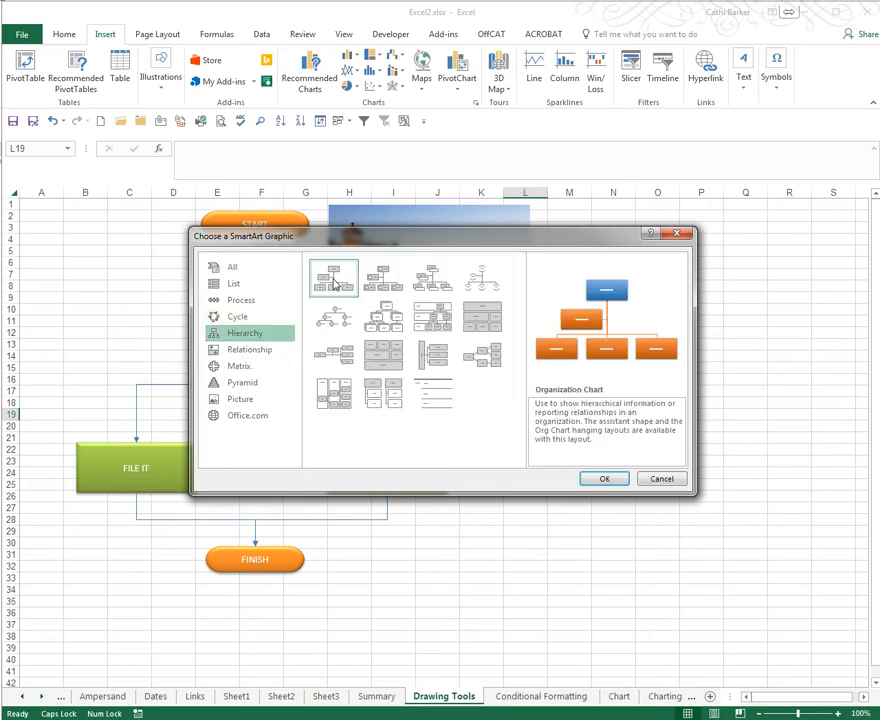
{"action": "left_click", "coordinate": [623, 484]}
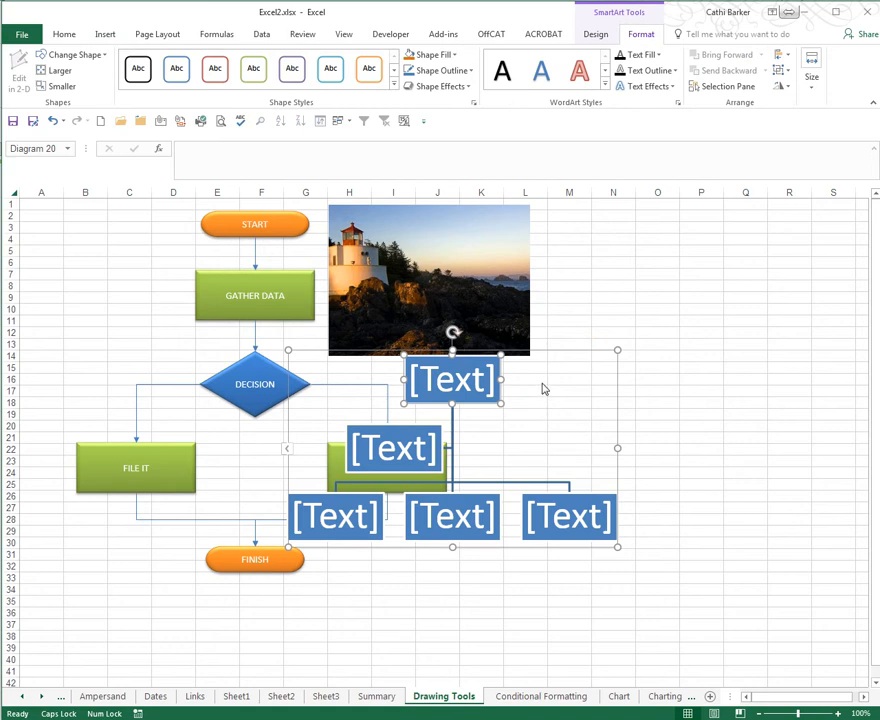
- Move the organization chart clear of the flowchart, below the picture, and shrink it to span about columns K to Q
{"action": "left_click_drag", "start_coordinate": [552, 352], "coordinate": [699, 369]}
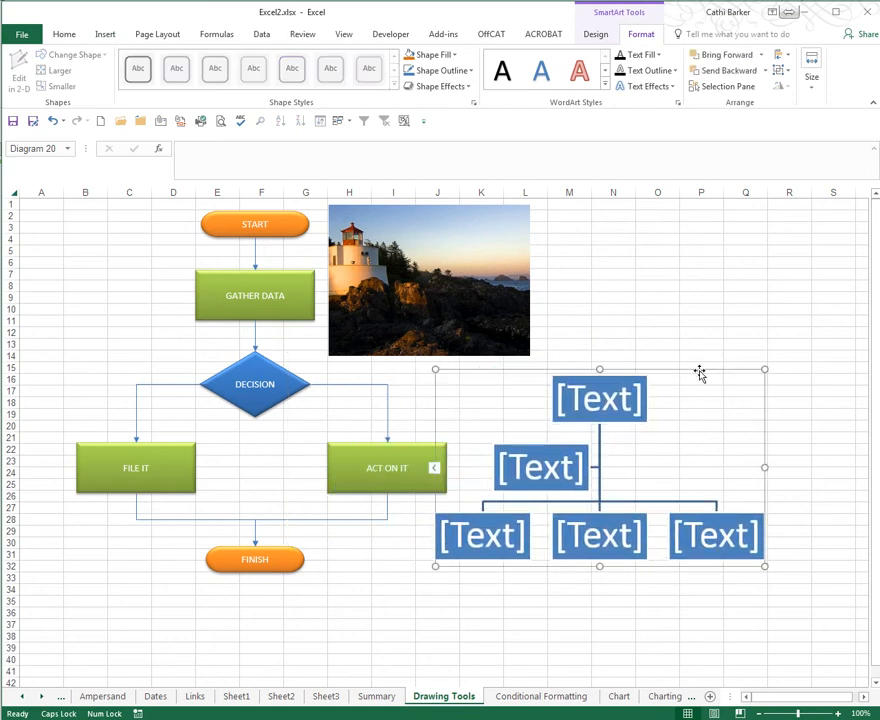
{"action": "left_click_drag", "start_coordinate": [764, 564], "coordinate": [721, 526]}
{"action": "left_click_drag", "start_coordinate": [648, 372], "coordinate": [681, 372]}
- Enter the person's first name in the organization chart's top box, with only its initial letter capitalized
{"action": "left_click", "coordinate": [640, 389]}
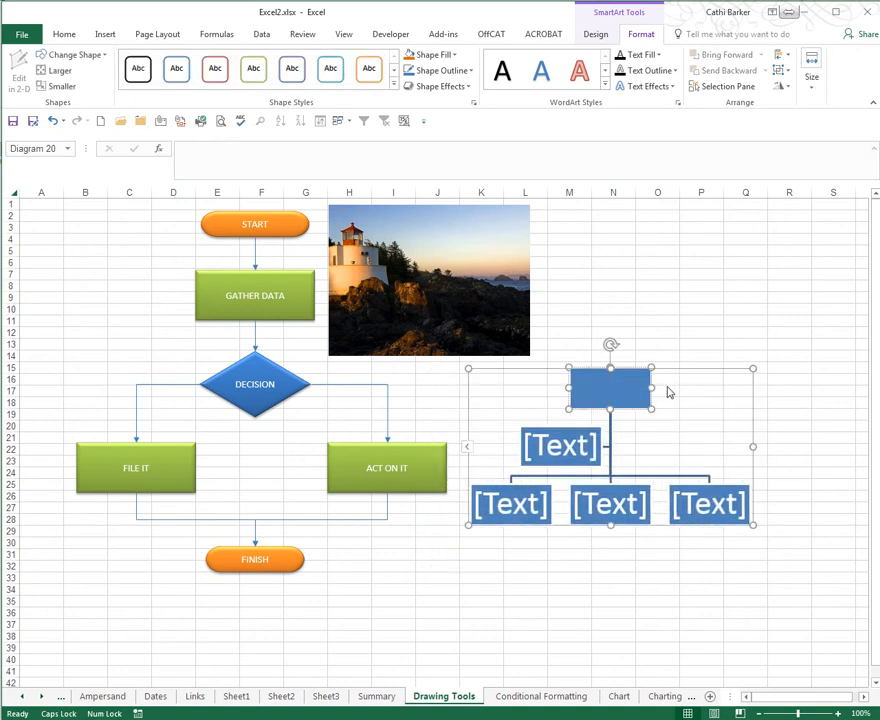
{"action": "type", "text": "cATHI"}
{"action": "key", "text": "BackSpace"}
{"action": "key", "text": "BackSpace"}
{"action": "key", "text": "BackSpace"}
{"action": "key", "text": "BackSpace"}
{"action": "key", "text": "BackSpace"}
{"action": "type", "text": "cATHI"}
{"action": "key", "text": "Caps_Lock"}
{"action": "key", "text": "shift+Home"}
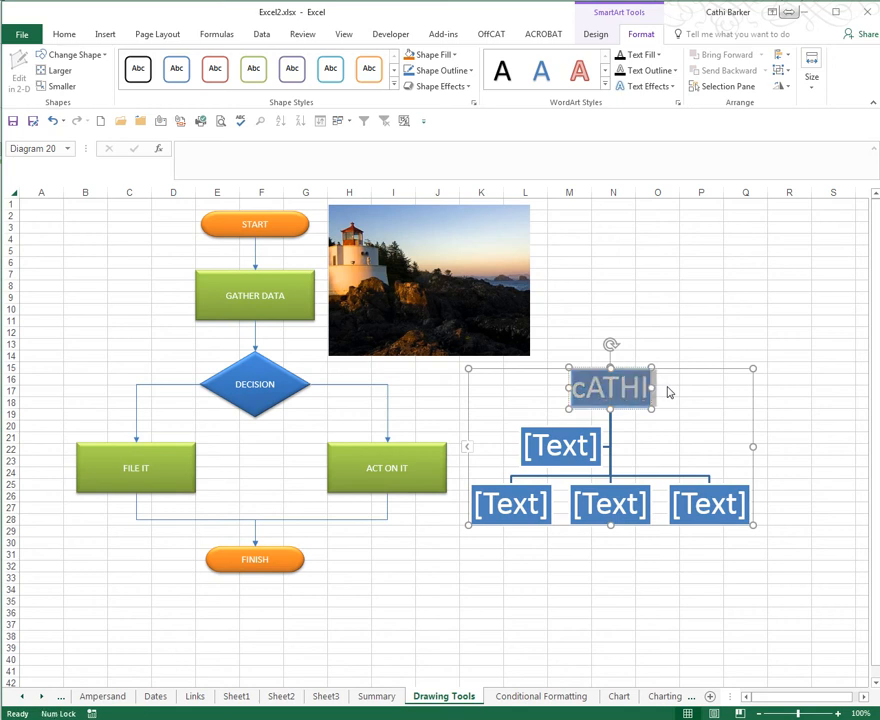
{"action": "type", "text": "Cathi"}
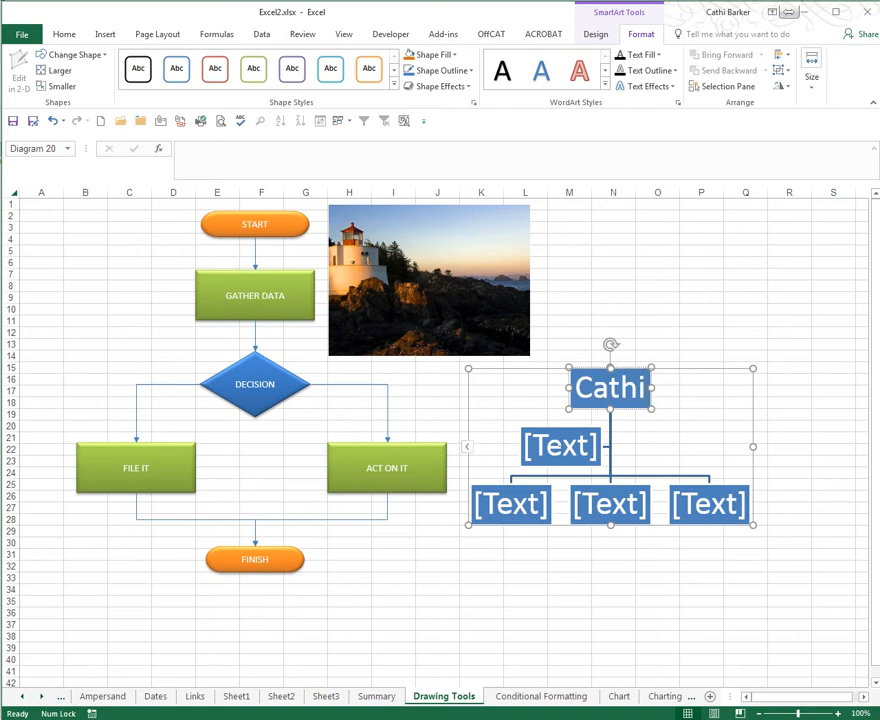
- Enter a person's first name in the assistant box and in each of the three subordinate boxes of the organization chart
{"action": "left_click", "coordinate": [577, 450]}
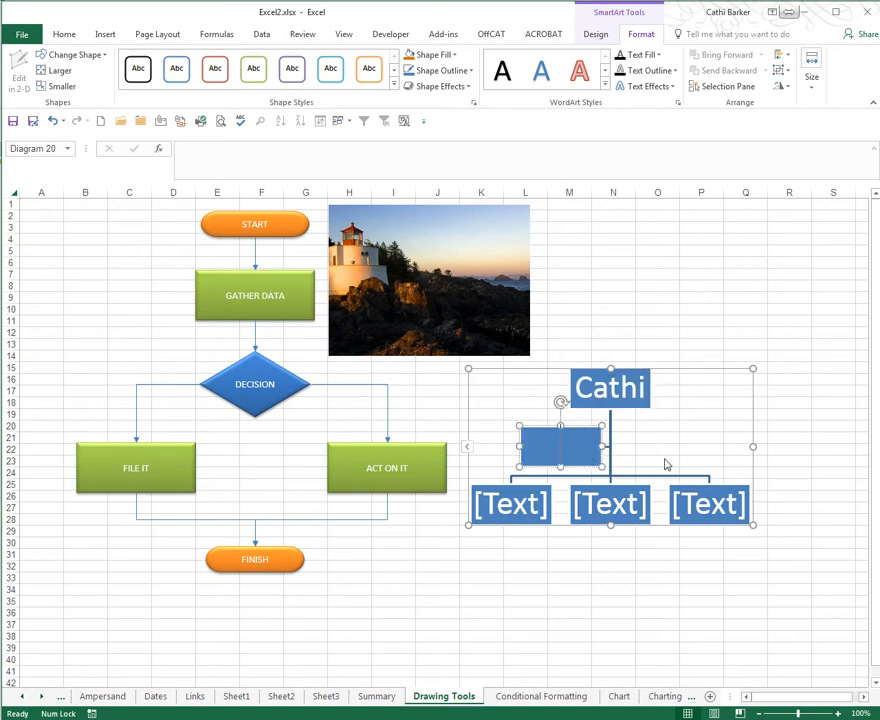
{"action": "type", "text": "Bob"}
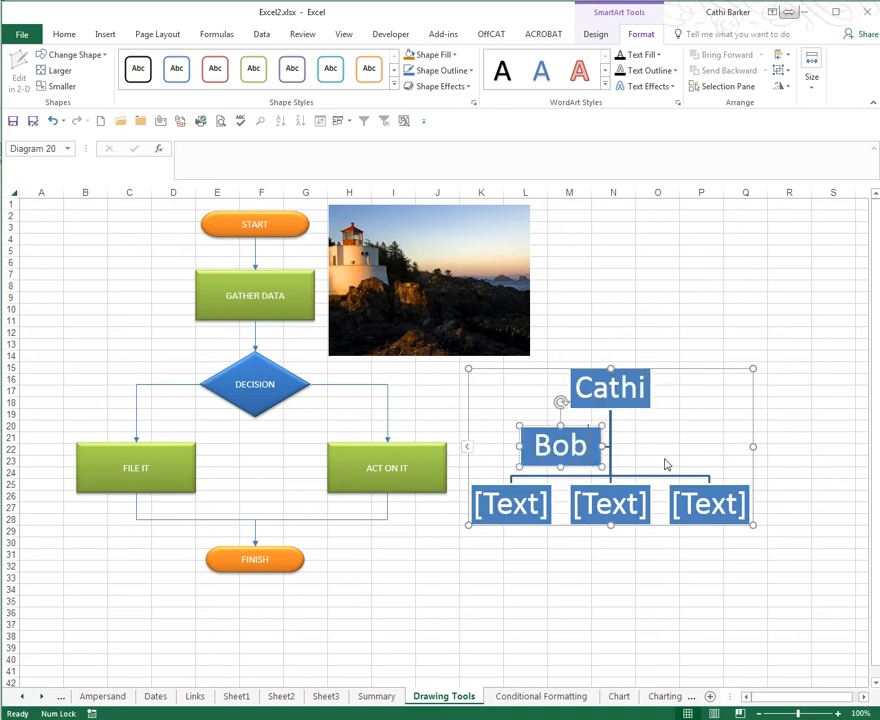
{"action": "left_click", "coordinate": [538, 492]}
{"action": "type", "text": "Paul"}
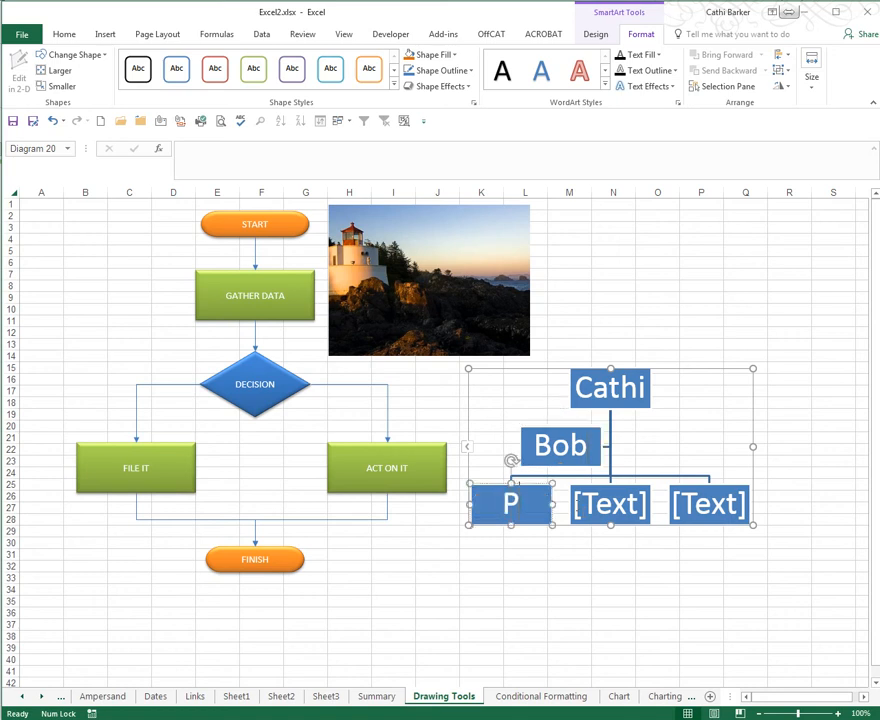
{"action": "left_click", "coordinate": [622, 504]}
{"action": "type", "text": "Peter"}
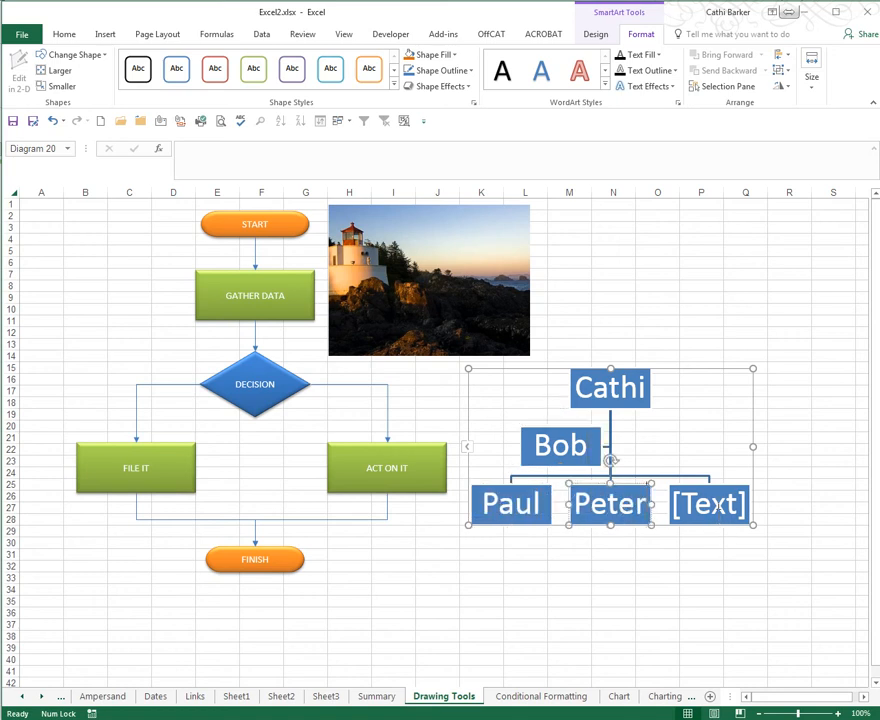
{"action": "left_click", "coordinate": [717, 507]}
{"action": "type", "text": "Mary"}
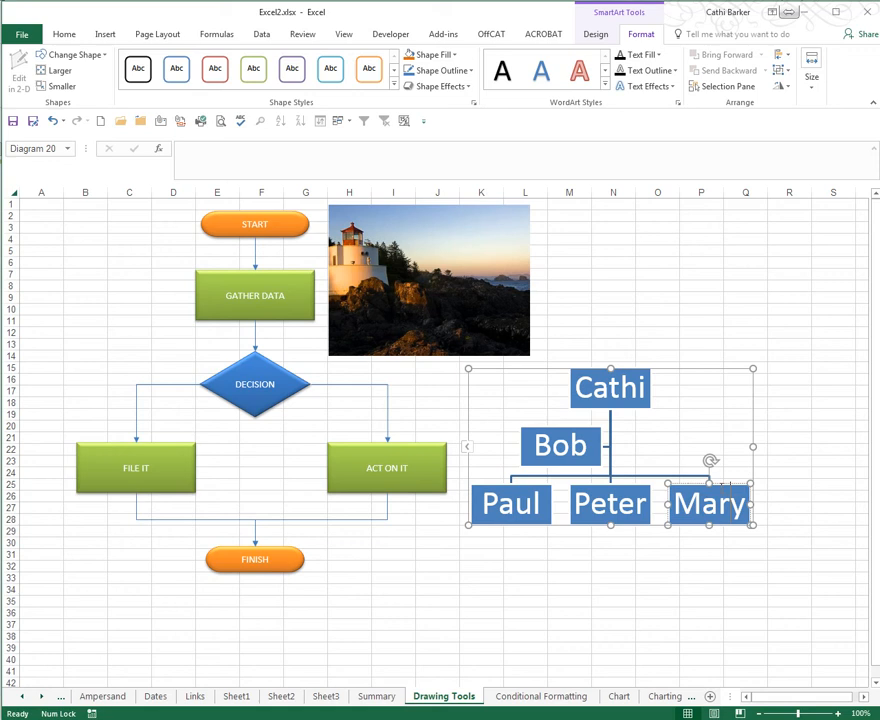
- Add a box below the third subordinate in the organization chart and another box after that subordinate on the same level
{"action": "left_click", "coordinate": [595, 36]}
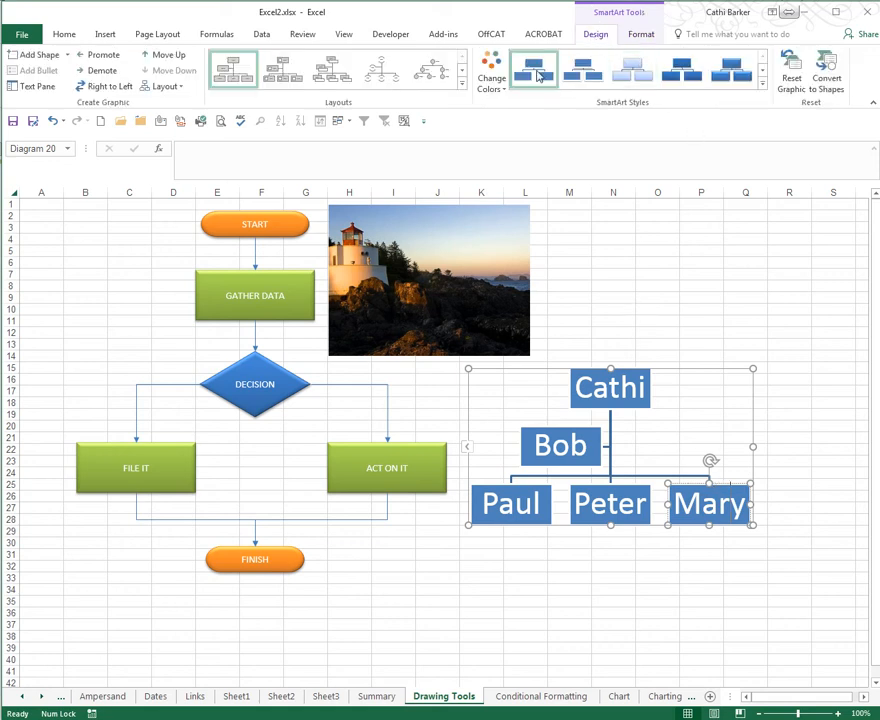
{"action": "left_click", "coordinate": [69, 58]}
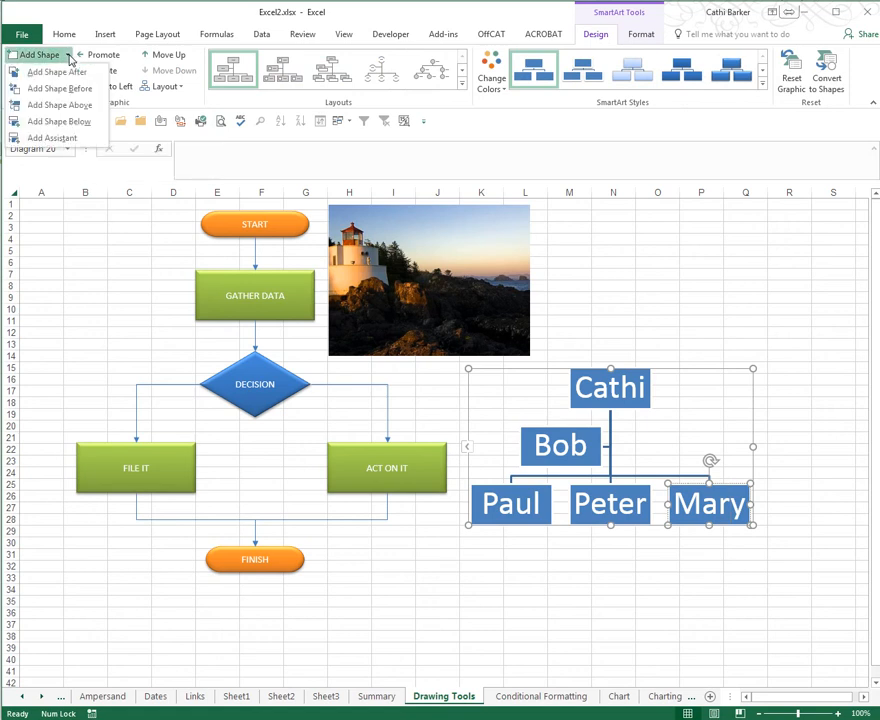
{"action": "left_click", "coordinate": [73, 125]}
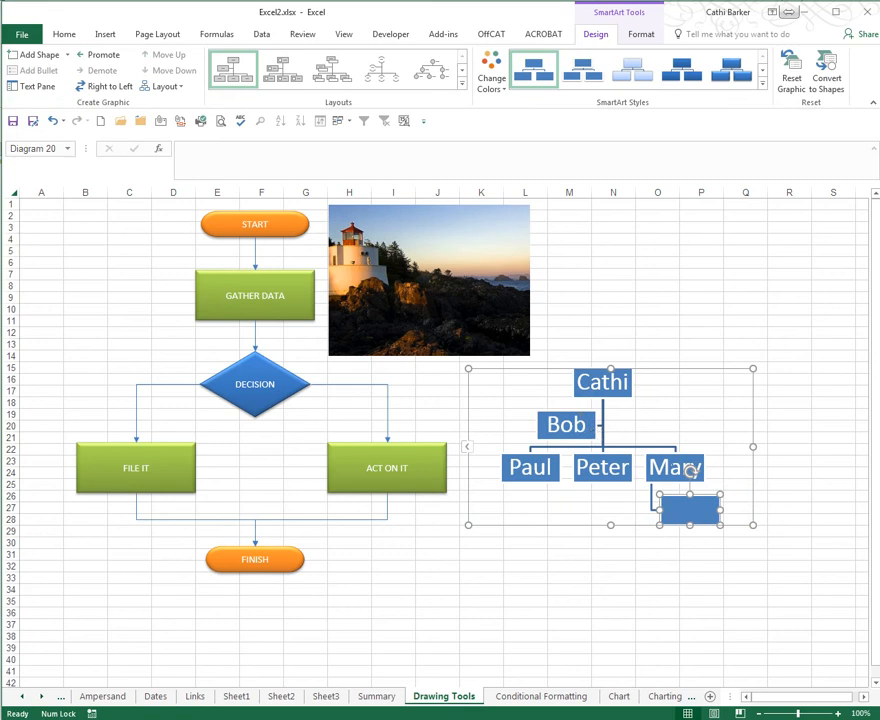
{"action": "left_click", "coordinate": [690, 470]}
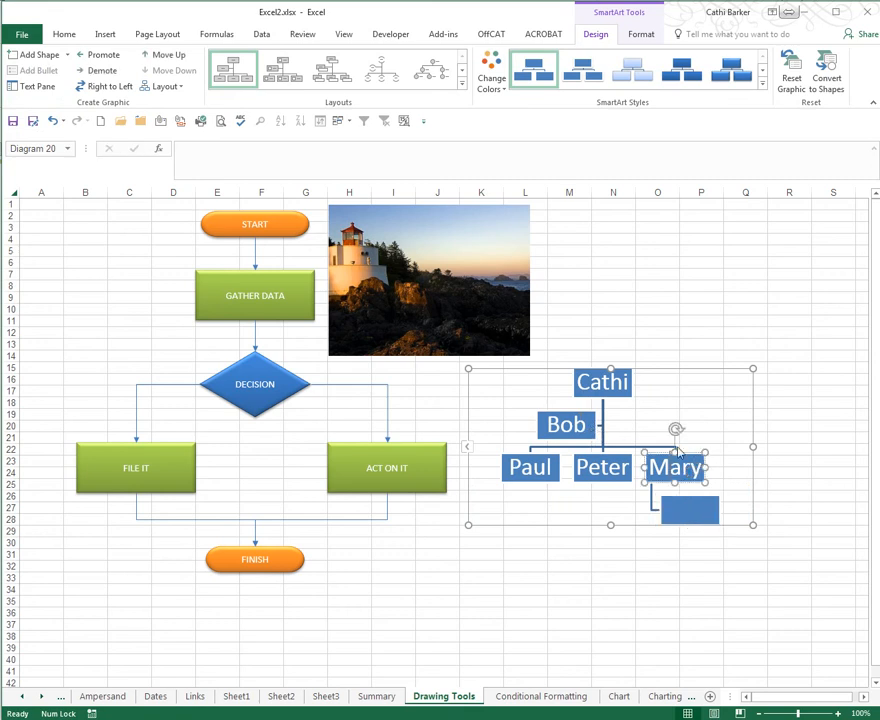
{"action": "left_click", "coordinate": [68, 55]}
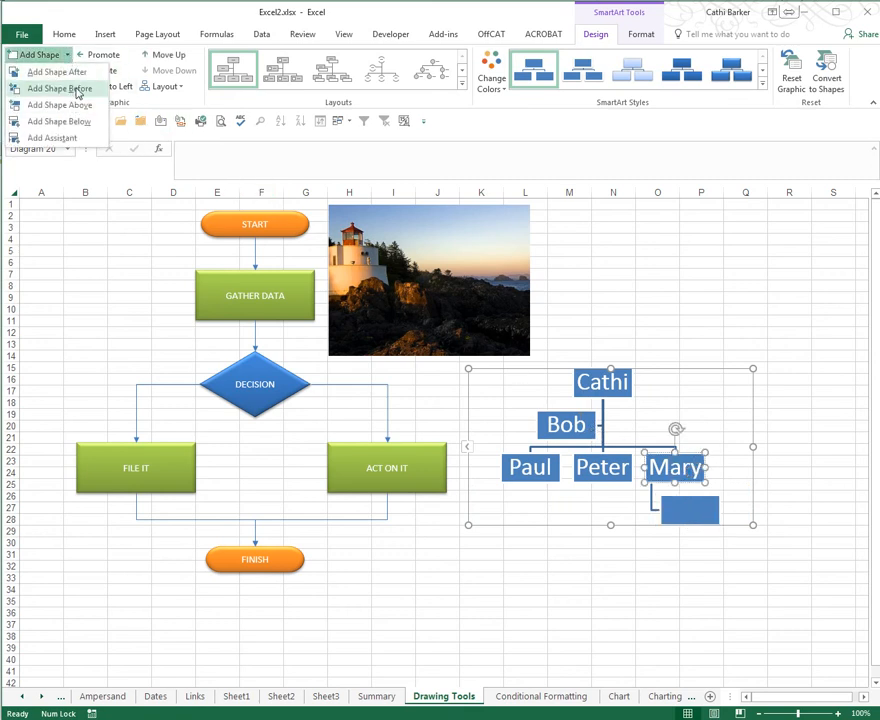
{"action": "left_click", "coordinate": [76, 72]}
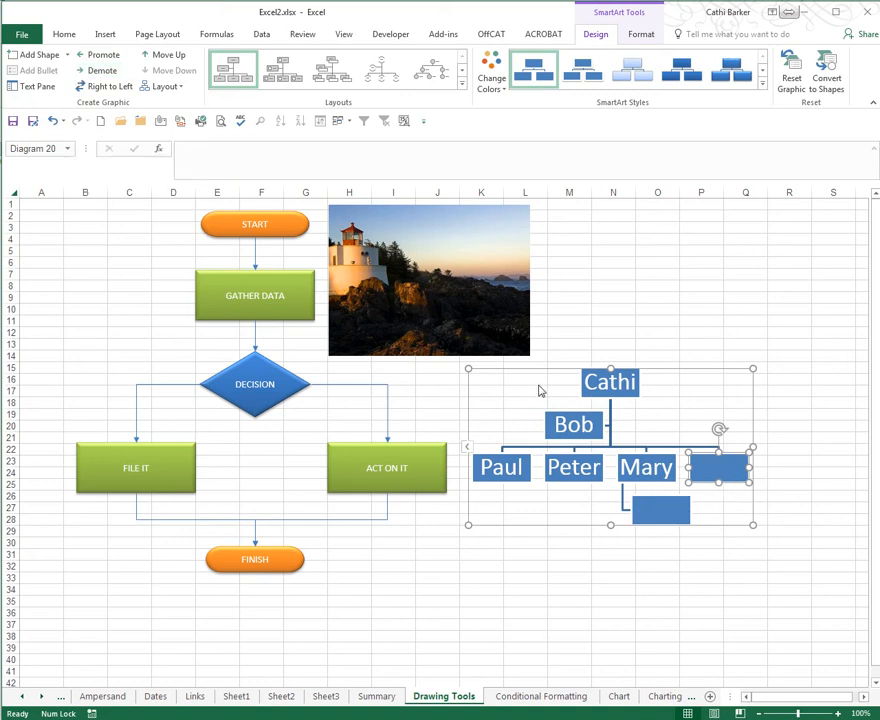
- Add two boxes below the new fourth subordinate and a second box below the third subordinate
{"action": "left_click", "coordinate": [69, 58]}
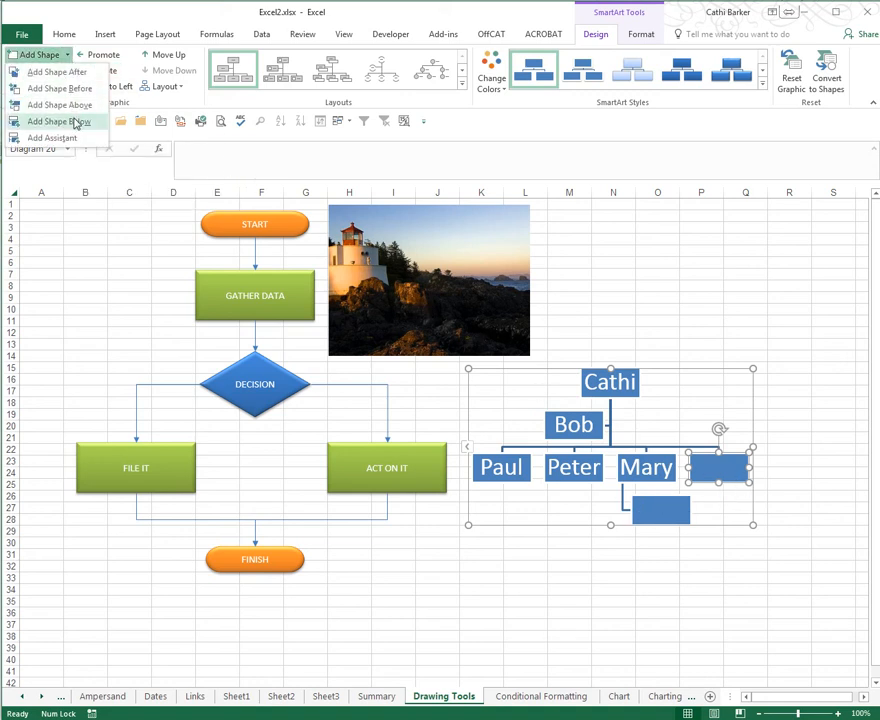
{"action": "left_click", "coordinate": [75, 121]}
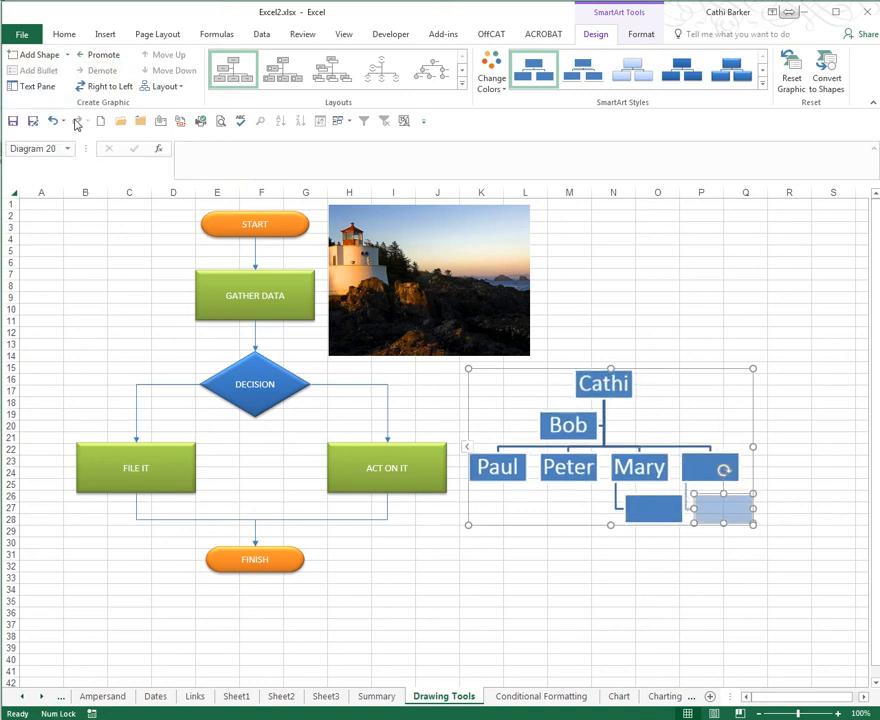
{"action": "left_click", "coordinate": [67, 55]}
{"action": "left_click", "coordinate": [84, 72]}
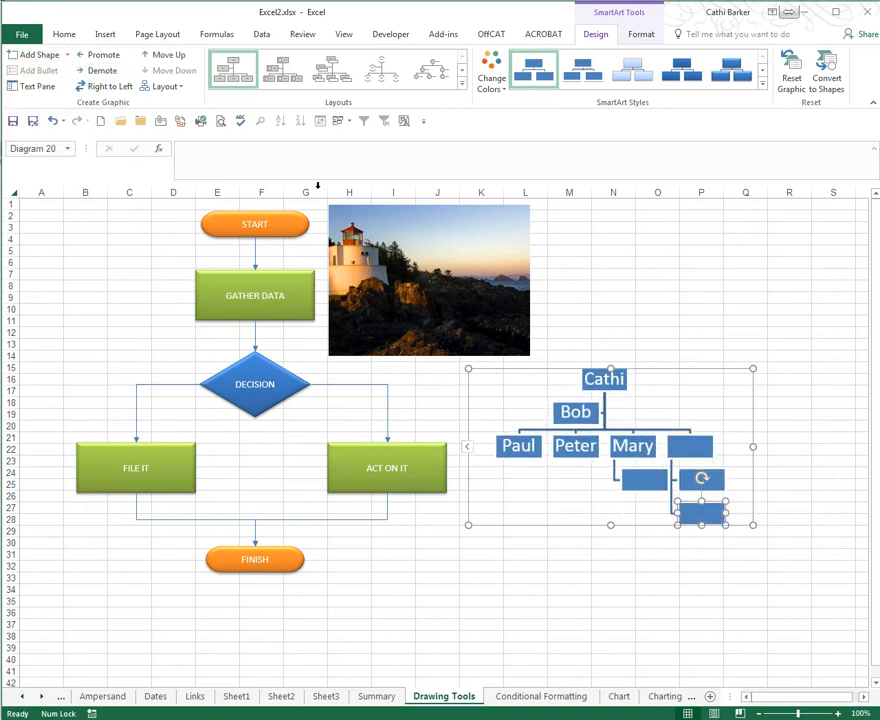
{"action": "left_click", "coordinate": [645, 488]}
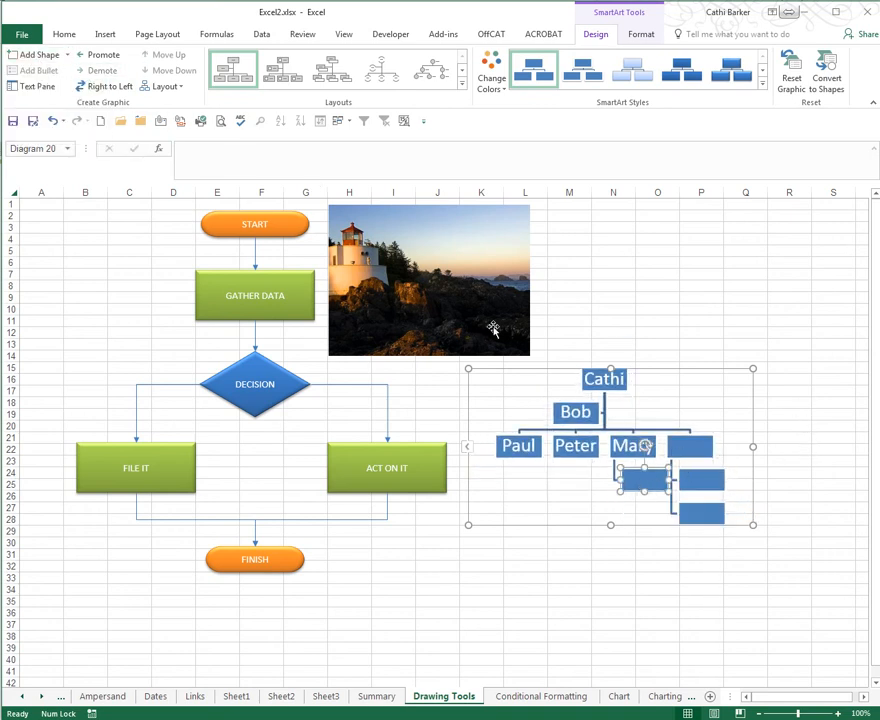
{"action": "left_click", "coordinate": [67, 55]}
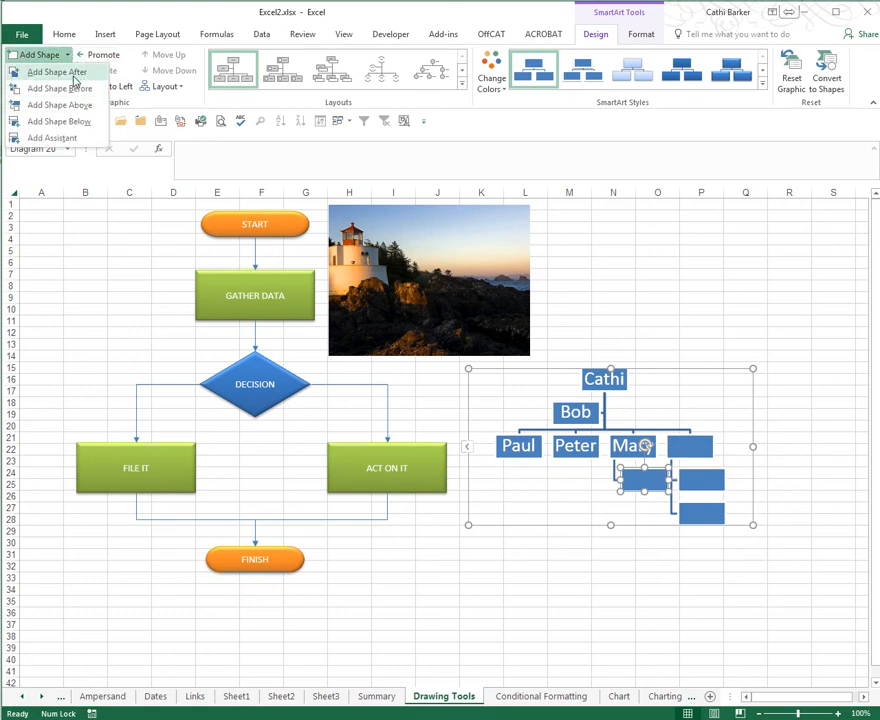
{"action": "left_click", "coordinate": [60, 72]}
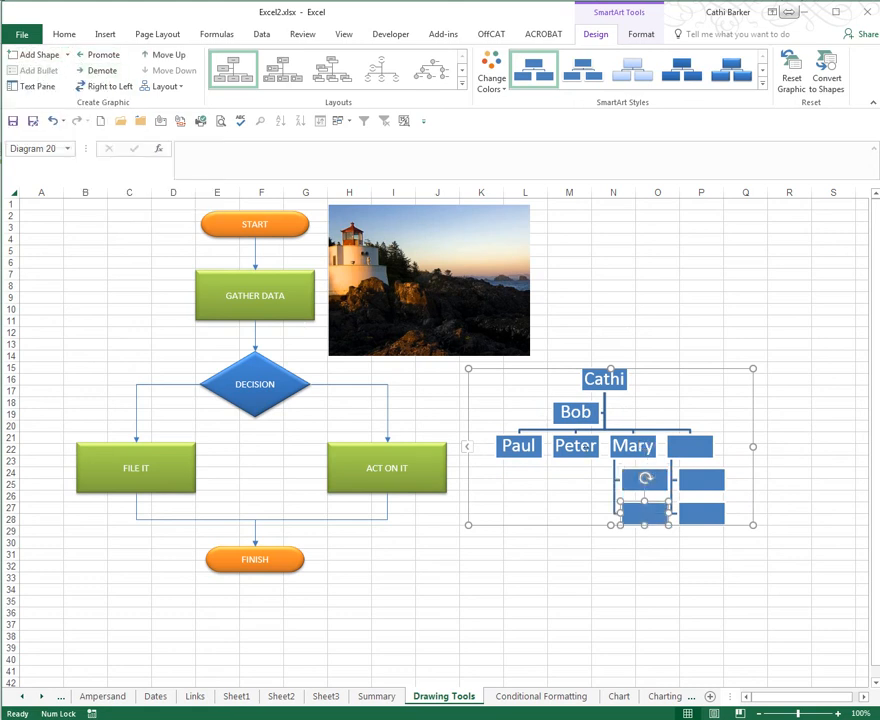
- Apply the Standard layout to the boxes under the third subordinate
{"action": "left_click", "coordinate": [613, 450]}
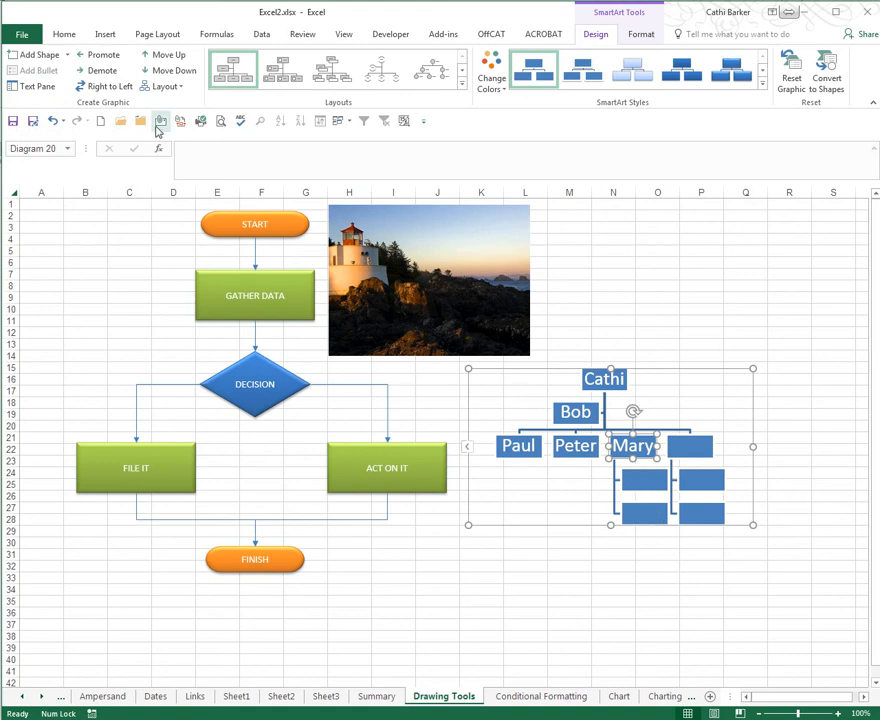
{"action": "left_click", "coordinate": [176, 87]}
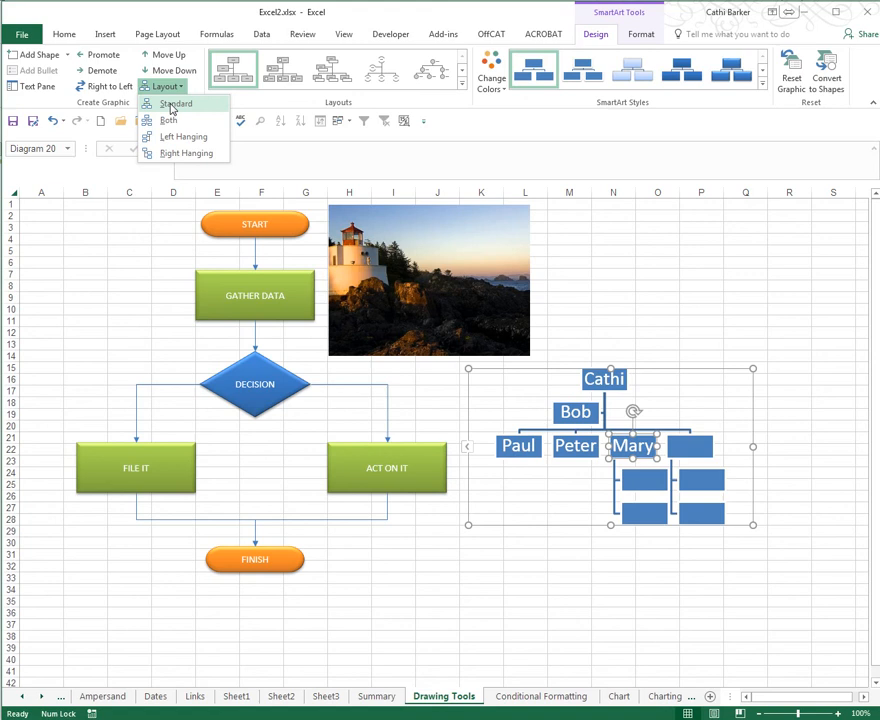
{"action": "left_click", "coordinate": [171, 106]}
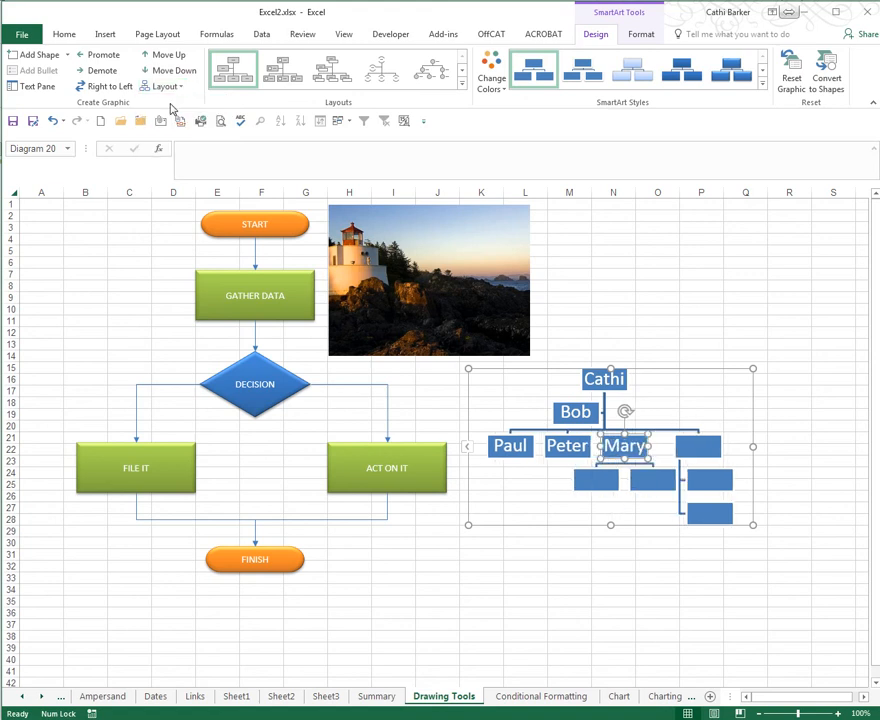
- Enter a person's first name in the fourth subordinate box and apply the Standard layout to the boxes under it
{"action": "left_click", "coordinate": [690, 448]}
{"action": "type", "text": "Tim"}
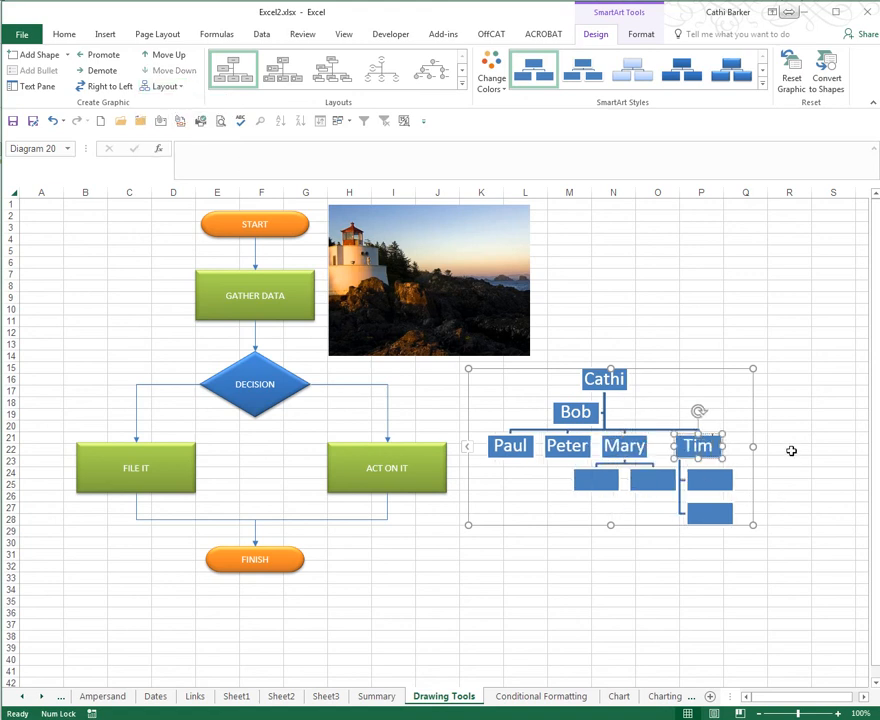
{"action": "left_click", "coordinate": [165, 86]}
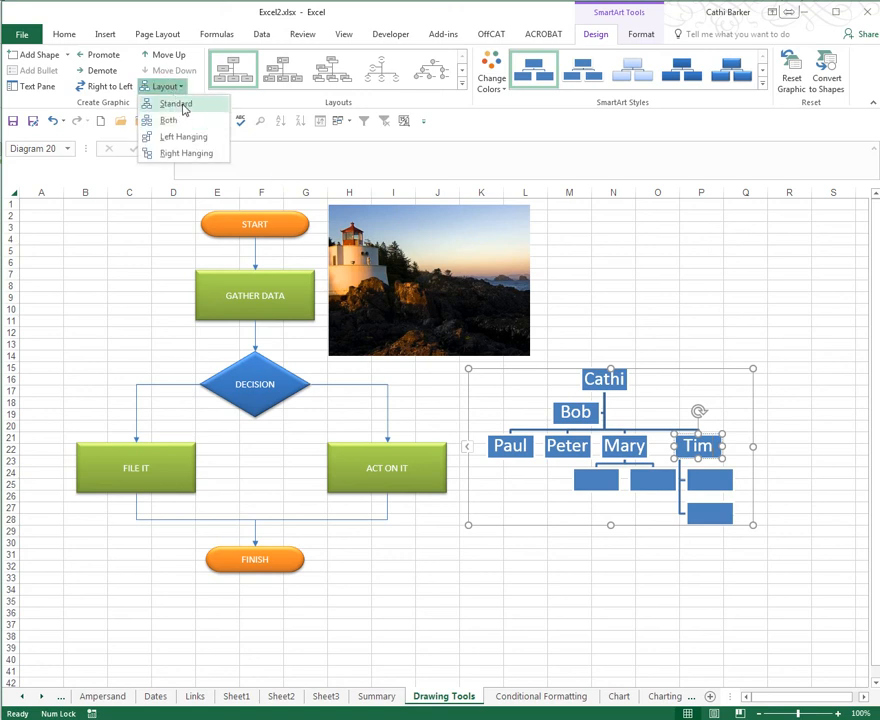
{"action": "left_click", "coordinate": [178, 104]}
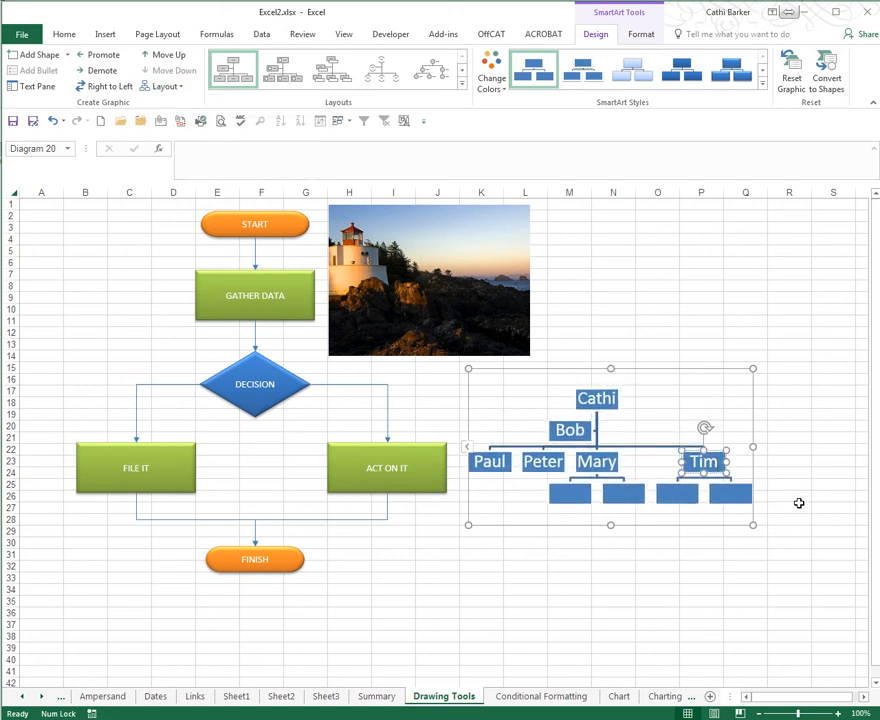
{"action": "left_click", "coordinate": [180, 88]}
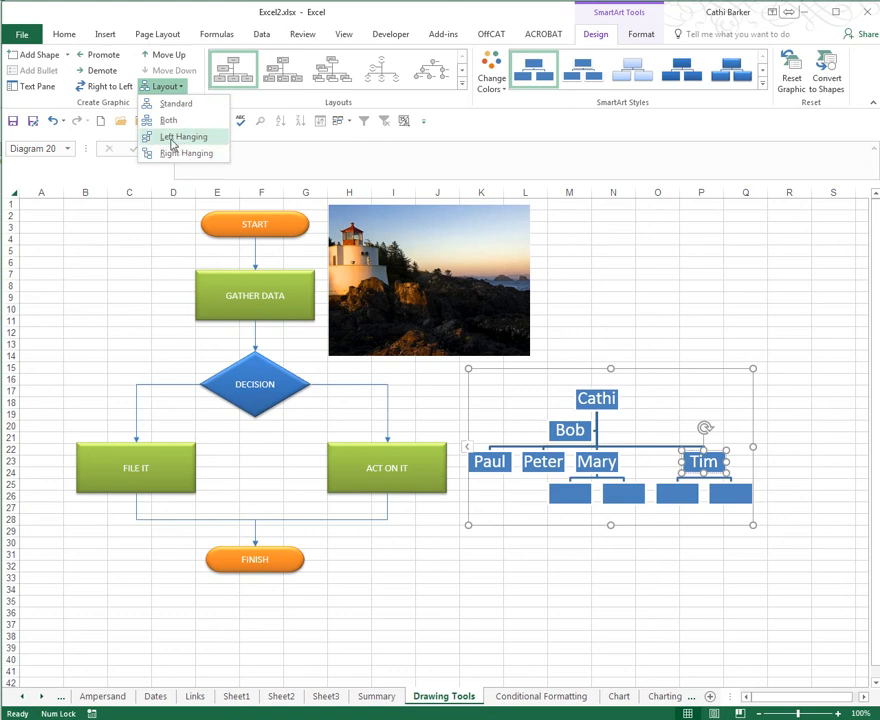
{"action": "left_click", "coordinate": [185, 88]}
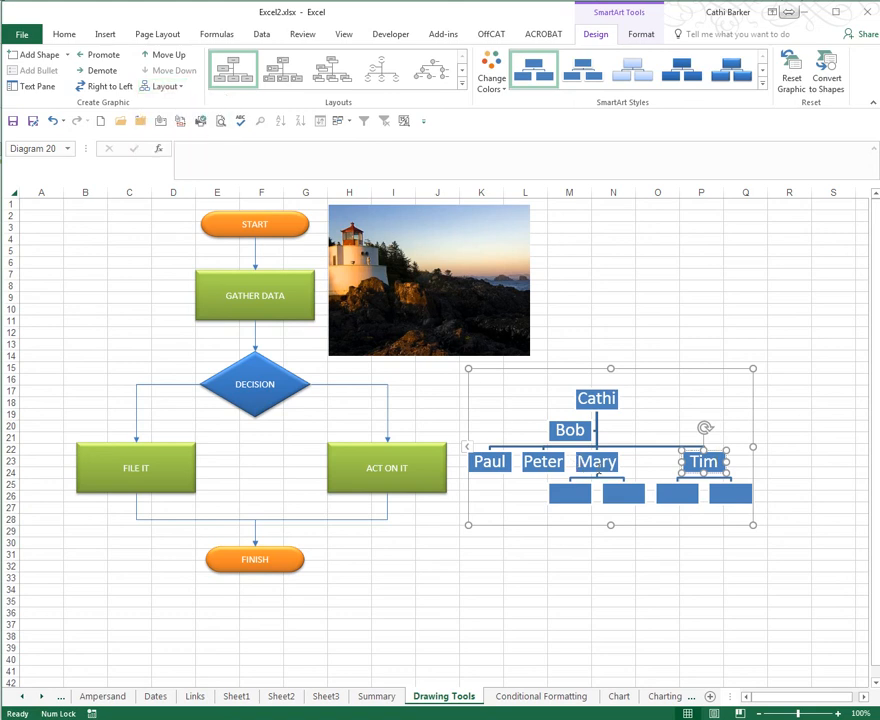
- Enter a first name in the second box under the third subordinate, and try promoting that box before demoting it back
{"action": "left_click", "coordinate": [613, 493]}
{"action": "type", "text": "Jack"}
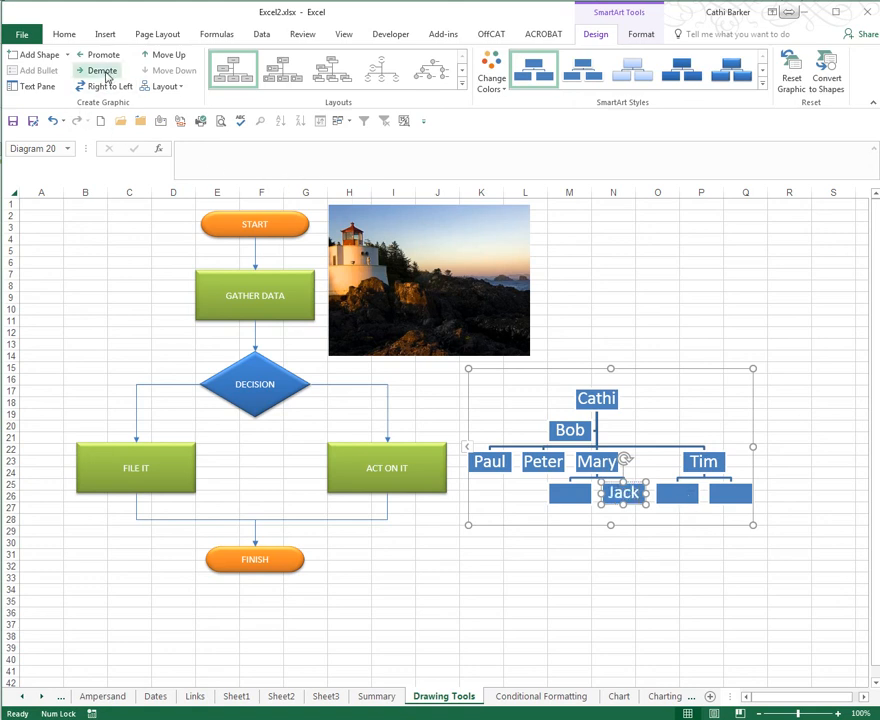
{"action": "left_click", "coordinate": [104, 55]}
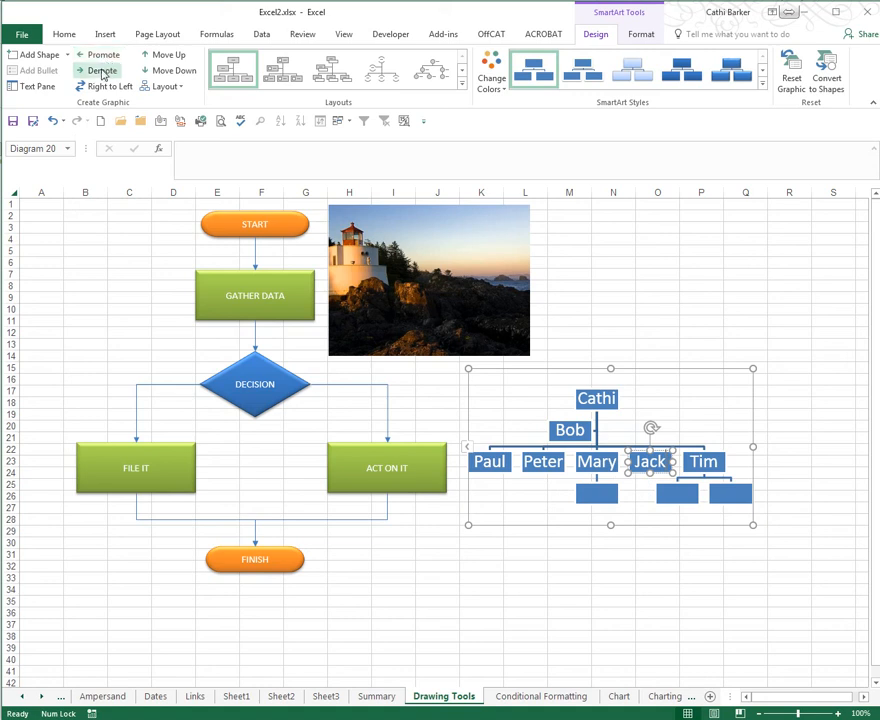
{"action": "left_click", "coordinate": [103, 72]}
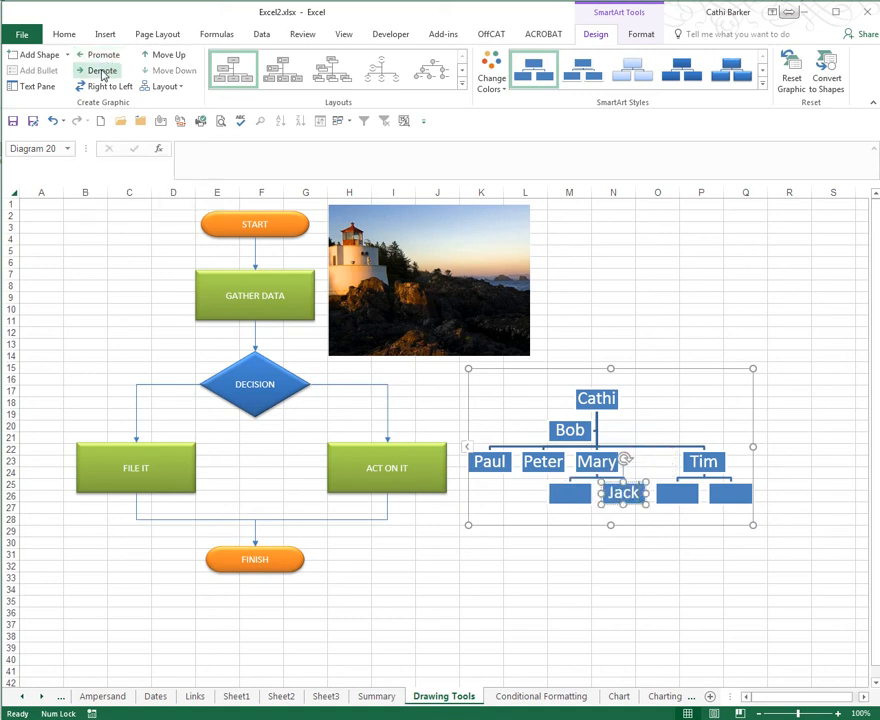
- Recolor the organization chart with Colorful Range - Accent Colors 3 to 4 and apply the third 3-D SmartArt style
{"action": "left_click", "coordinate": [484, 85]}
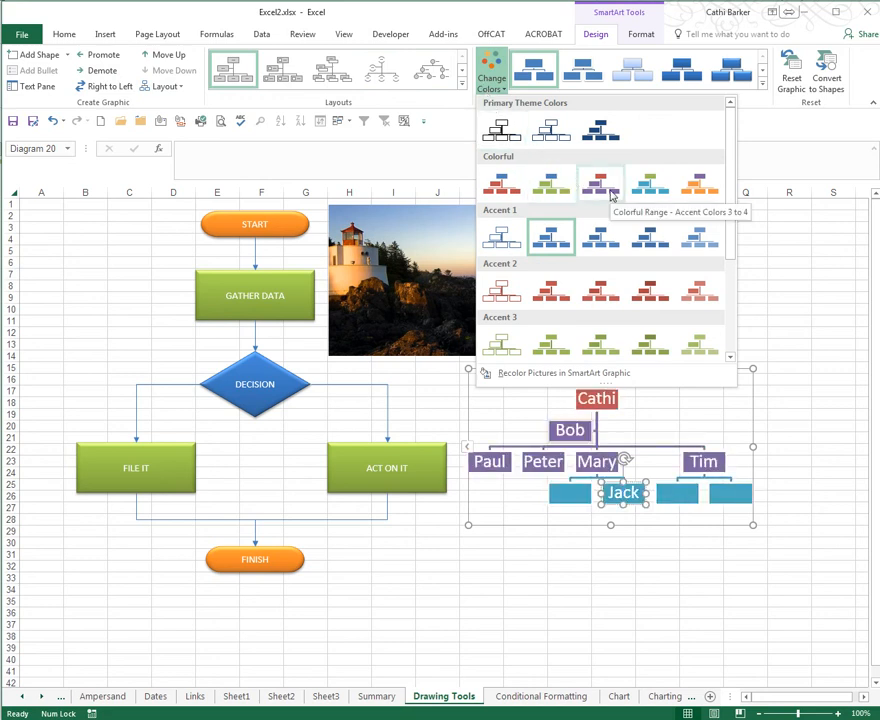
{"action": "left_click", "coordinate": [606, 190]}
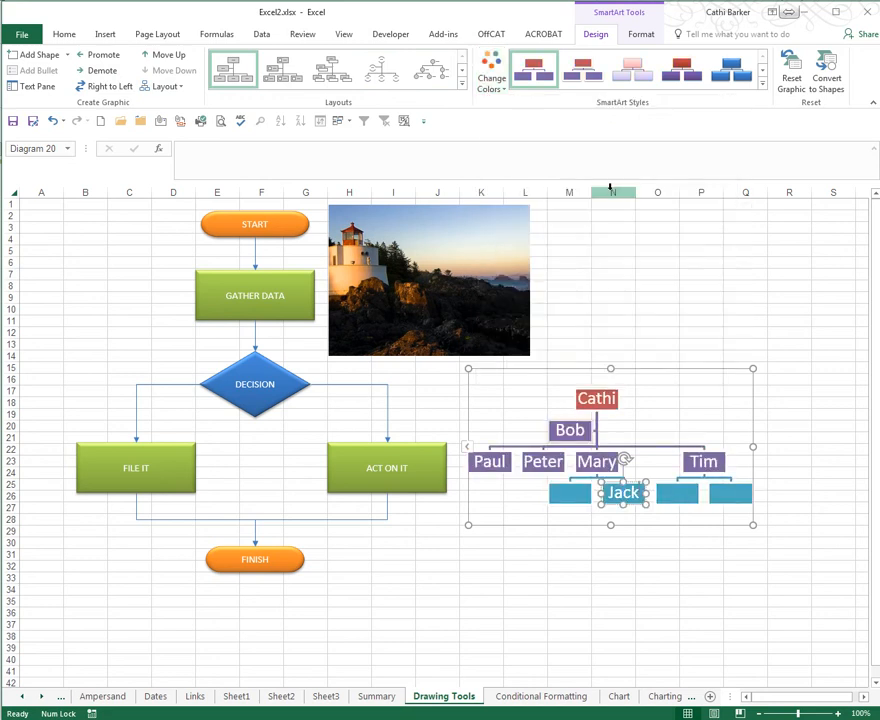
{"action": "left_click", "coordinate": [762, 84]}
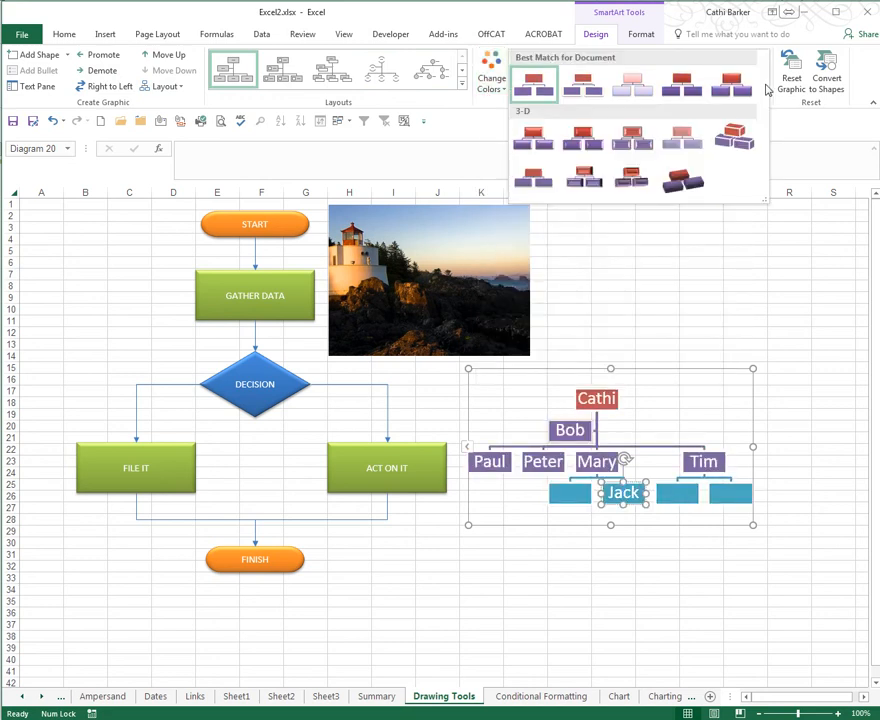
{"action": "left_click", "coordinate": [636, 141]}
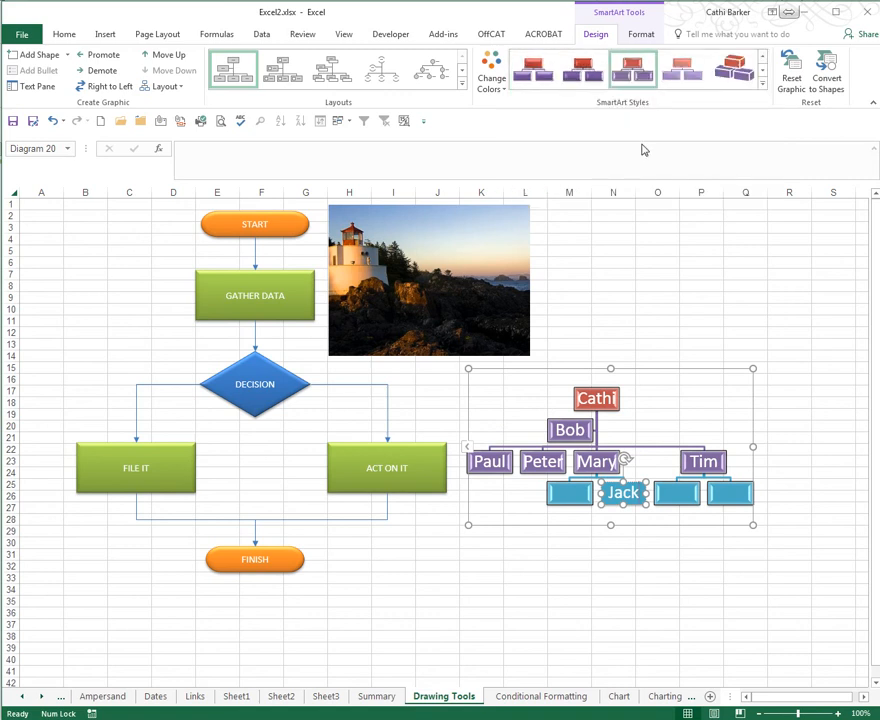
- Stretch the organization chart's frame slightly downward and deselect the chart
{"action": "left_click", "coordinate": [633, 296]}
{"action": "left_click", "coordinate": [645, 386]}
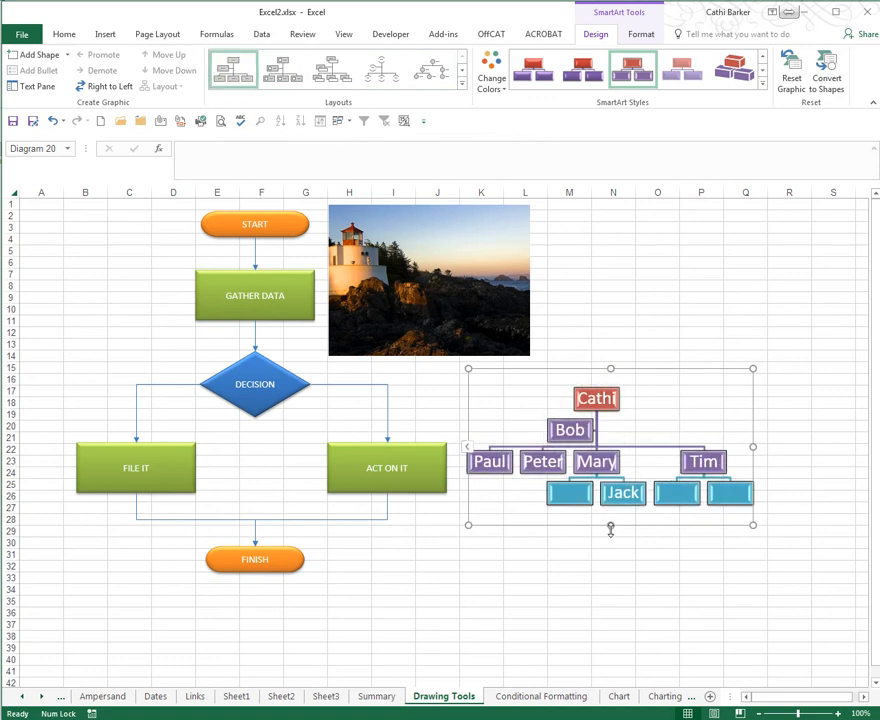
{"action": "left_click", "coordinate": [666, 284]}
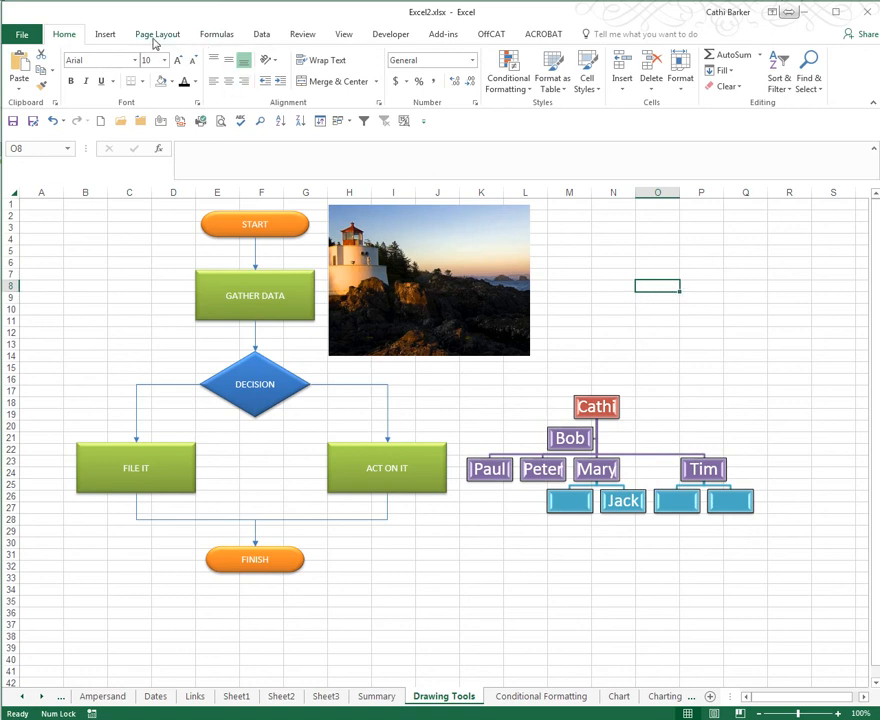
- Insert a screenshot of the open OneNote notebook window into the worksheet
{"action": "left_click", "coordinate": [104, 35]}
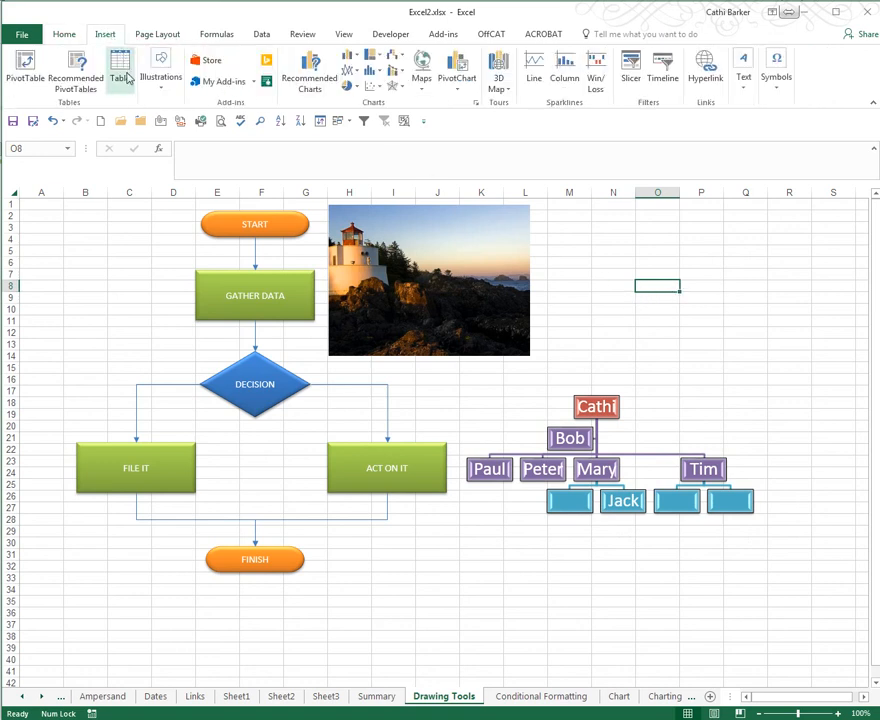
{"action": "left_click", "coordinate": [162, 86]}
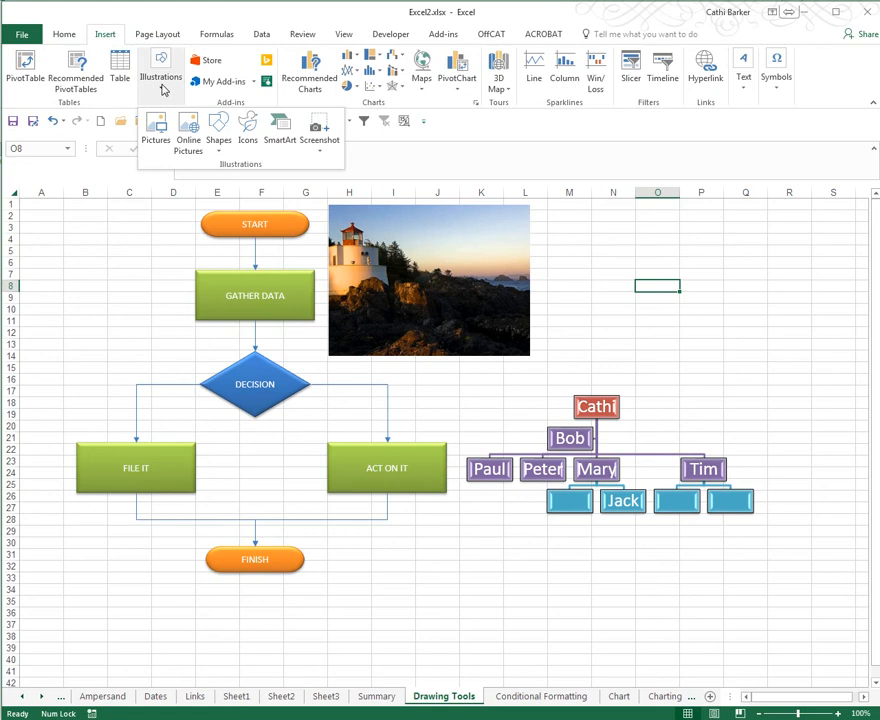
{"action": "left_click", "coordinate": [329, 152]}
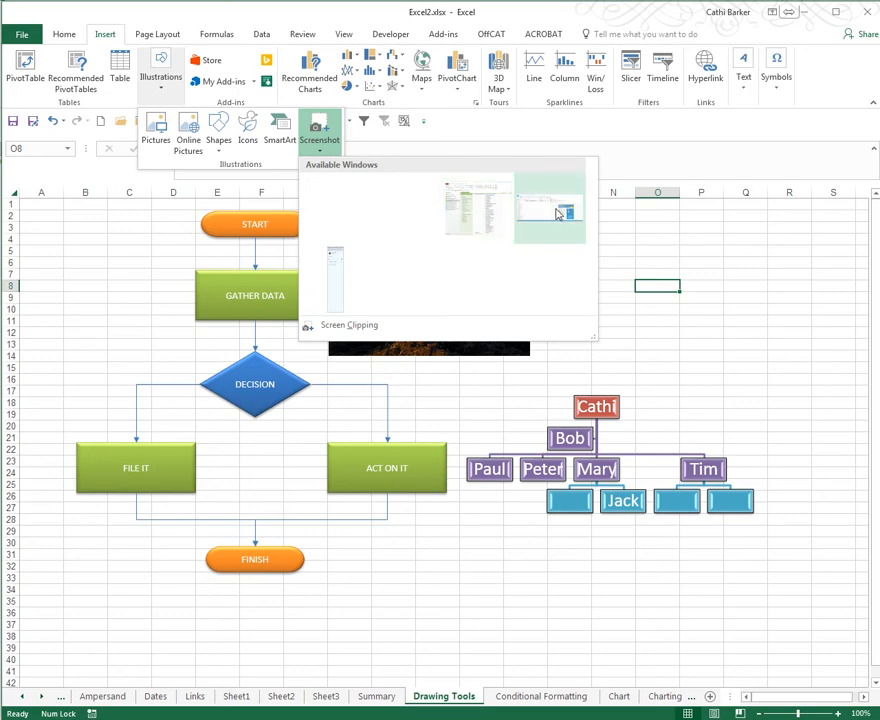
{"action": "left_click", "coordinate": [489, 212]}
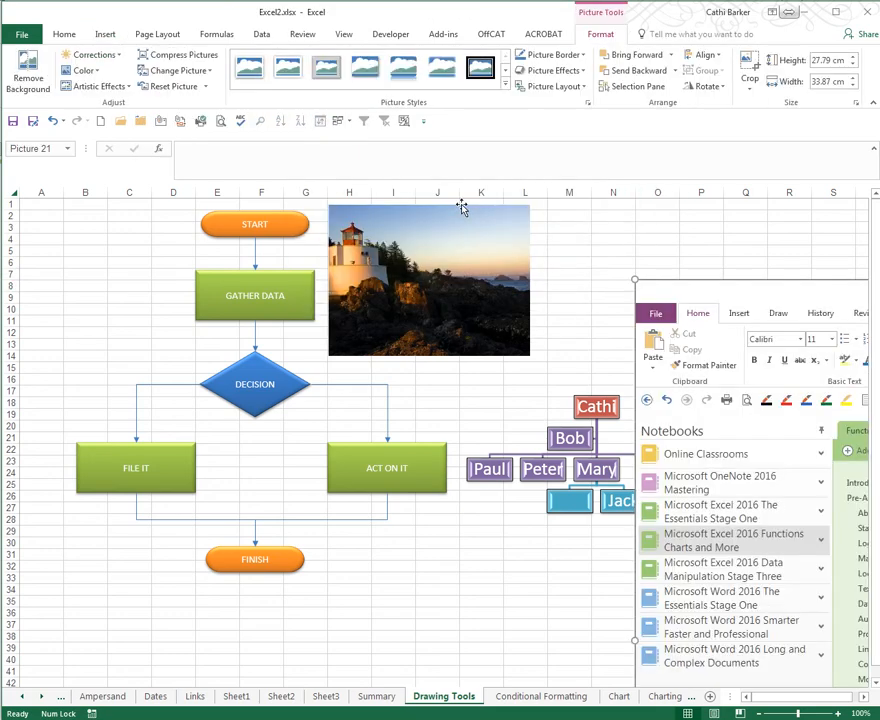
- Shrink the inserted screenshot and place it below the organization chart, starting at row 29 across about columns J to Q
{"action": "left_click_drag", "start_coordinate": [729, 295], "coordinate": [232, 249]}
{"action": "left_click_drag", "start_coordinate": [159, 250], "coordinate": [629, 451]}
{"action": "left_click_drag", "start_coordinate": [663, 478], "coordinate": [201, 262]}
{"action": "left_click_drag", "start_coordinate": [36, 236], "coordinate": [418, 488]}
{"action": "left_click_drag", "start_coordinate": [532, 553], "coordinate": [574, 605]}
{"action": "left_click", "coordinate": [678, 365]}
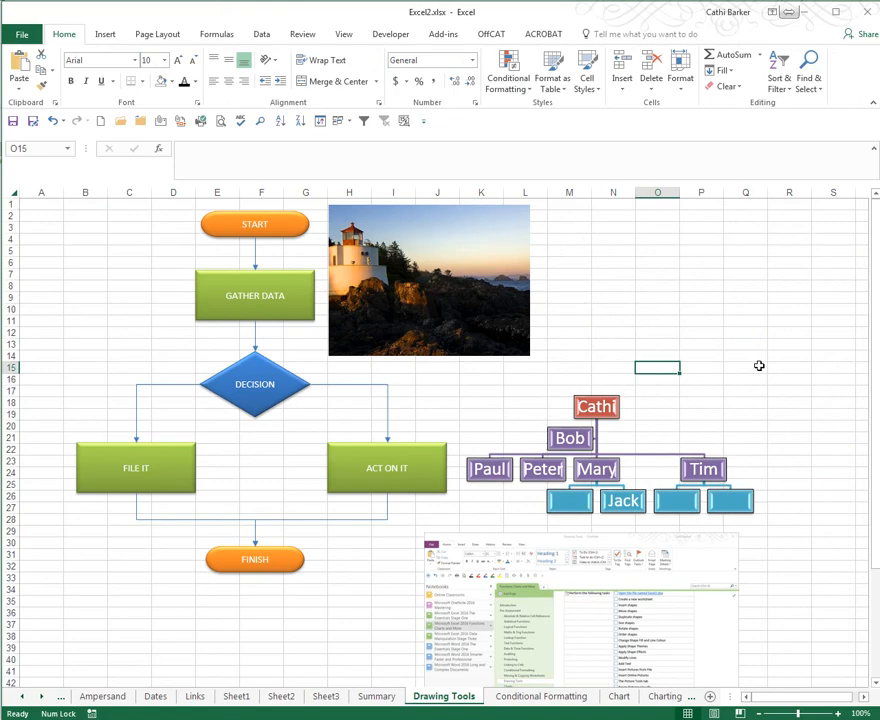